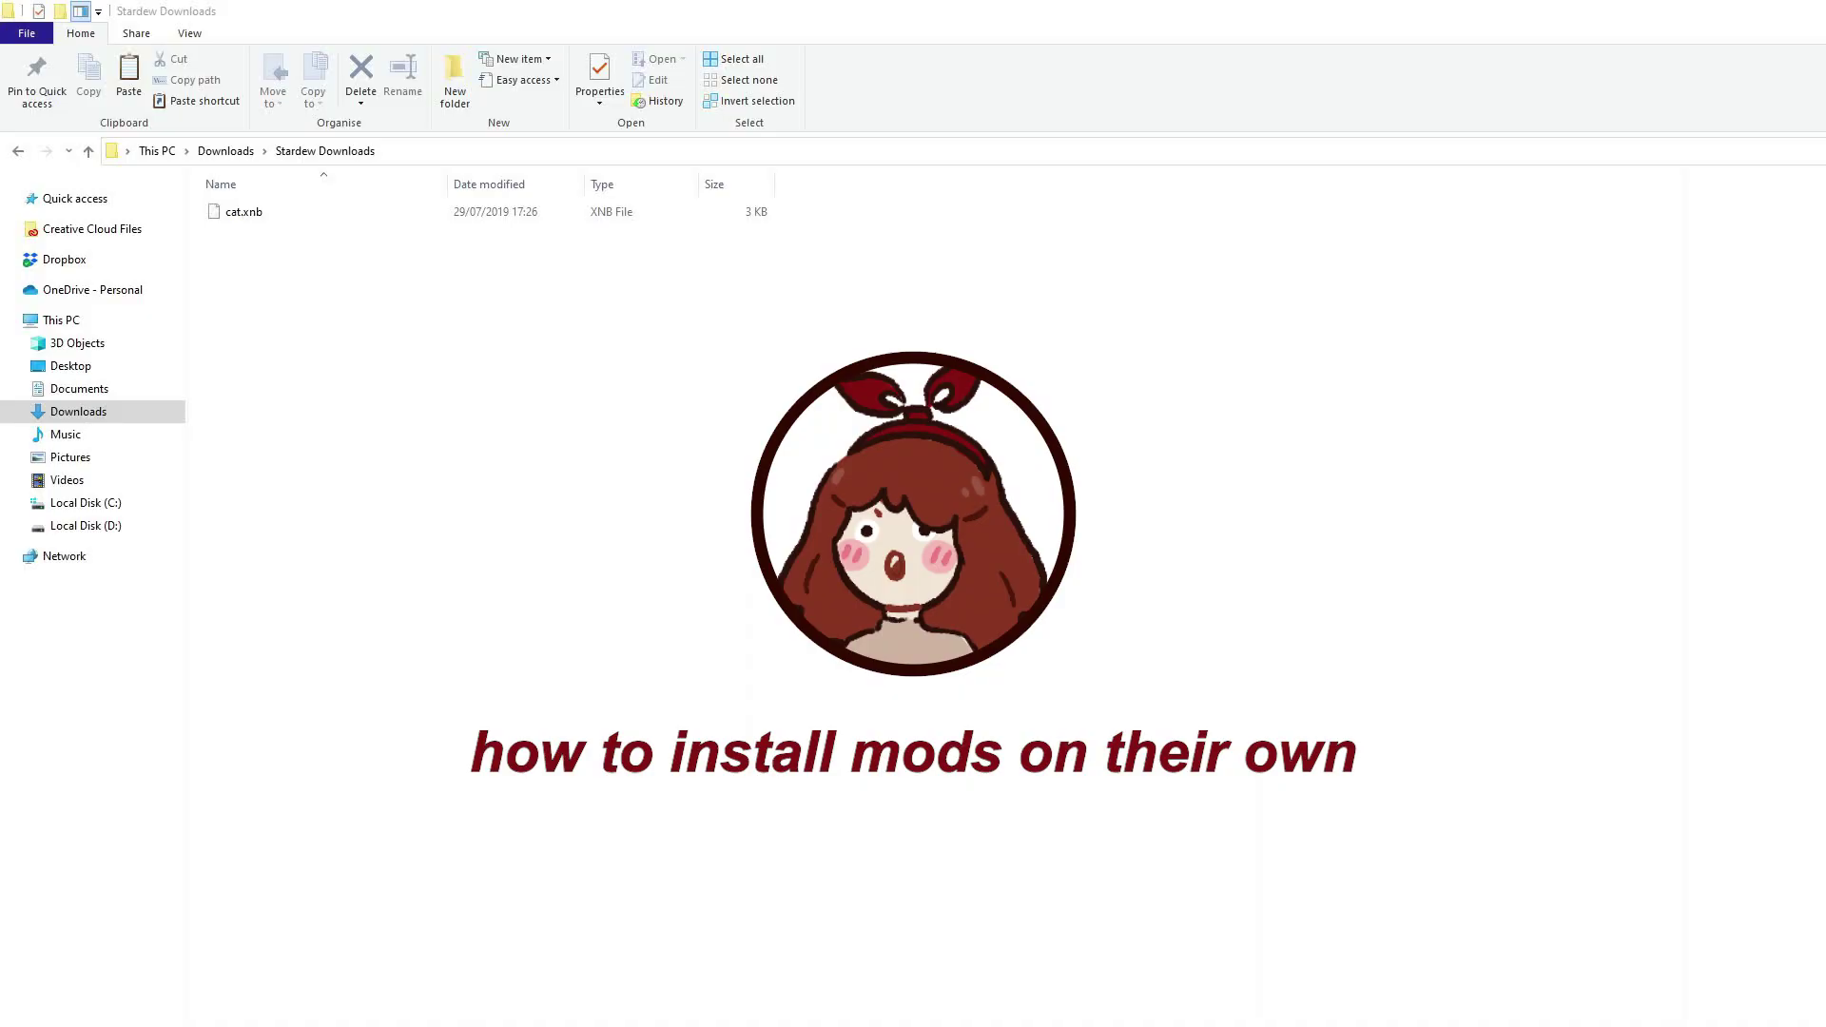
Copy the downloaded cat.xnb into Content\Animals, replacing the game's original cat.xnb.
left_click(685, 650)
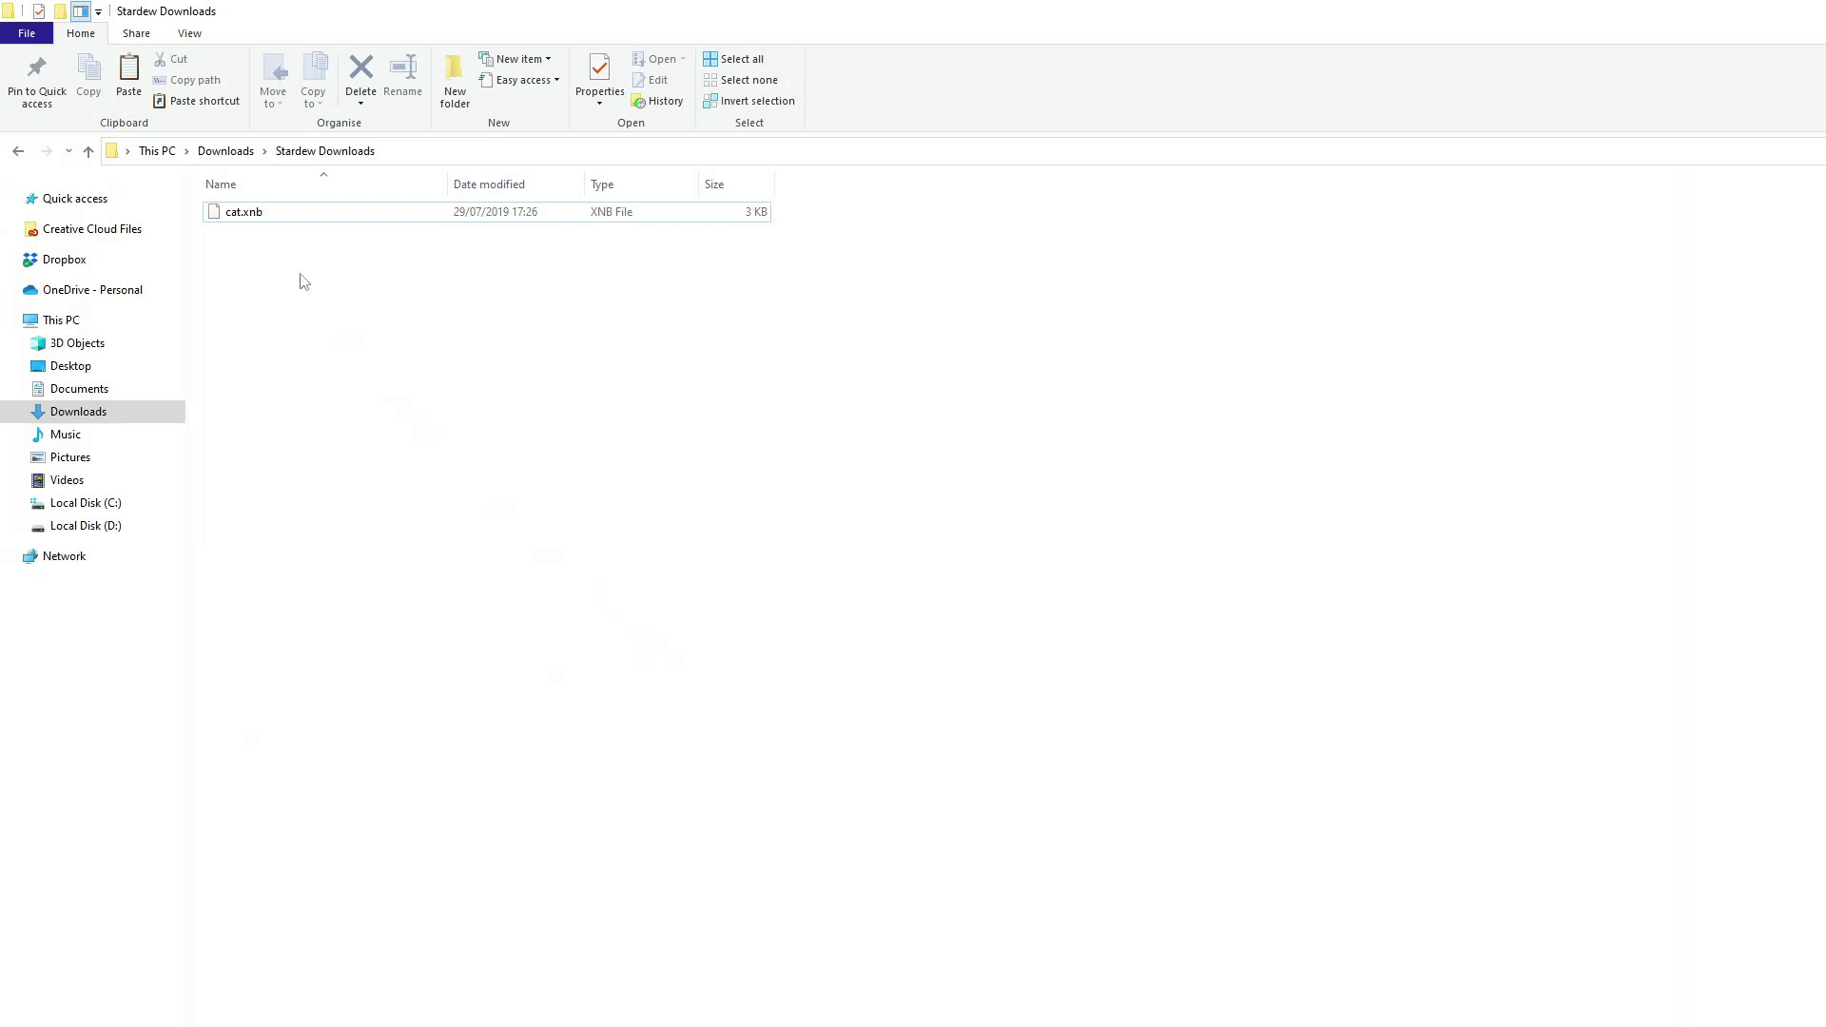
right_click(255, 211)
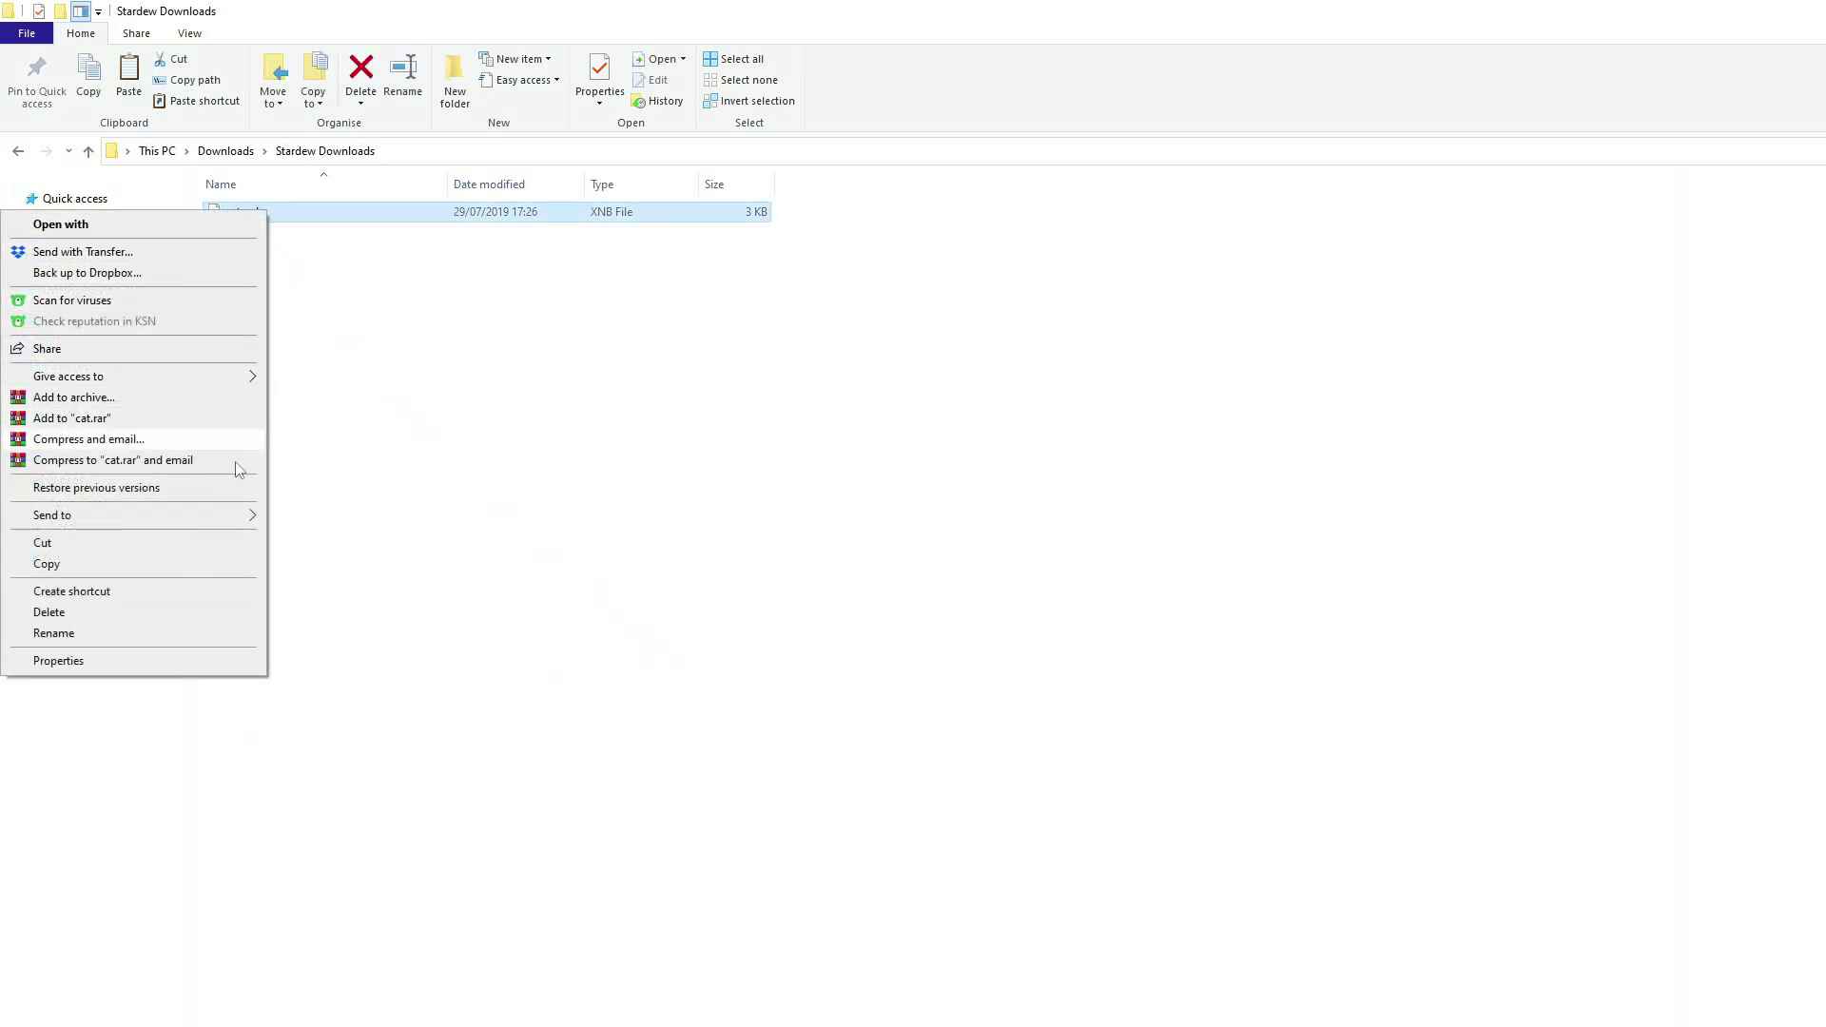
left_click(213, 570)
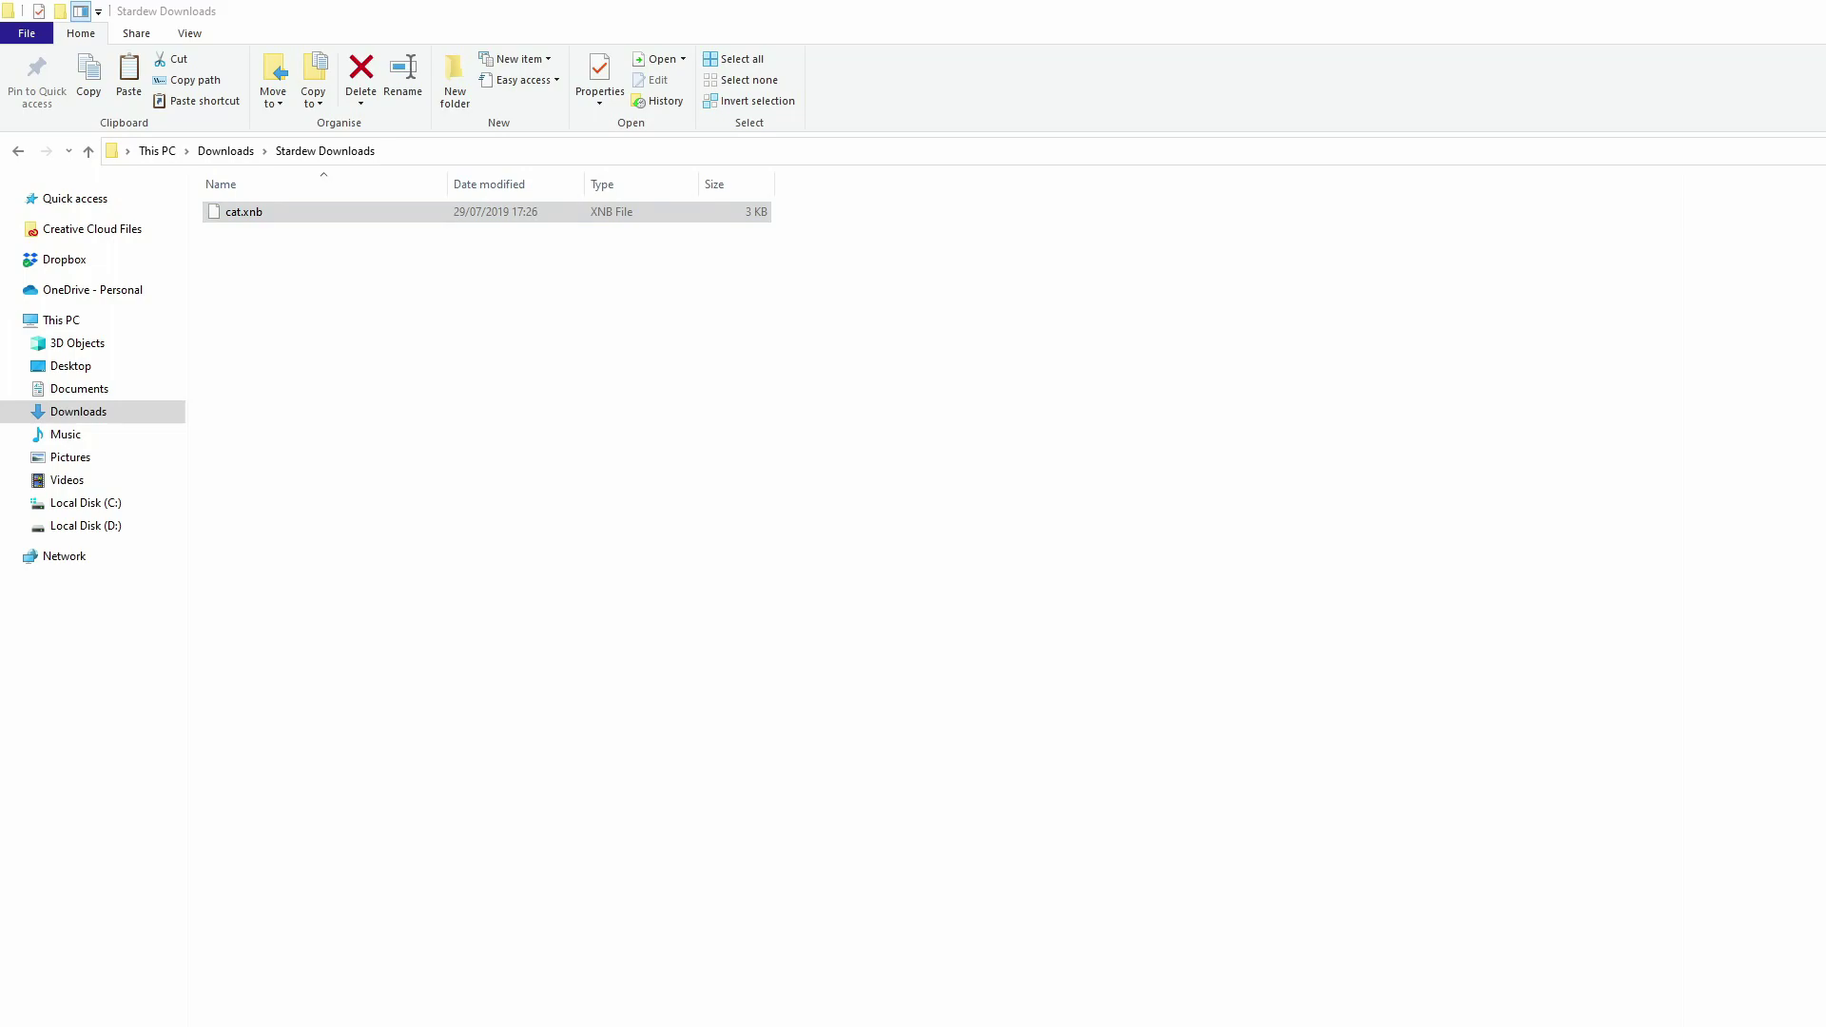
key("alt+Tab")
key("c")
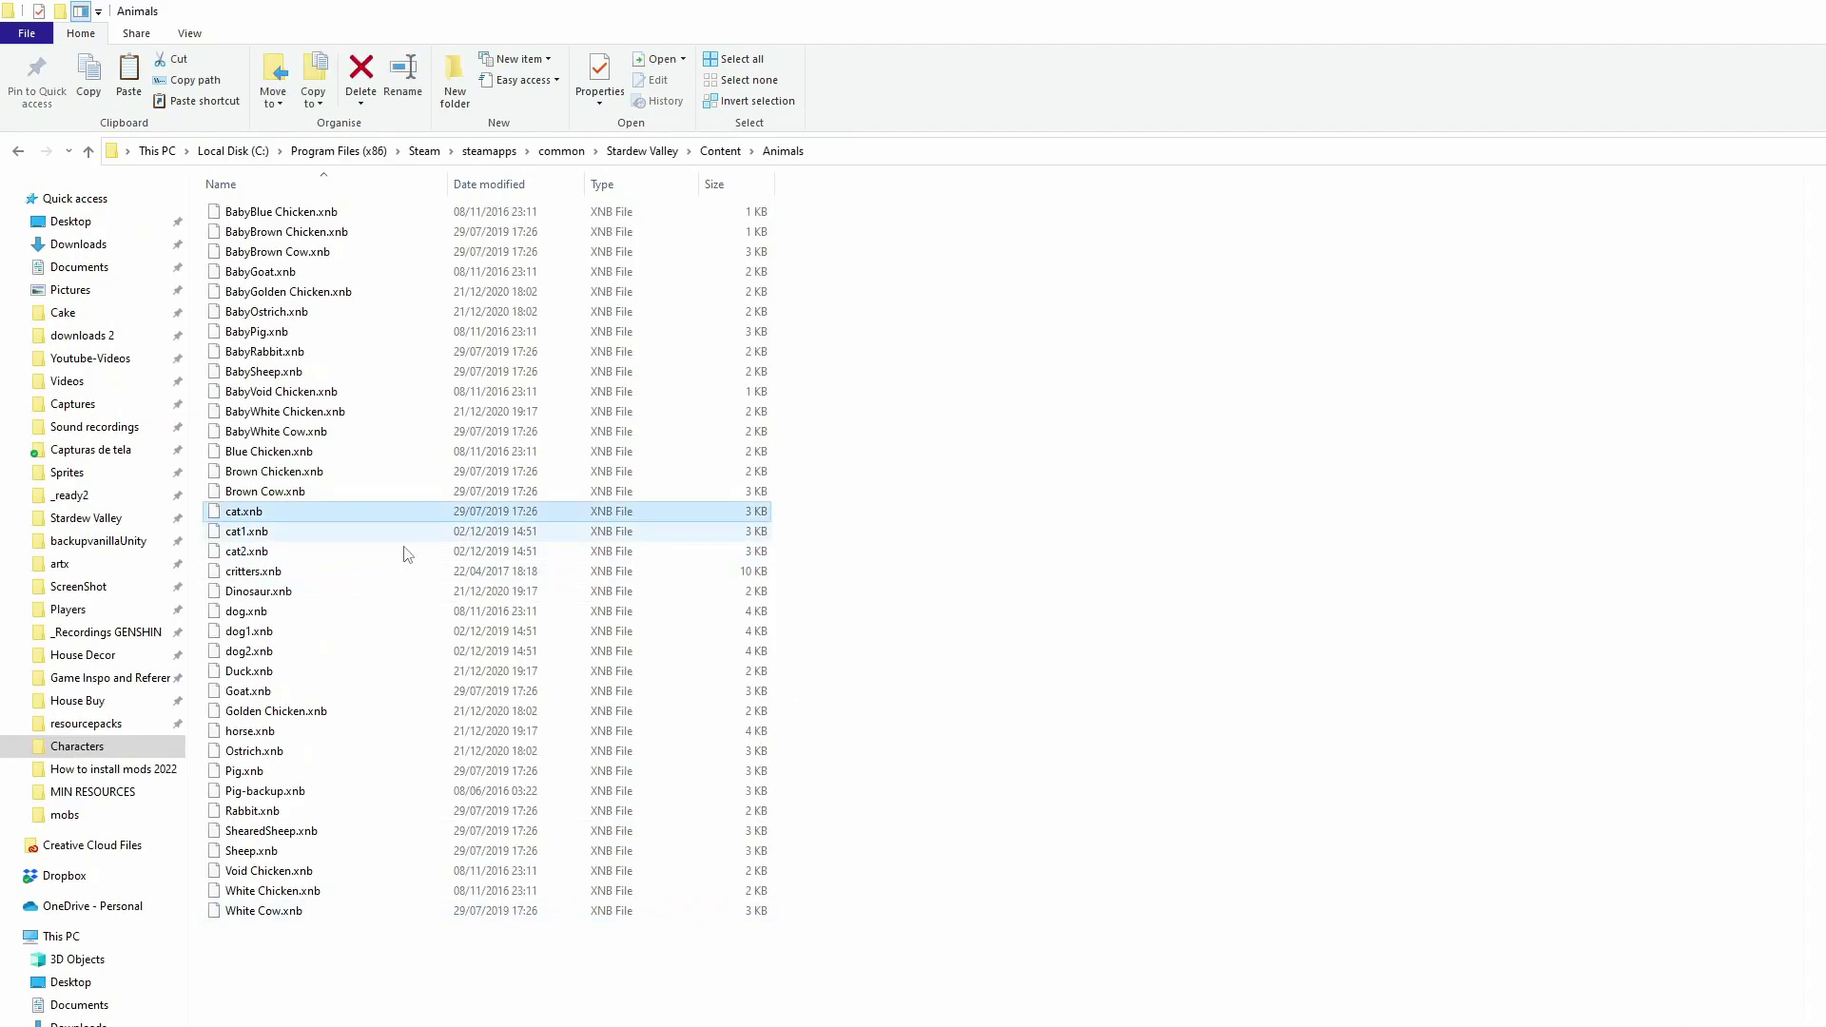
left_click(810, 561)
right_click(793, 518)
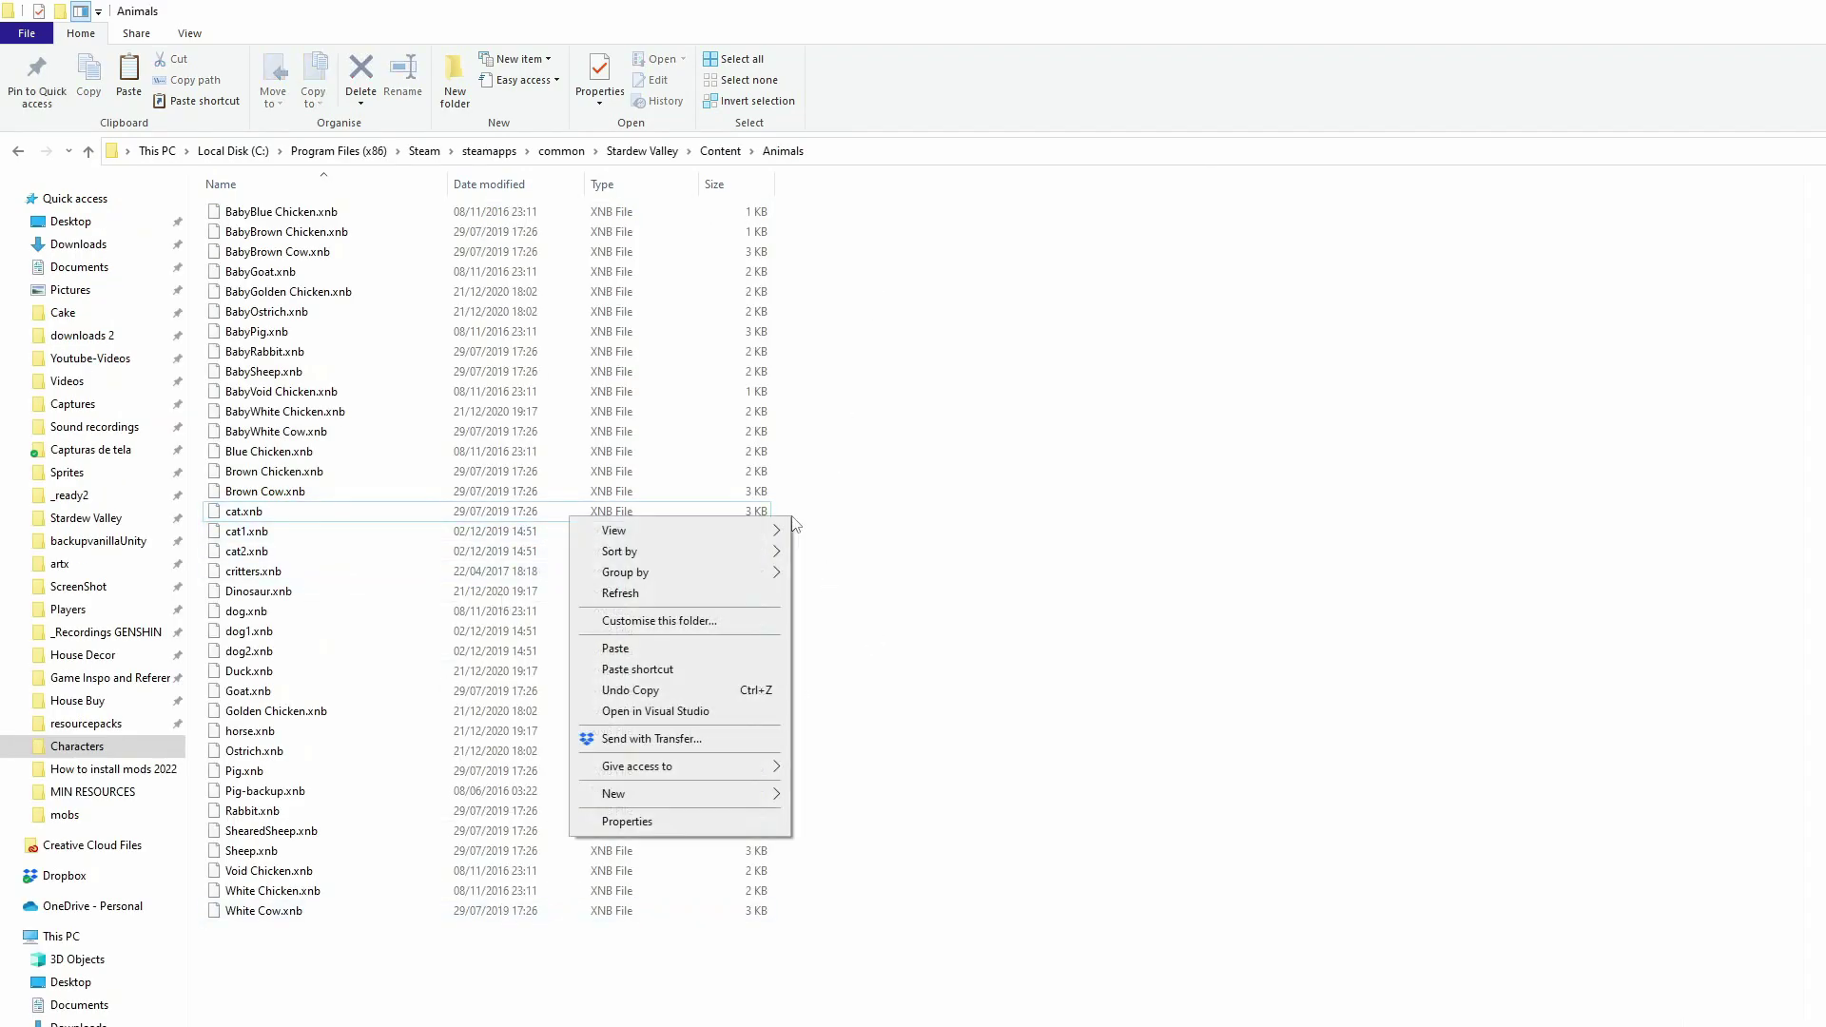
left_click(703, 655)
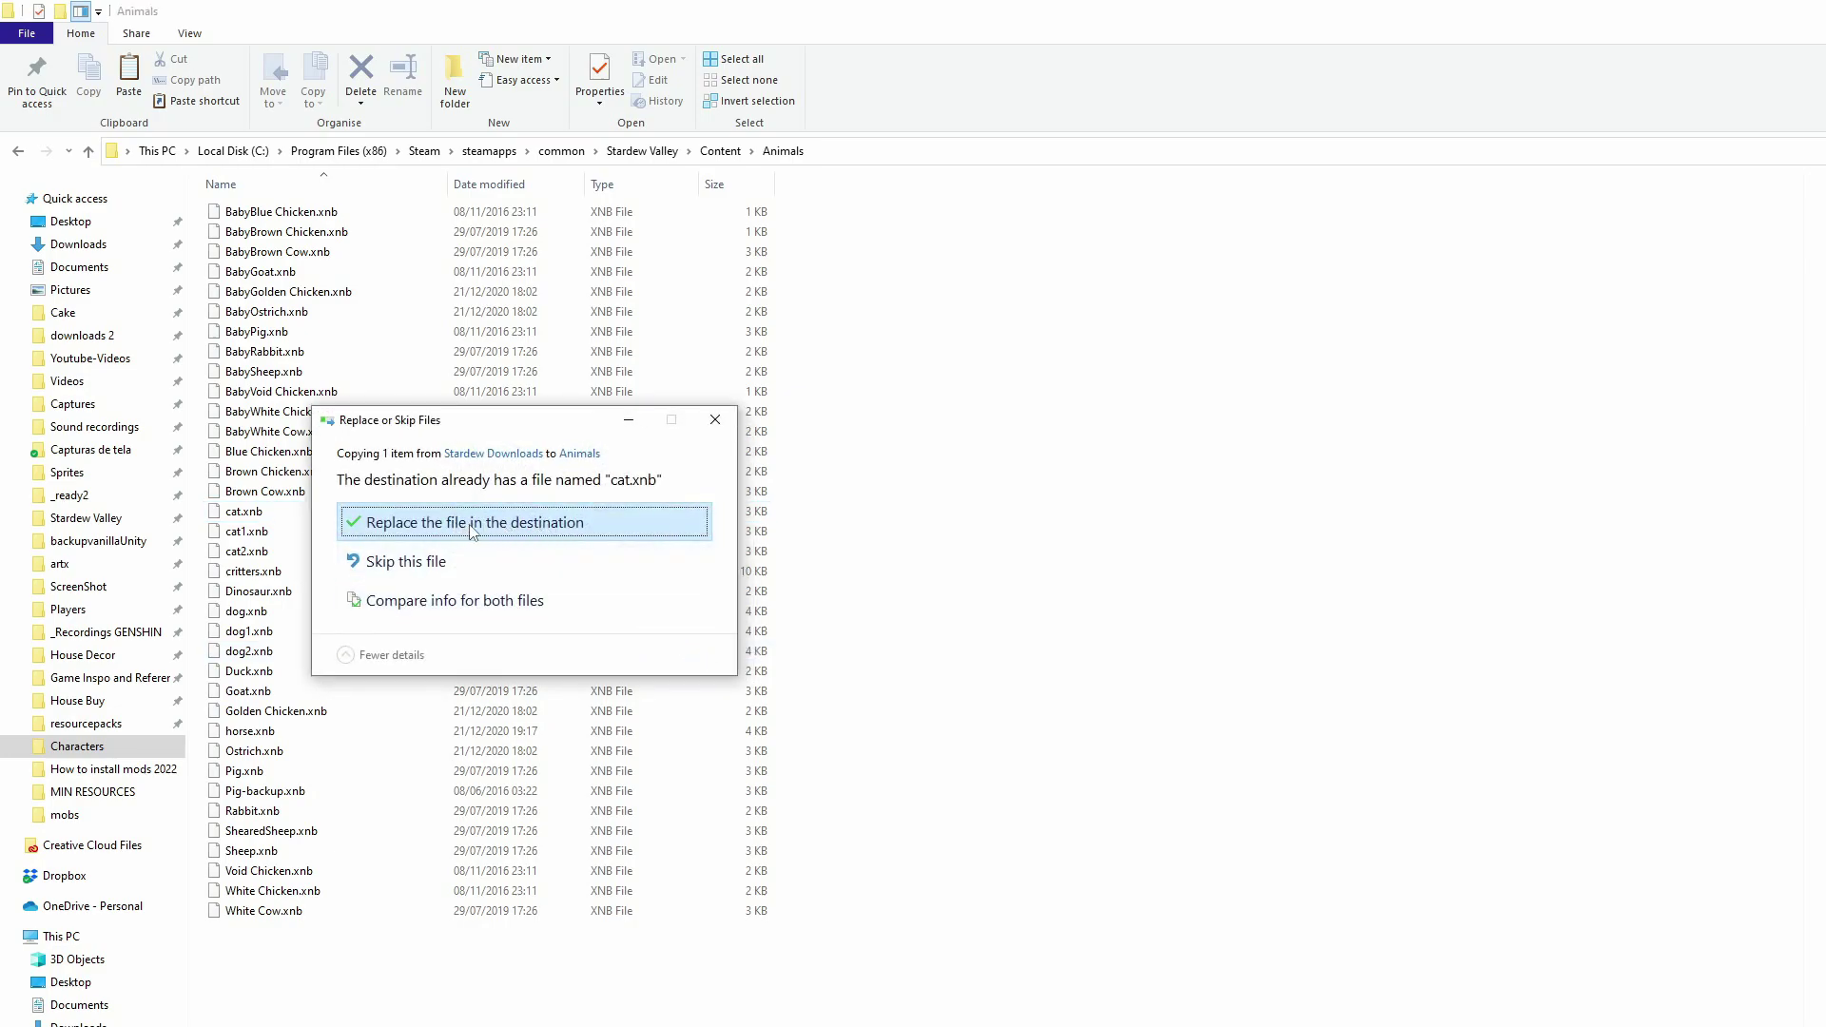
left_click(470, 523)
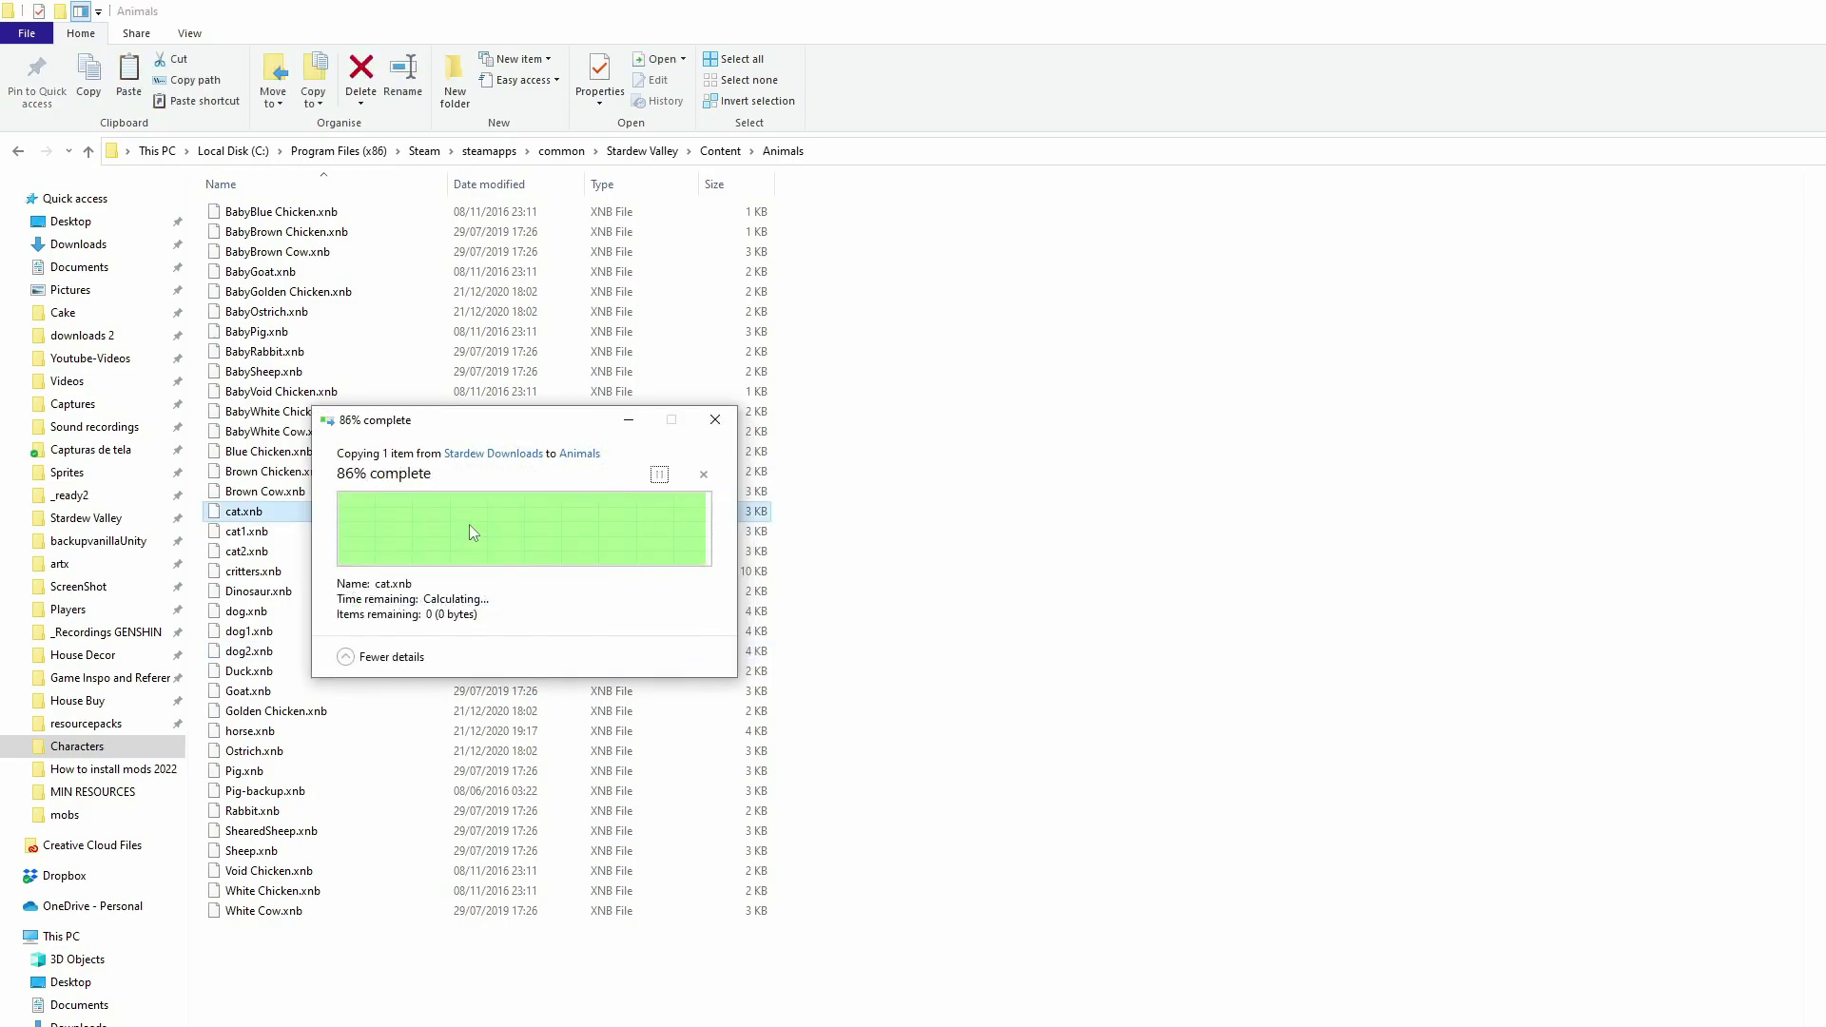
left_click(822, 732)
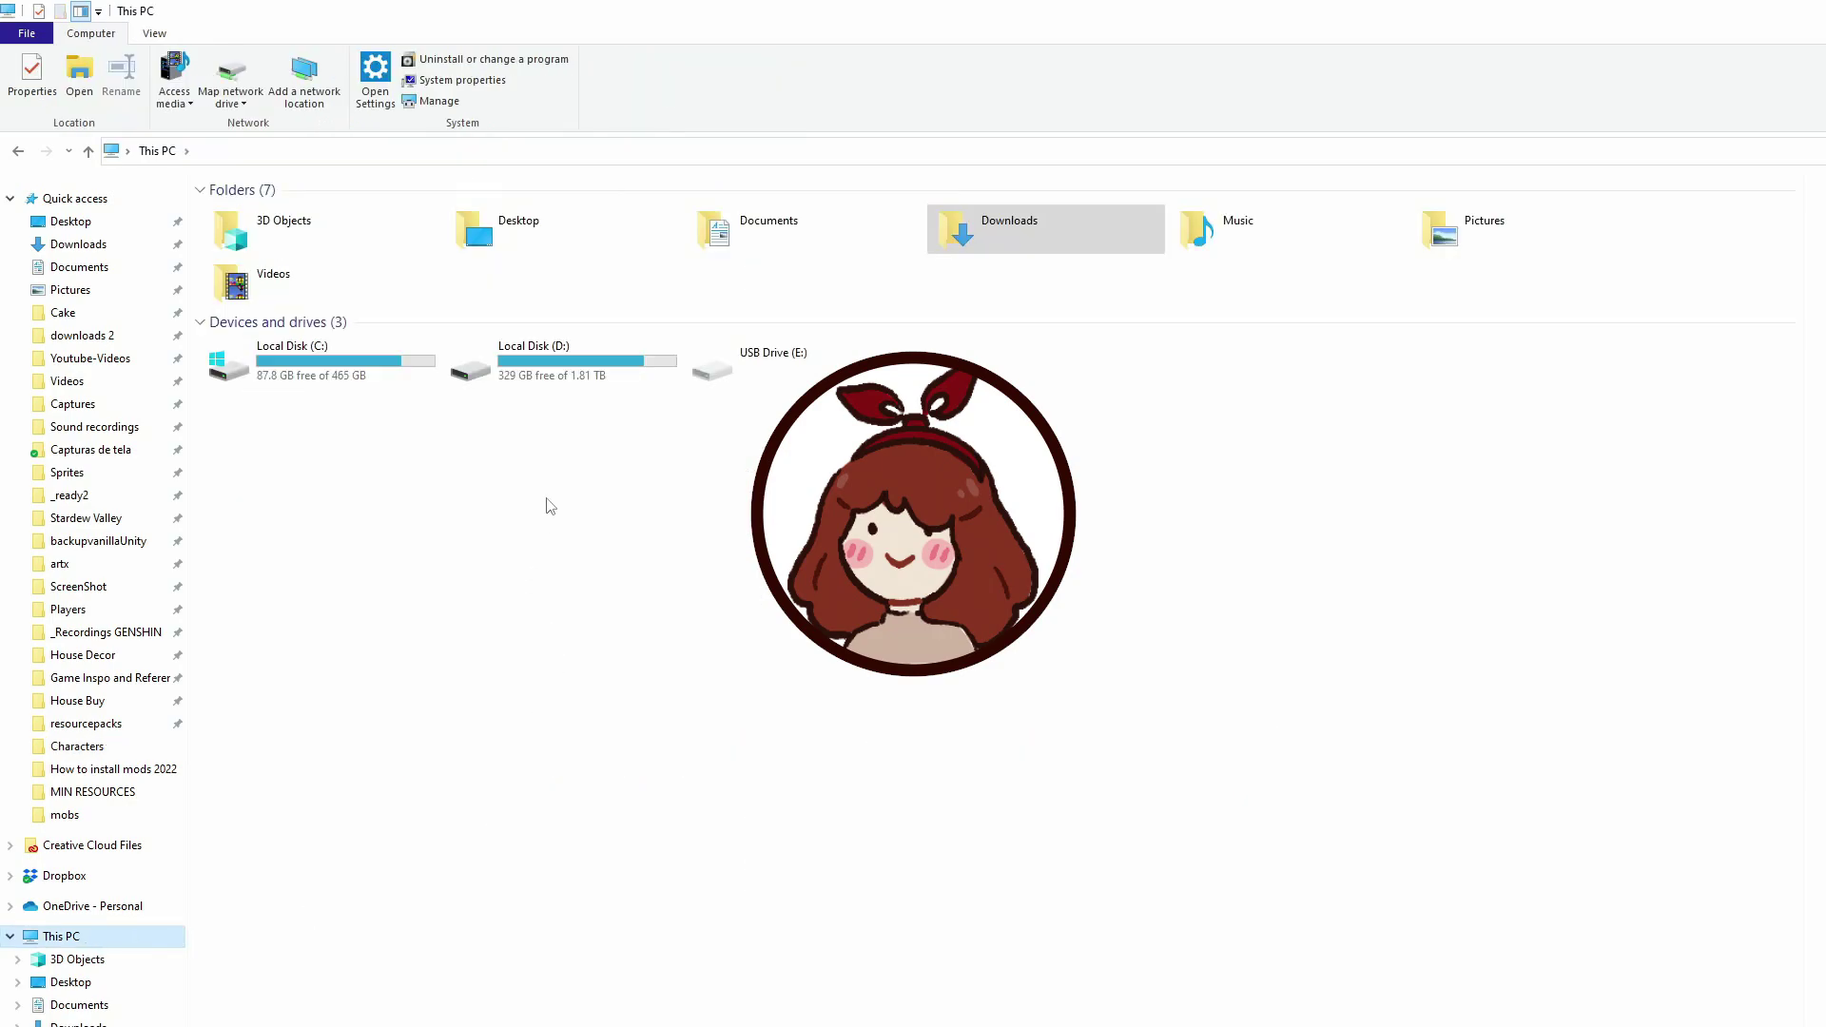
Browse to C:\Program Files (x86)\Steam\steamapps\common\Stardew Valley.
double_click(430, 381)
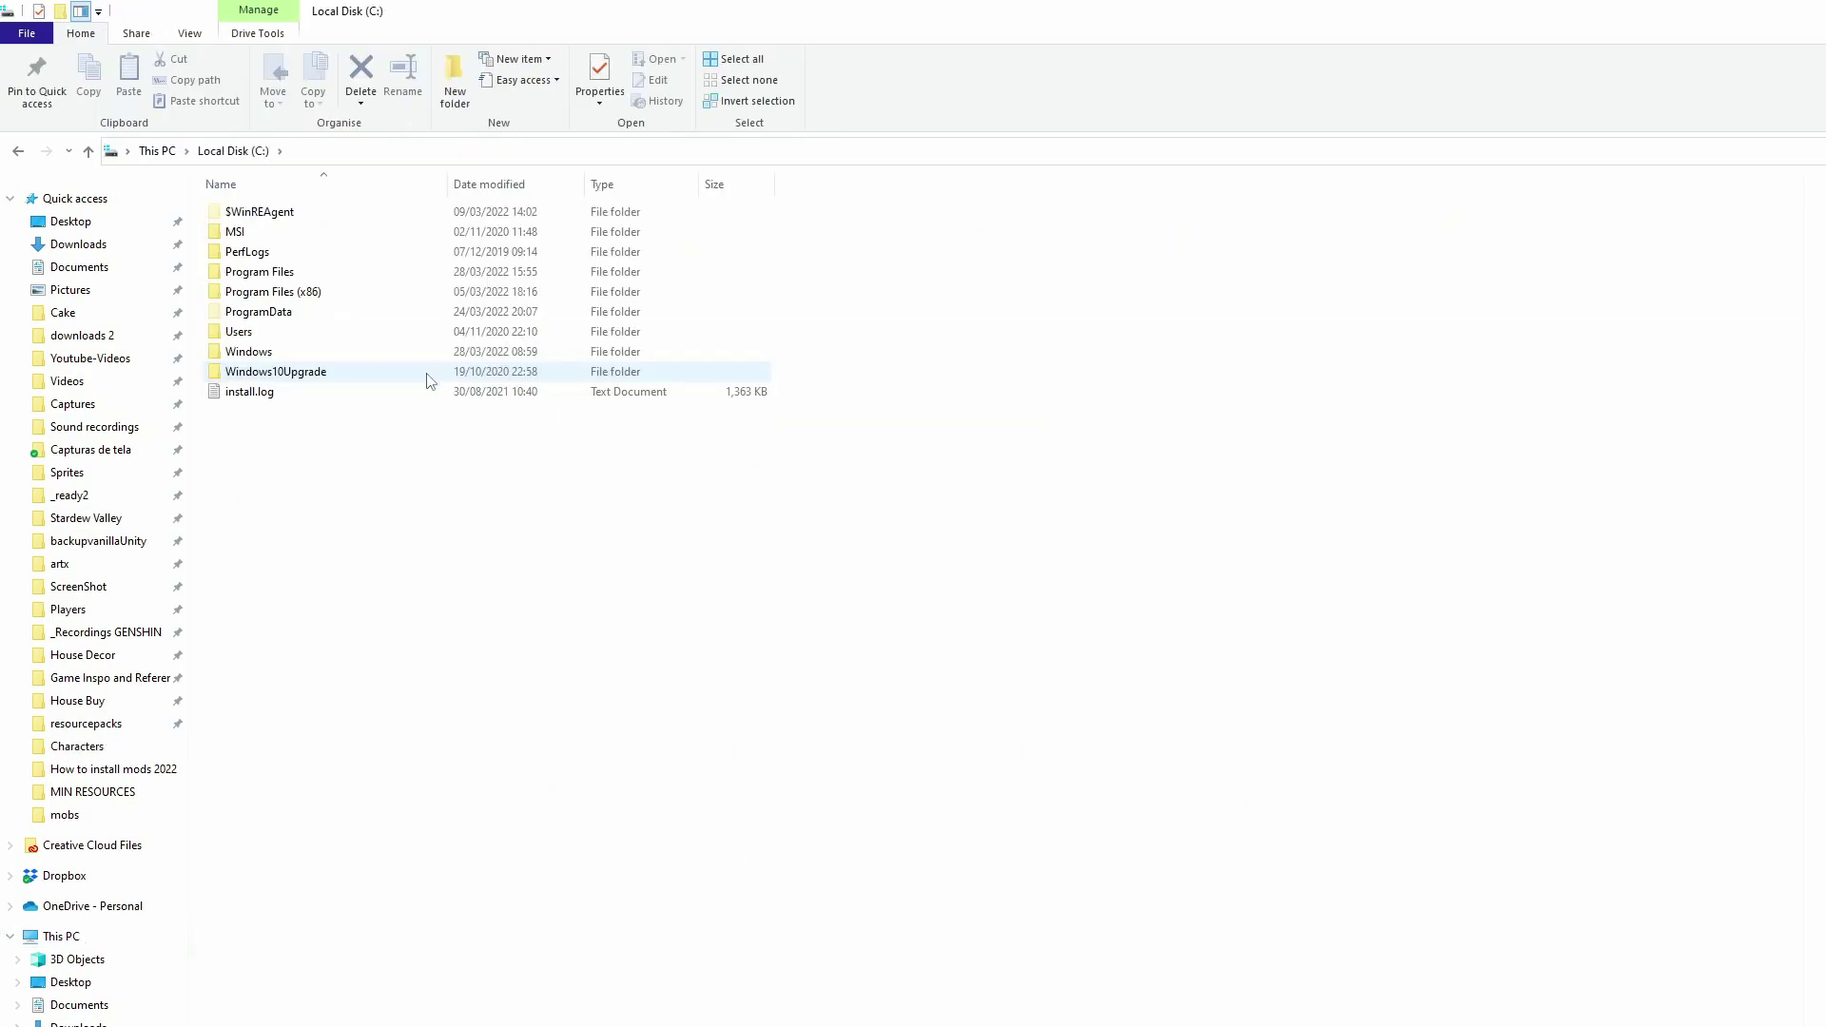
double_click(418, 297)
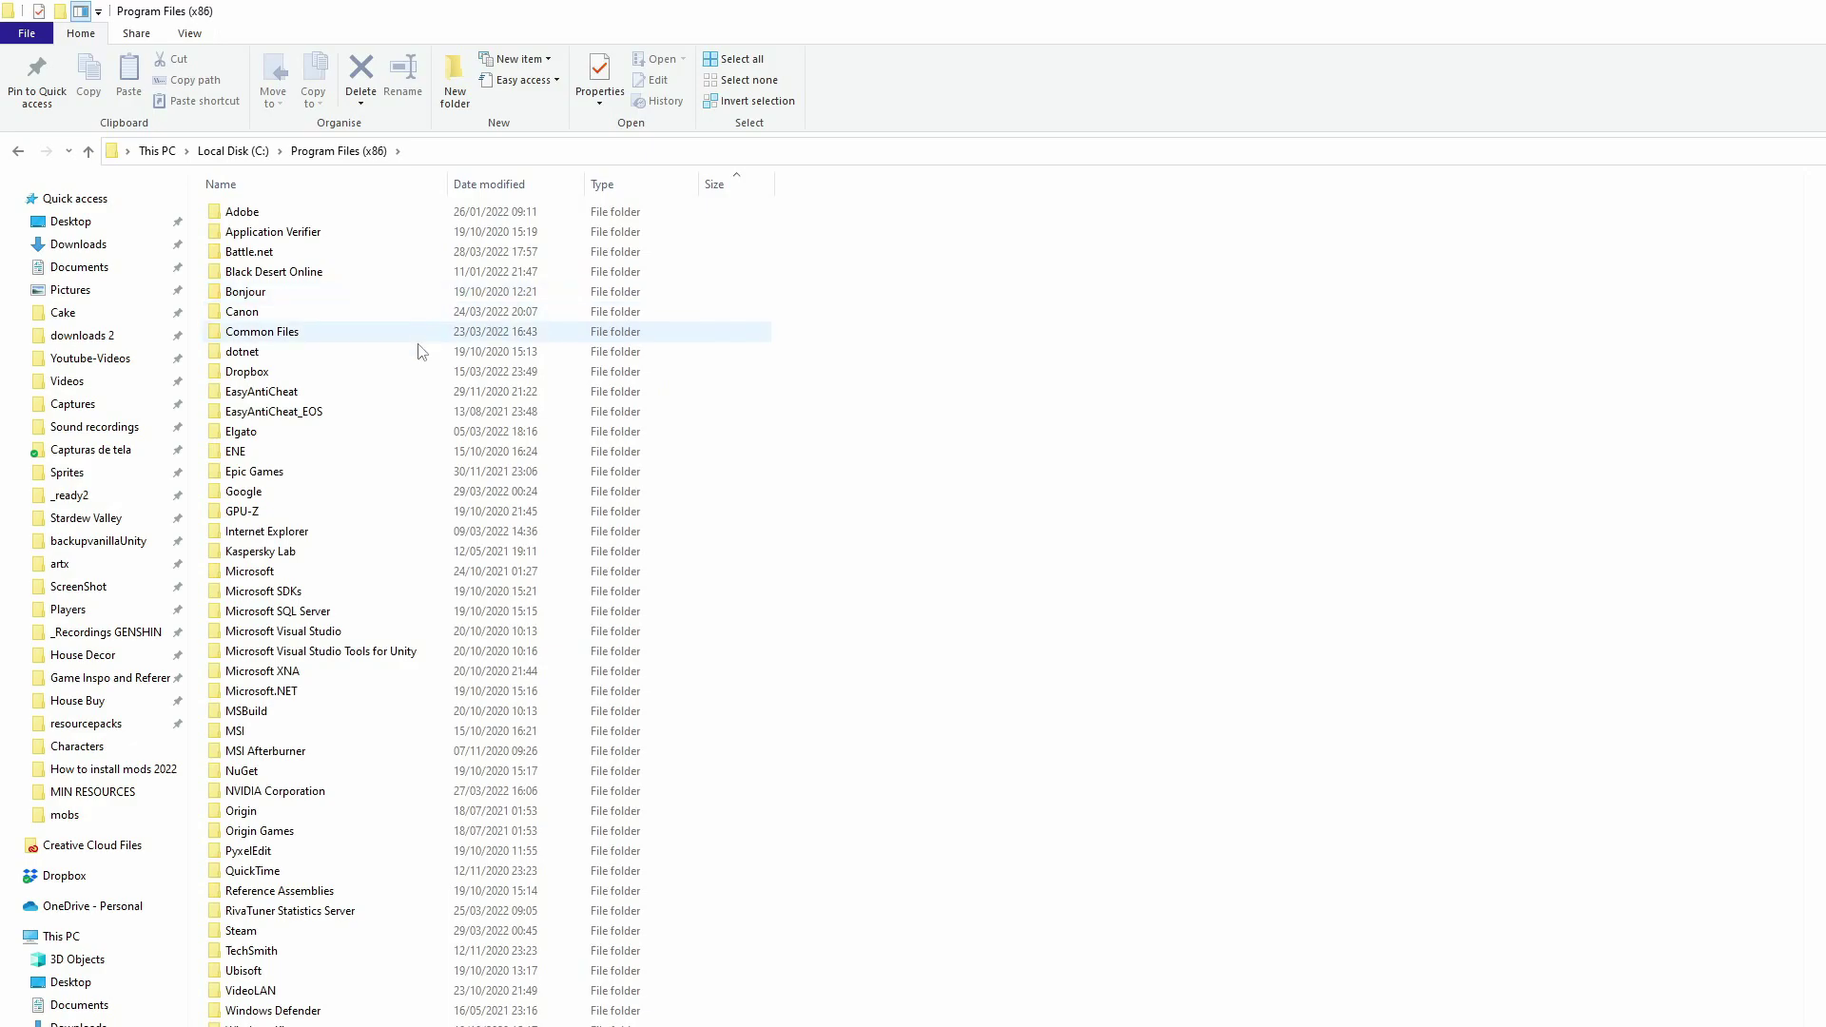
double_click(349, 939)
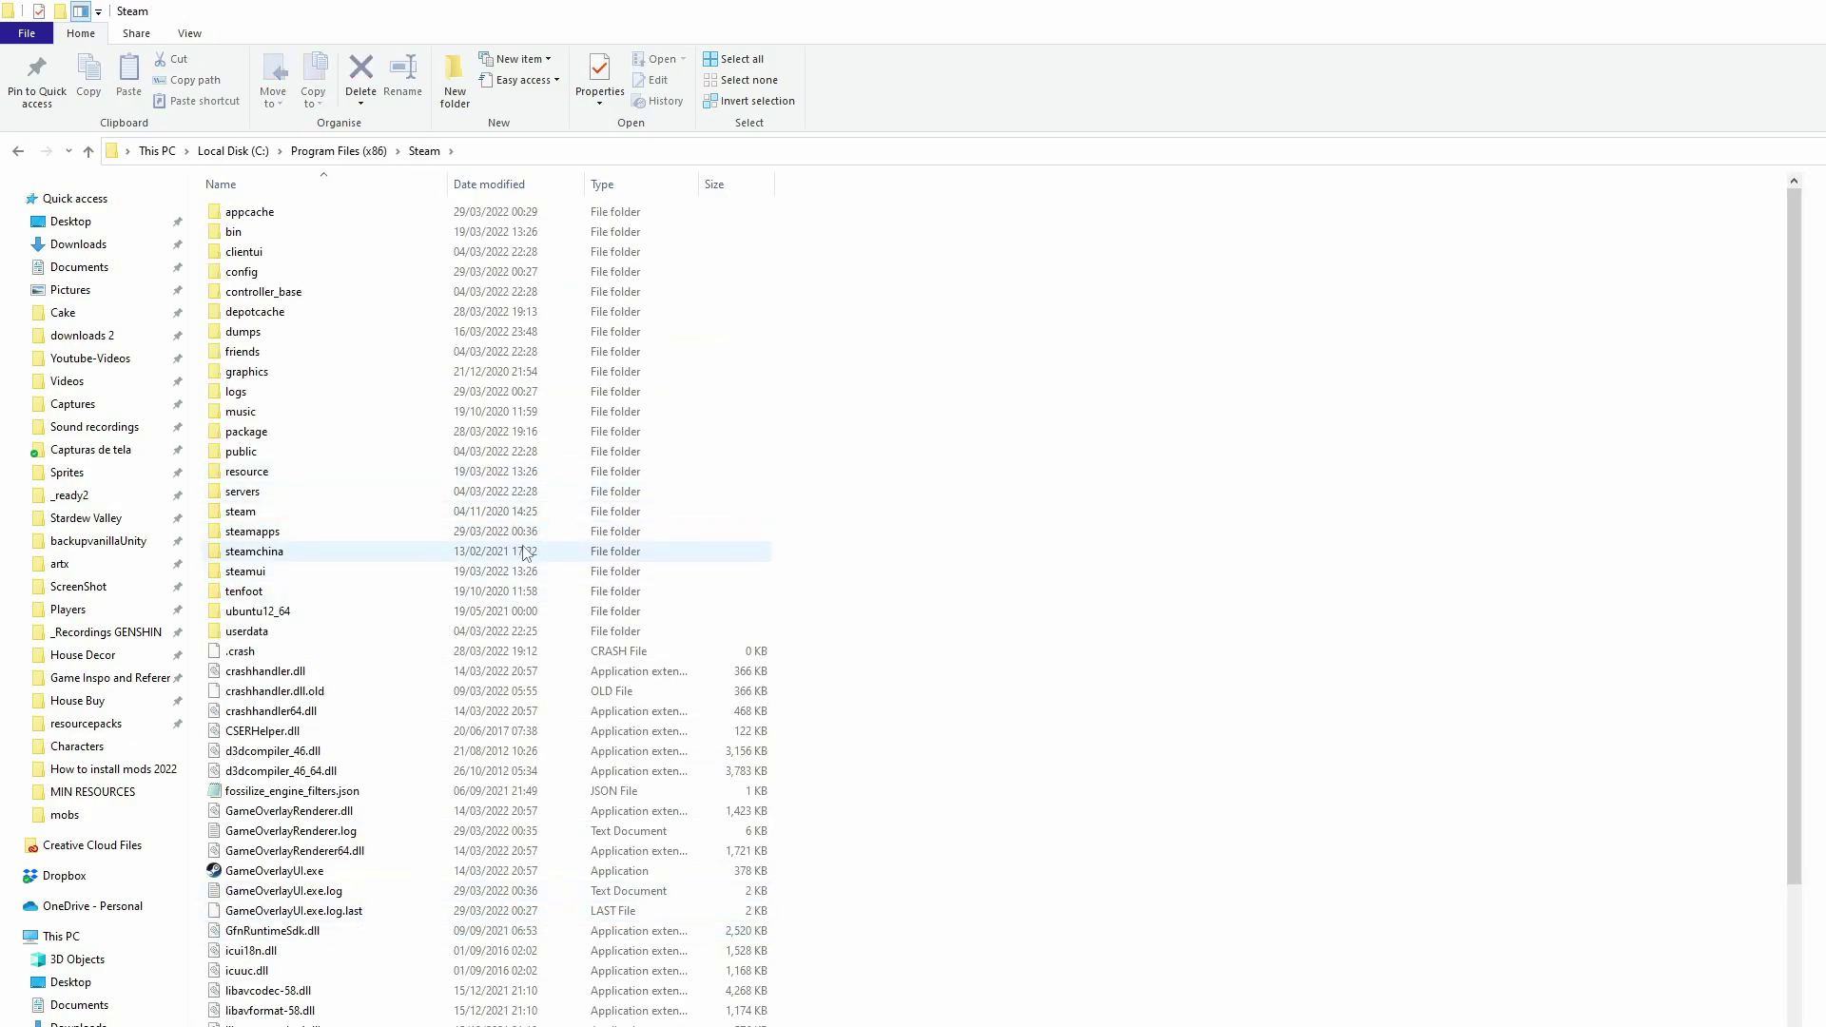
double_click(317, 539)
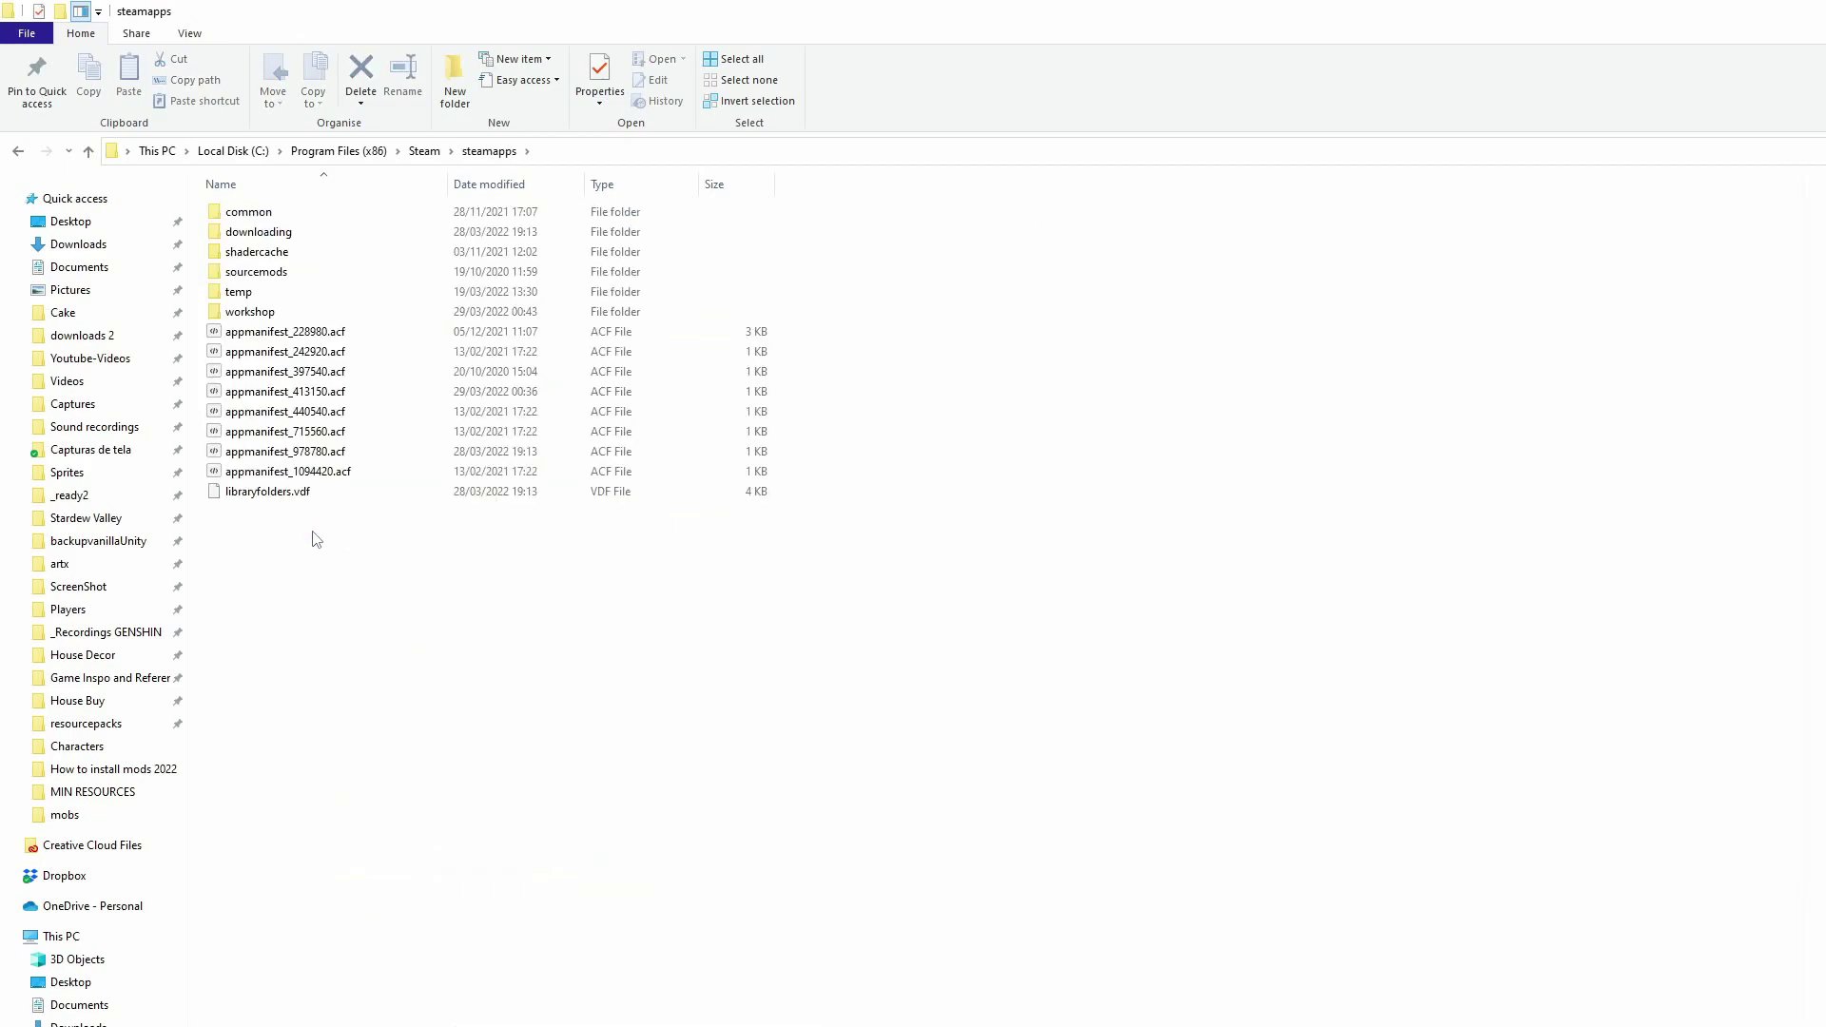
double_click(366, 218)
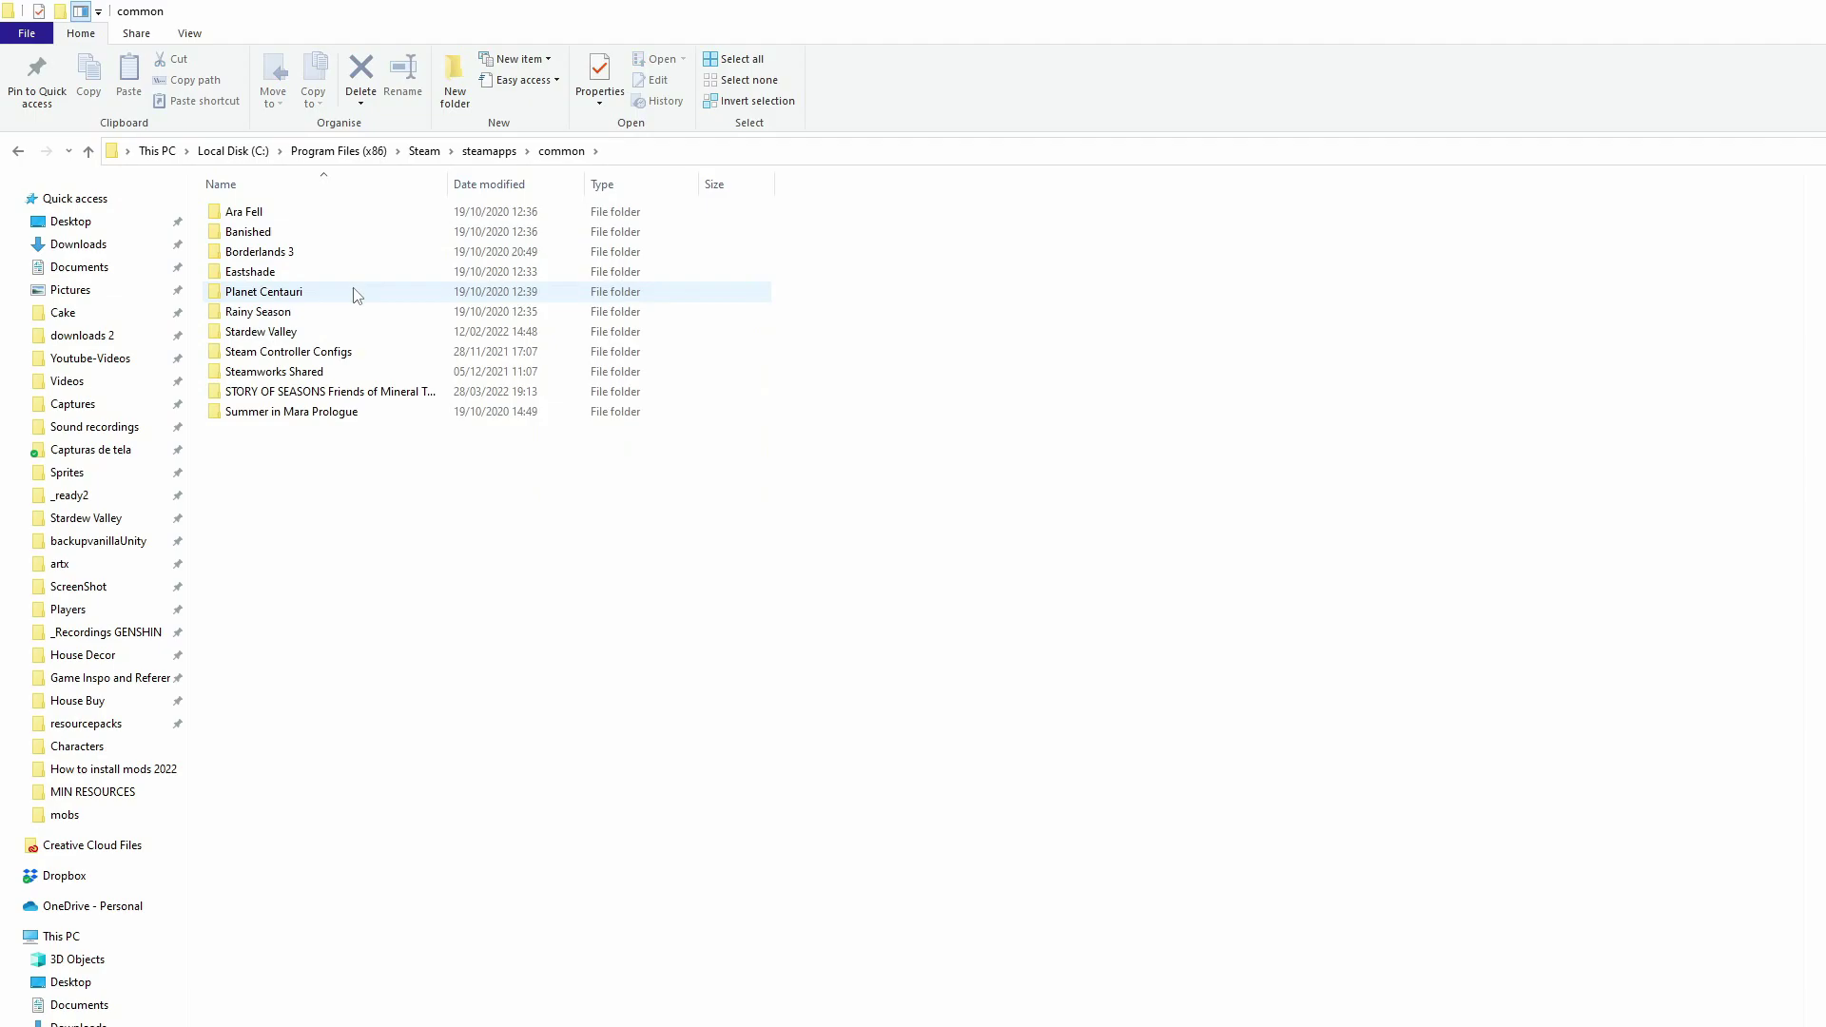
double_click(355, 333)
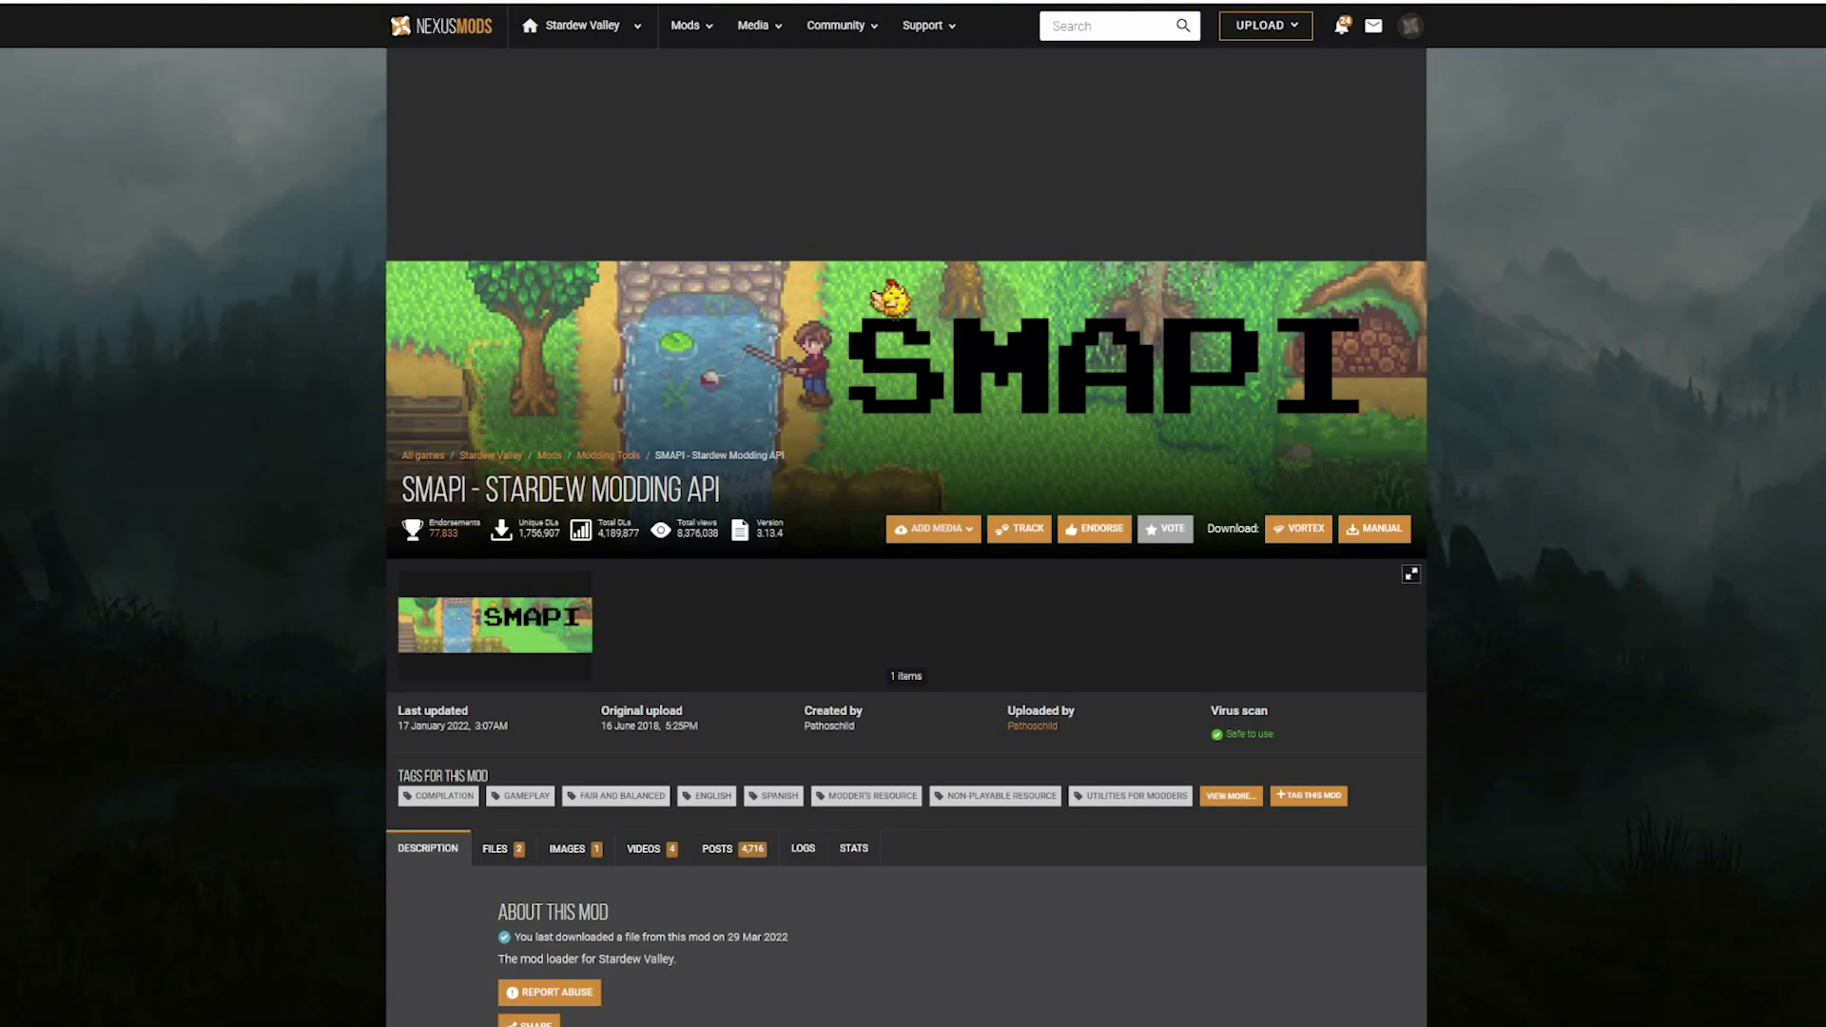
Start the free Slow Download of the main SMAPI 3.13.4 file from the Files tab.
scroll(906, 571, "down", 3)
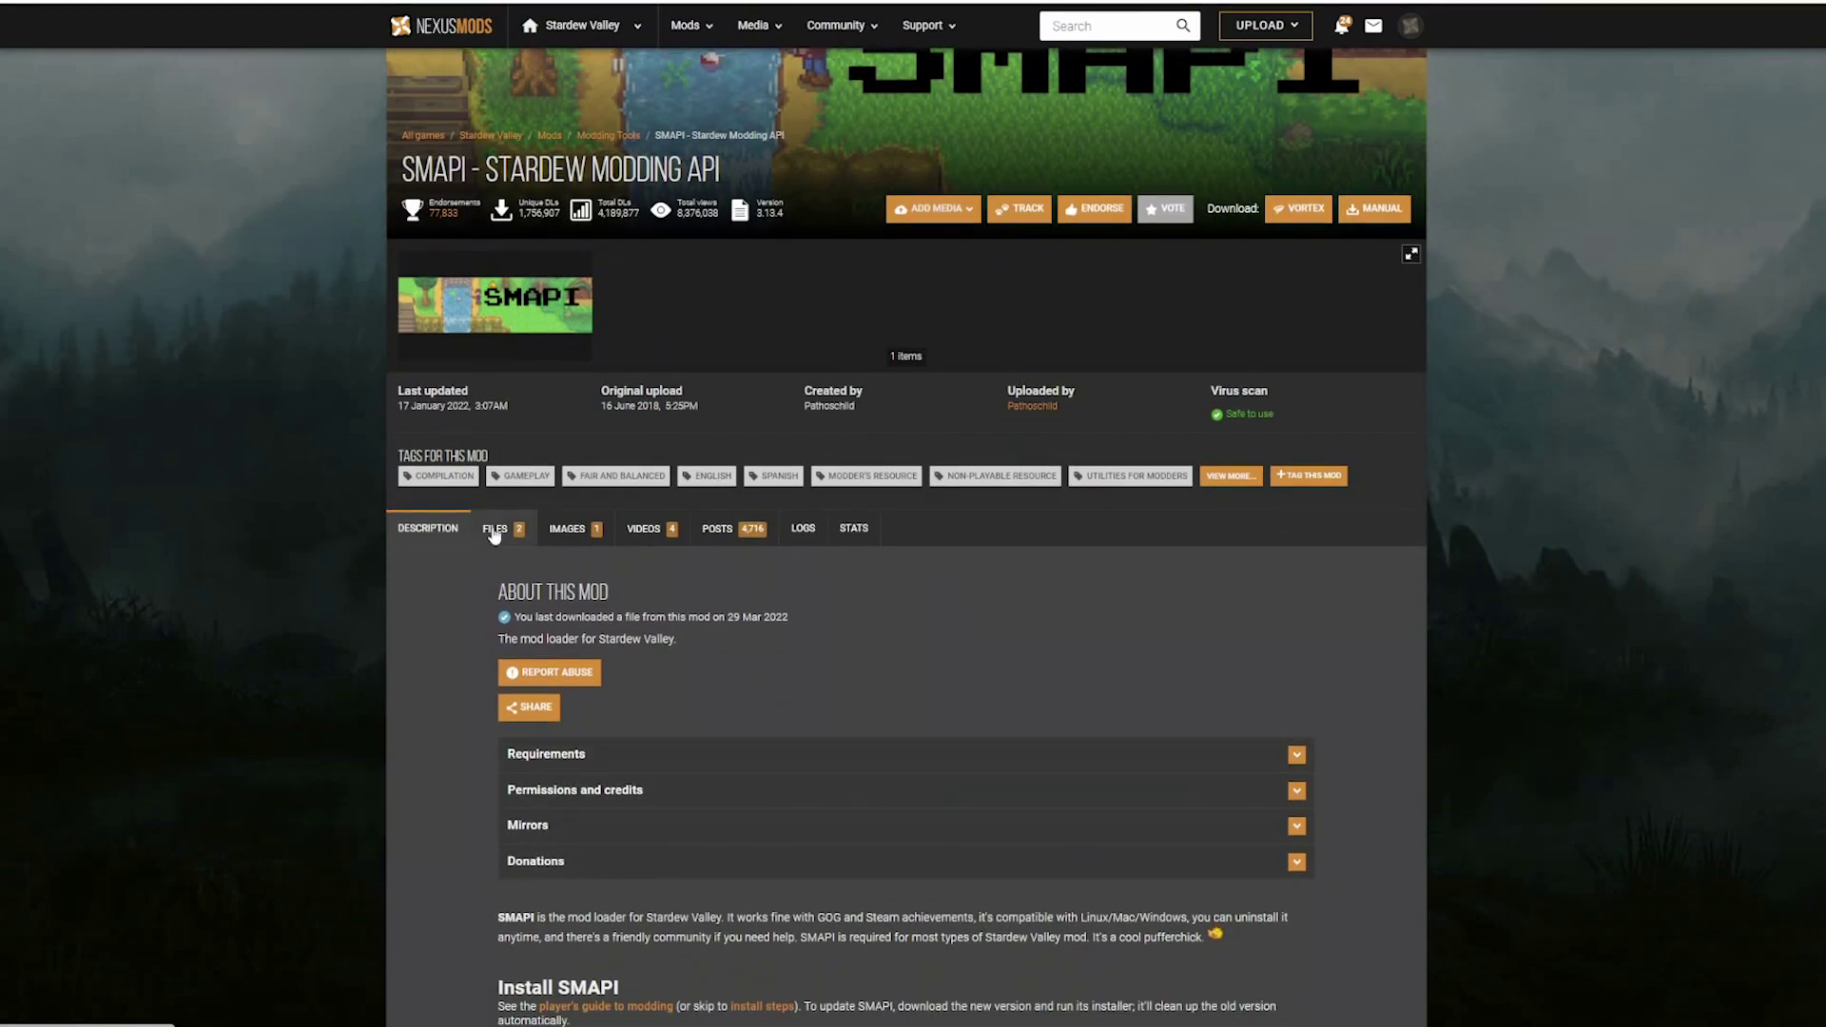
left_click(507, 535)
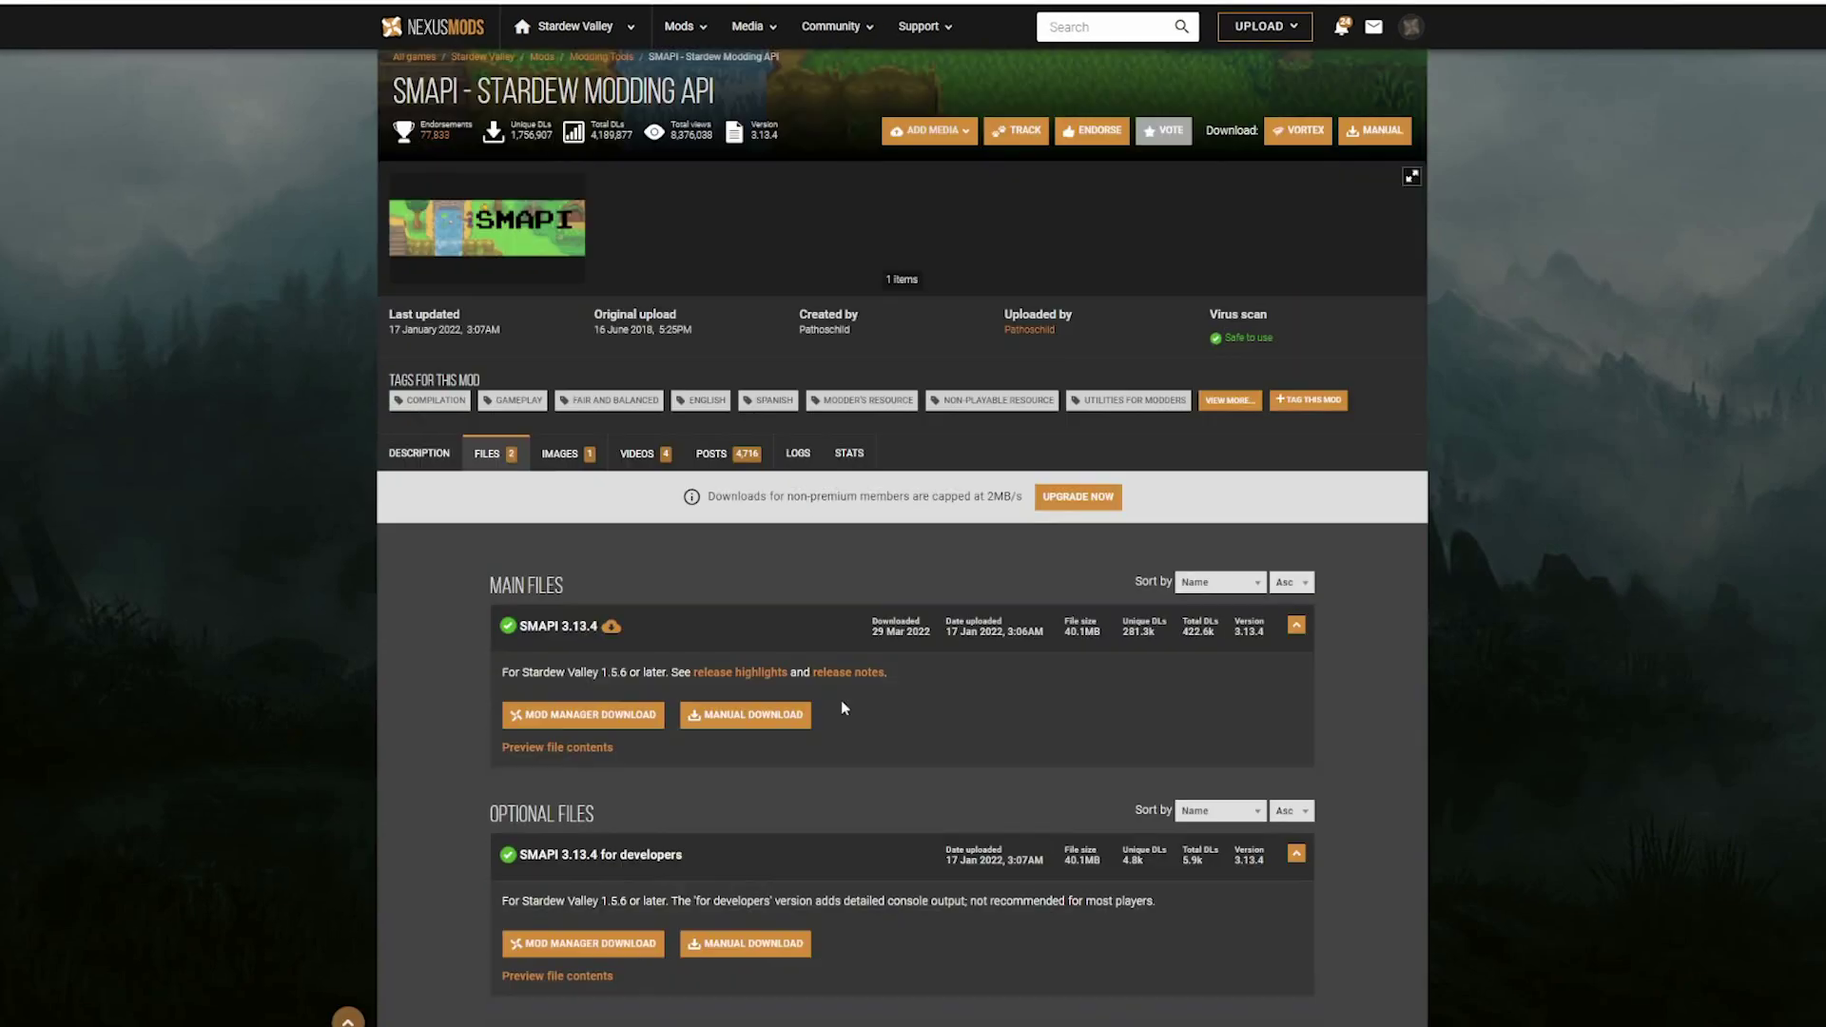
left_click(742, 718)
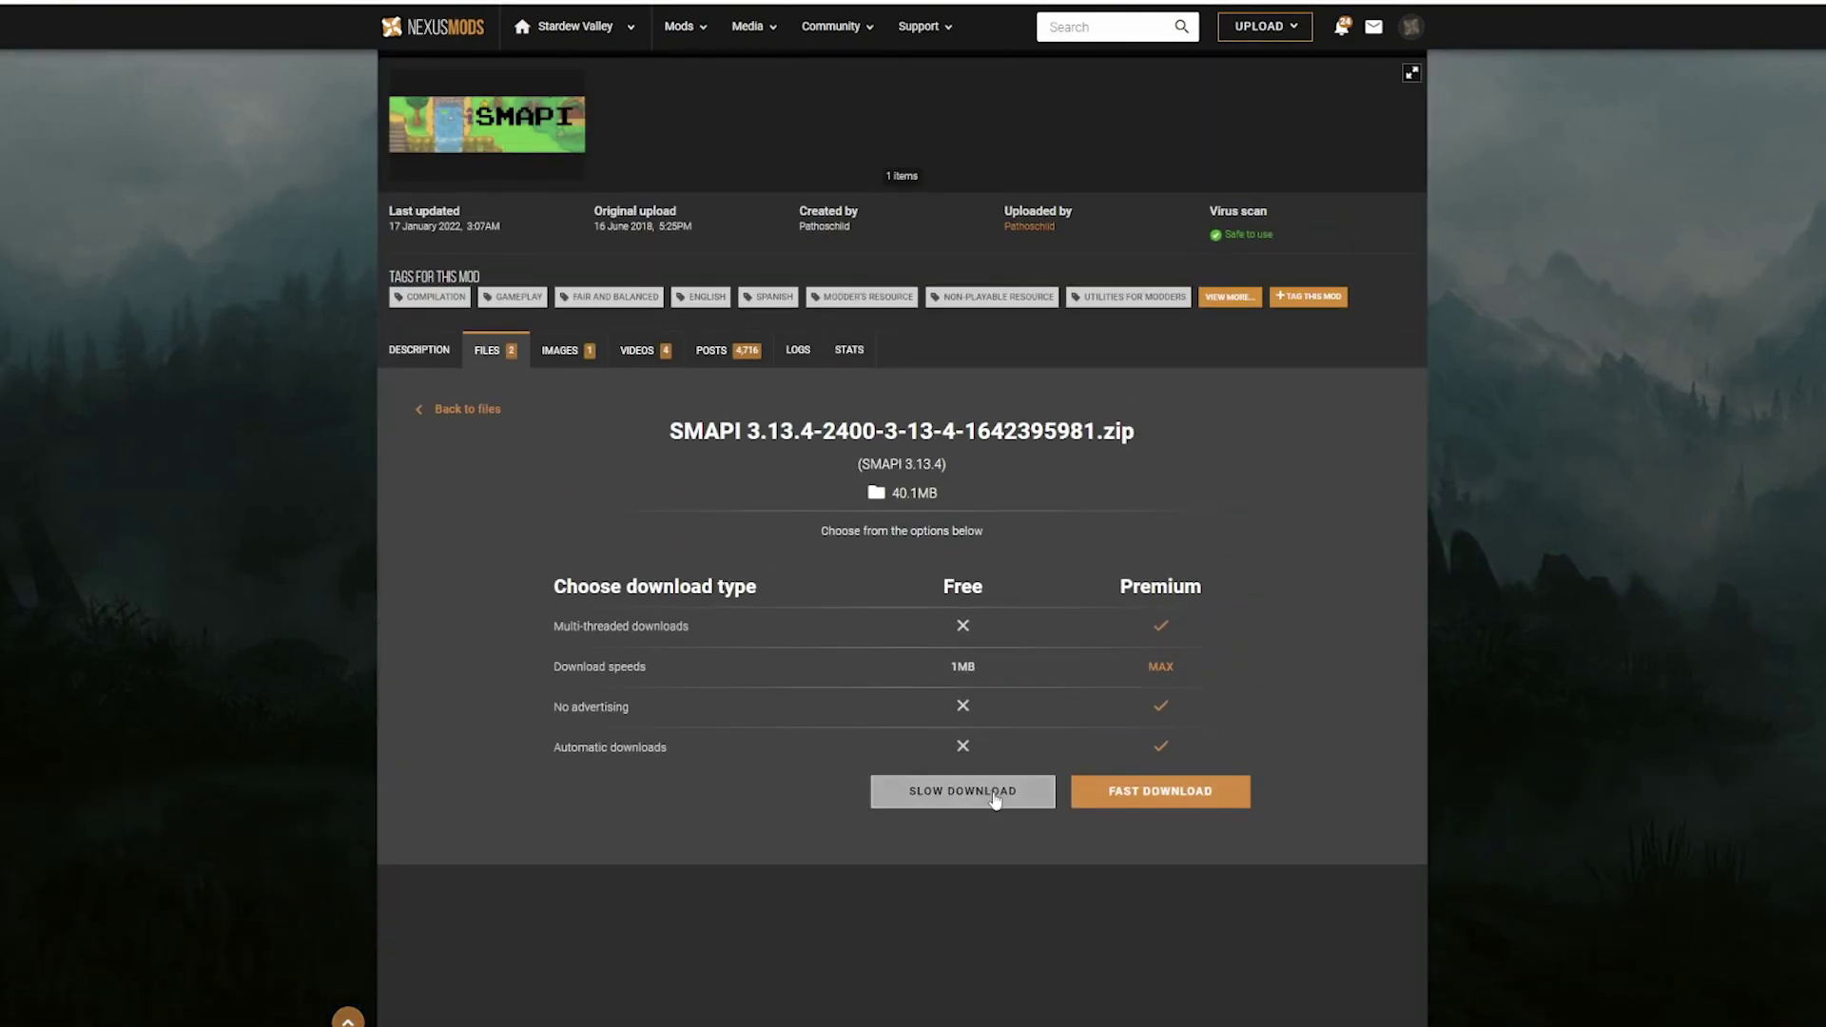
left_click(993, 792)
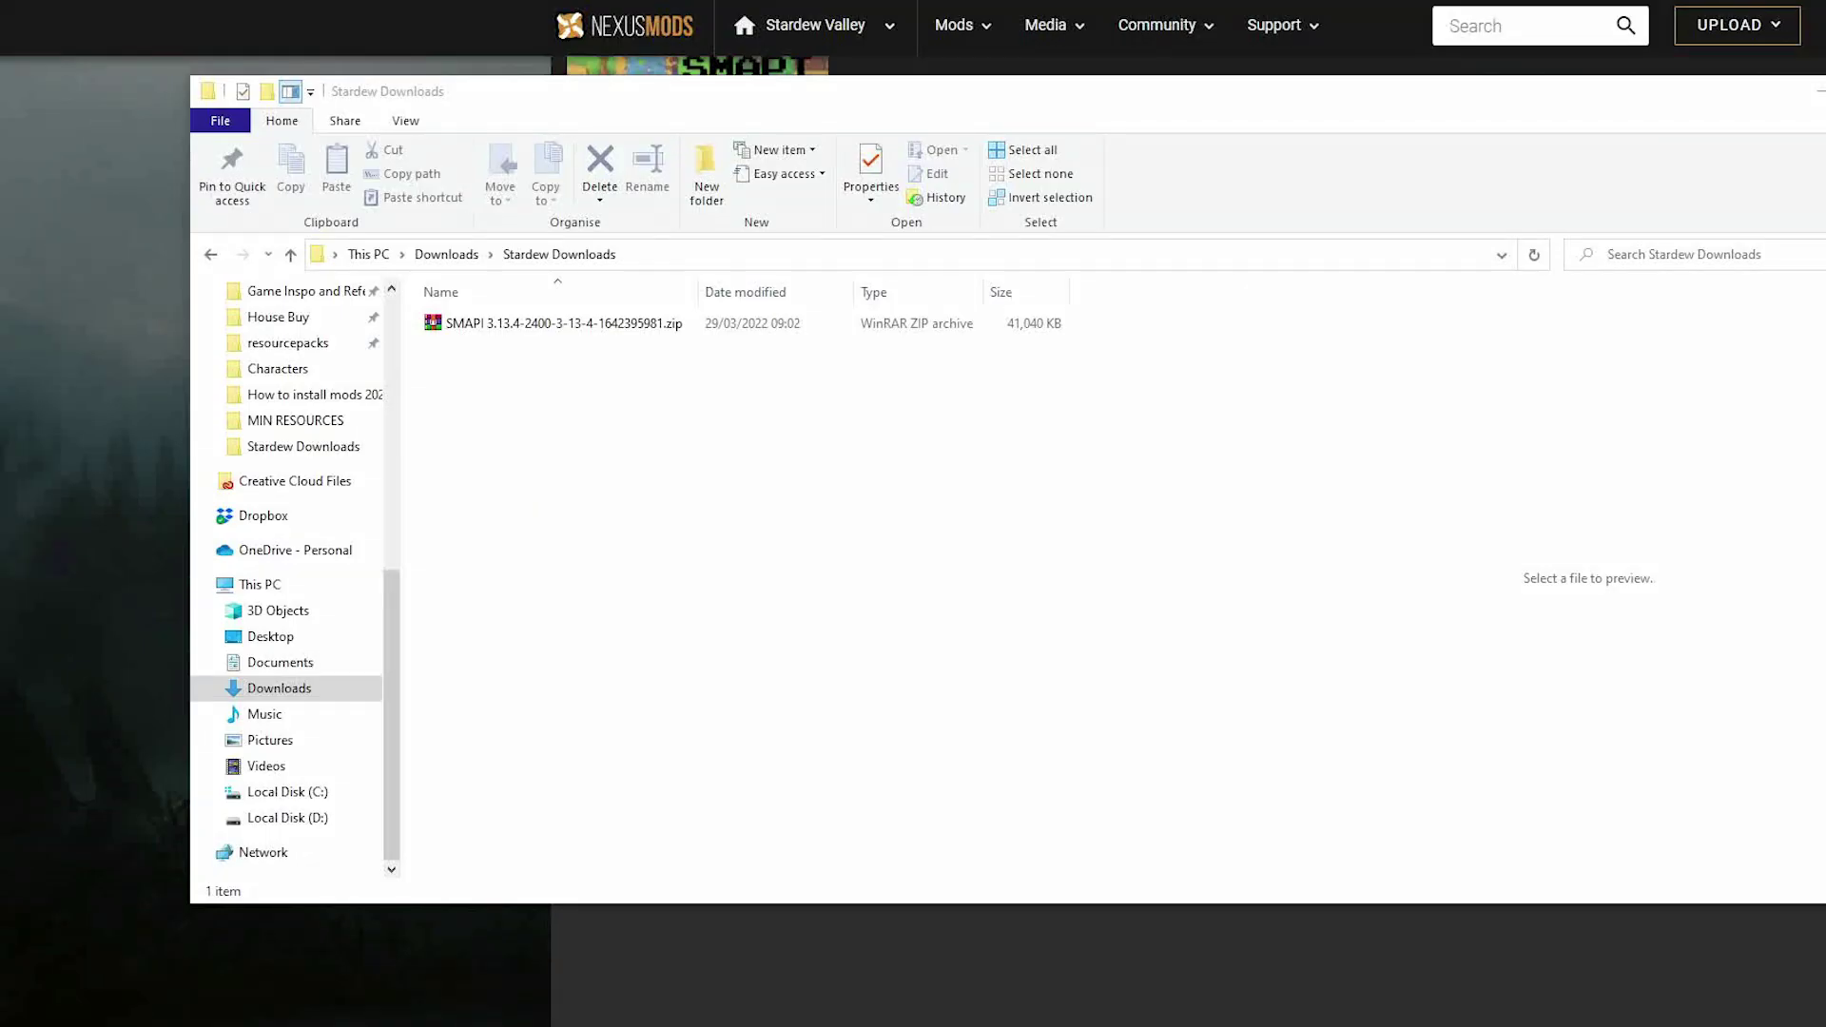
Extract the downloaded SMAPI zip into its own folder.
left_click(623, 329)
right_click(623, 328)
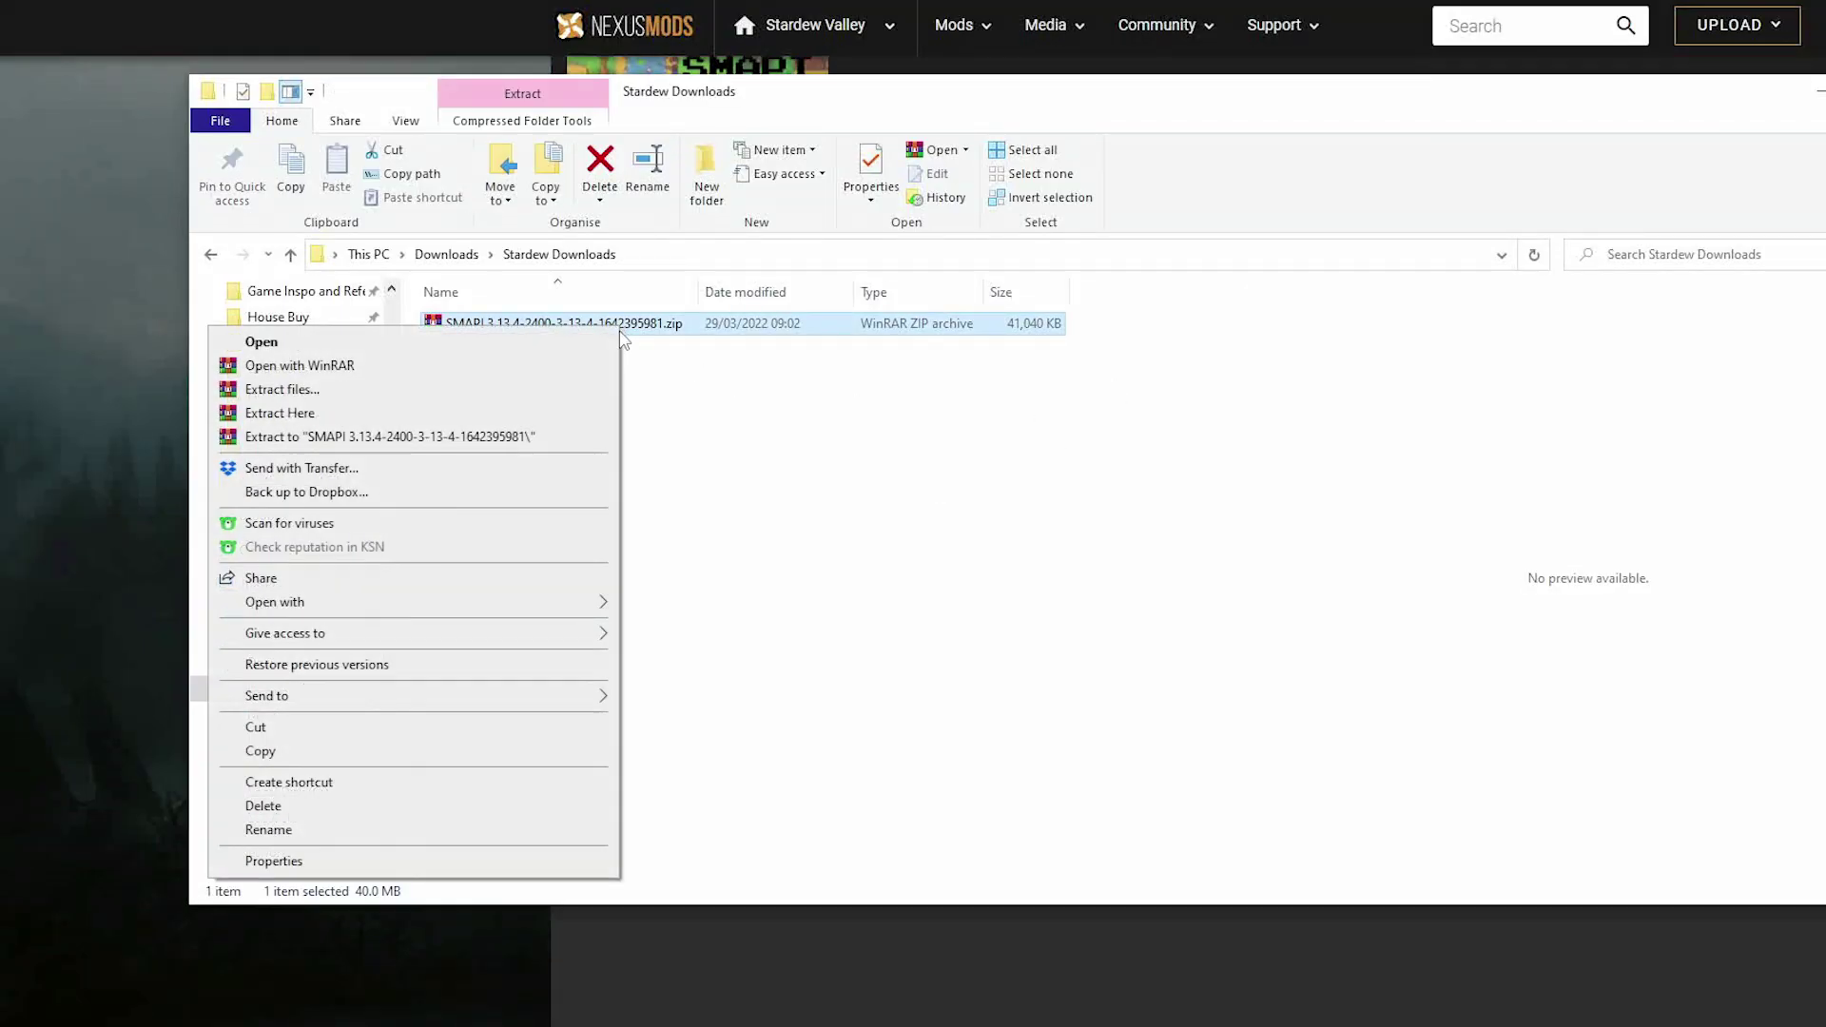
left_click(433, 439)
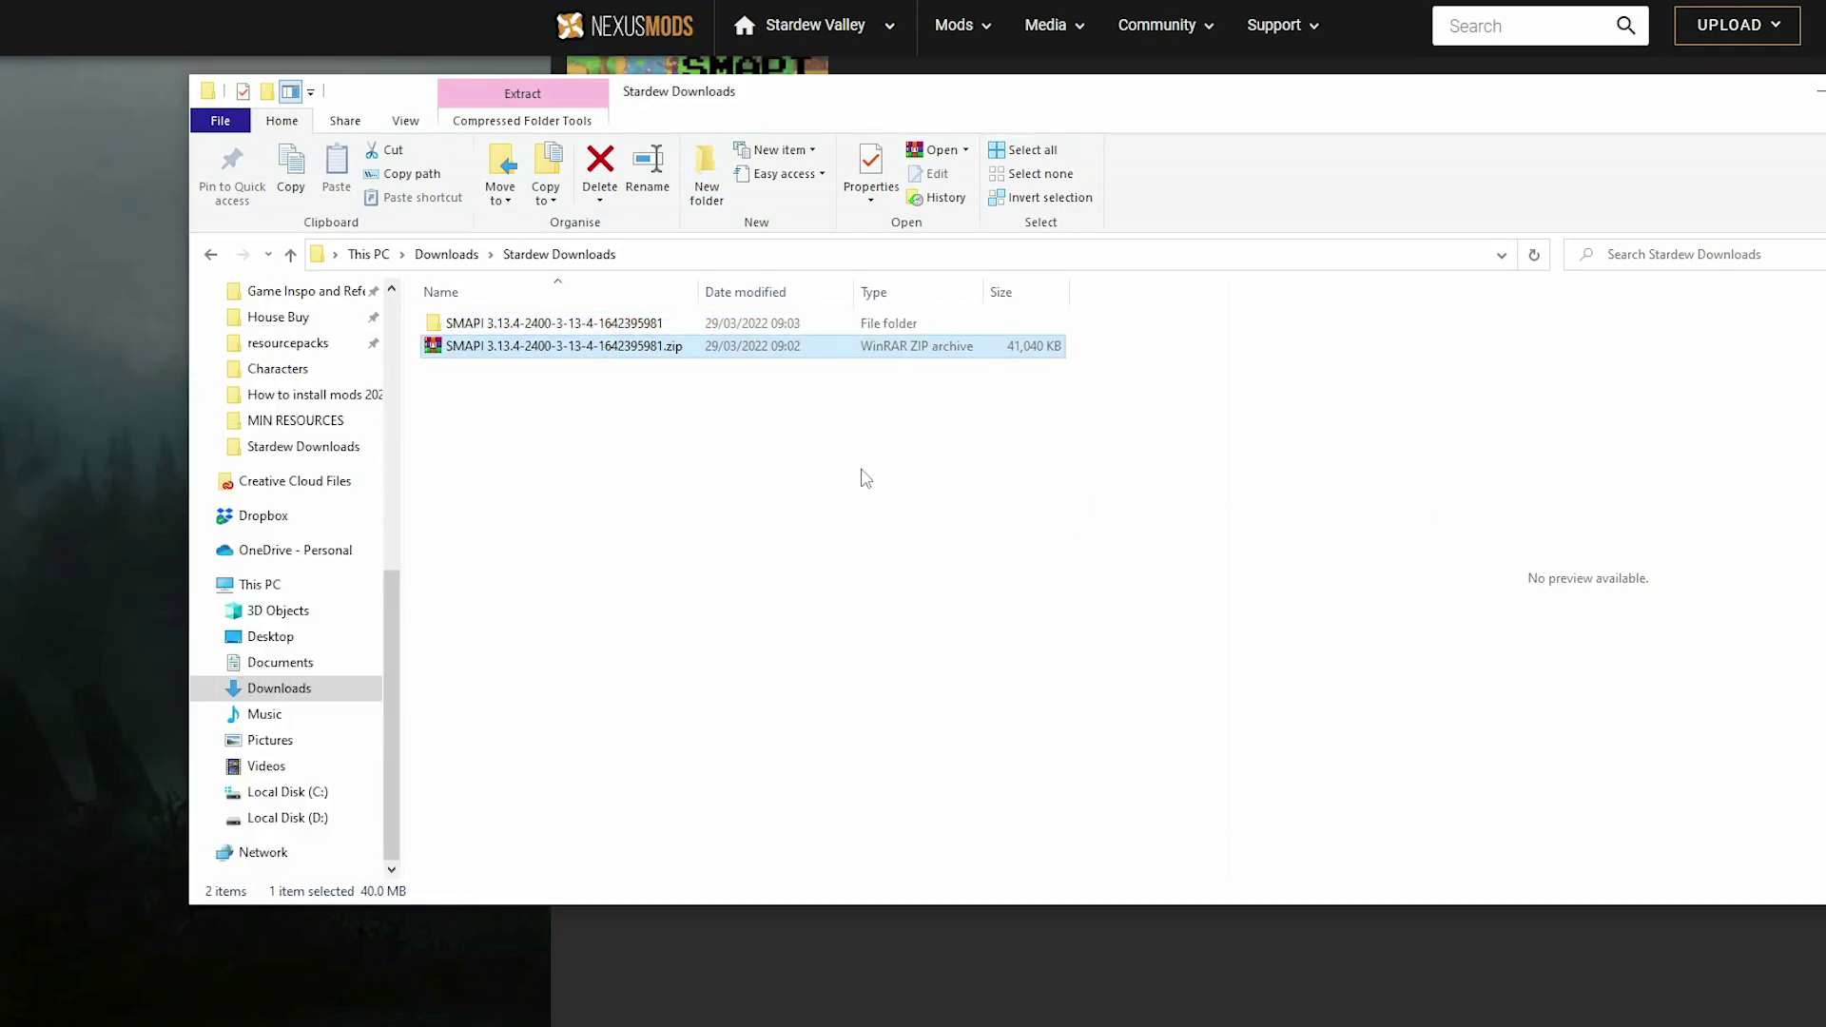
Run 'install on Windows.bat' from the SMAPI 3.13.4 installer folder.
double_click(640, 325)
double_click(544, 325)
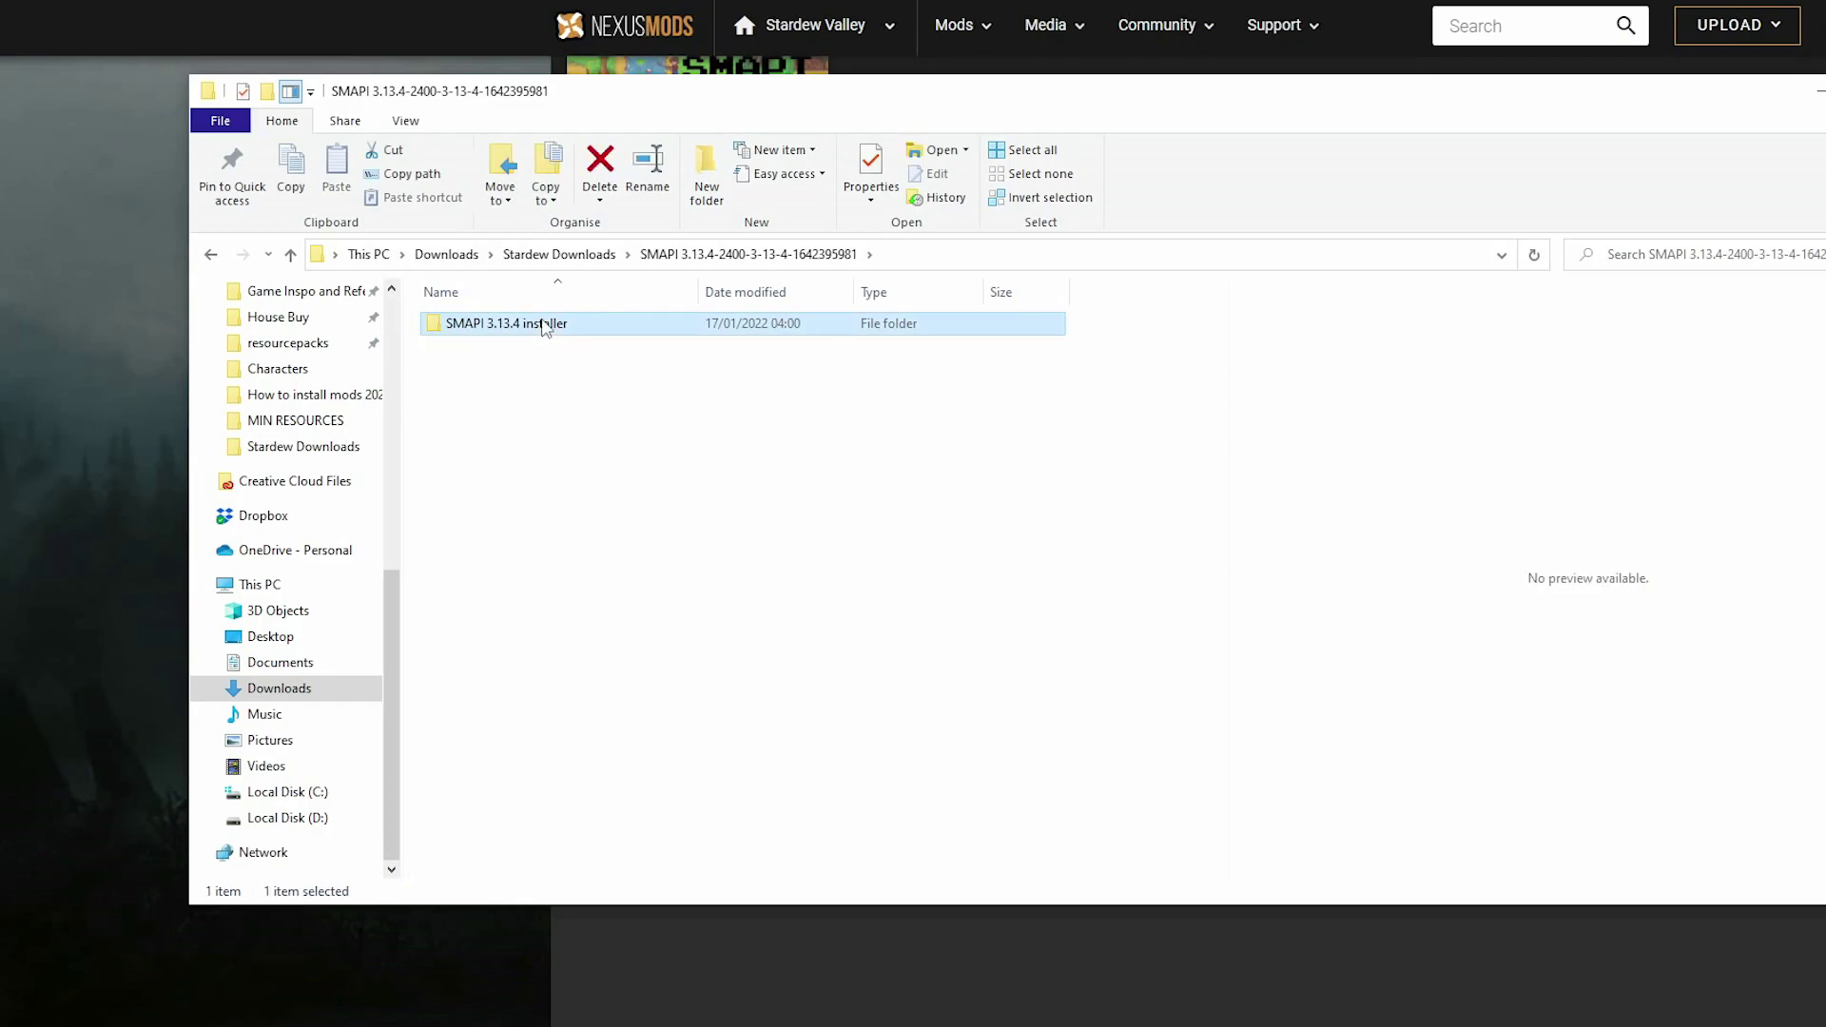
left_click(561, 391)
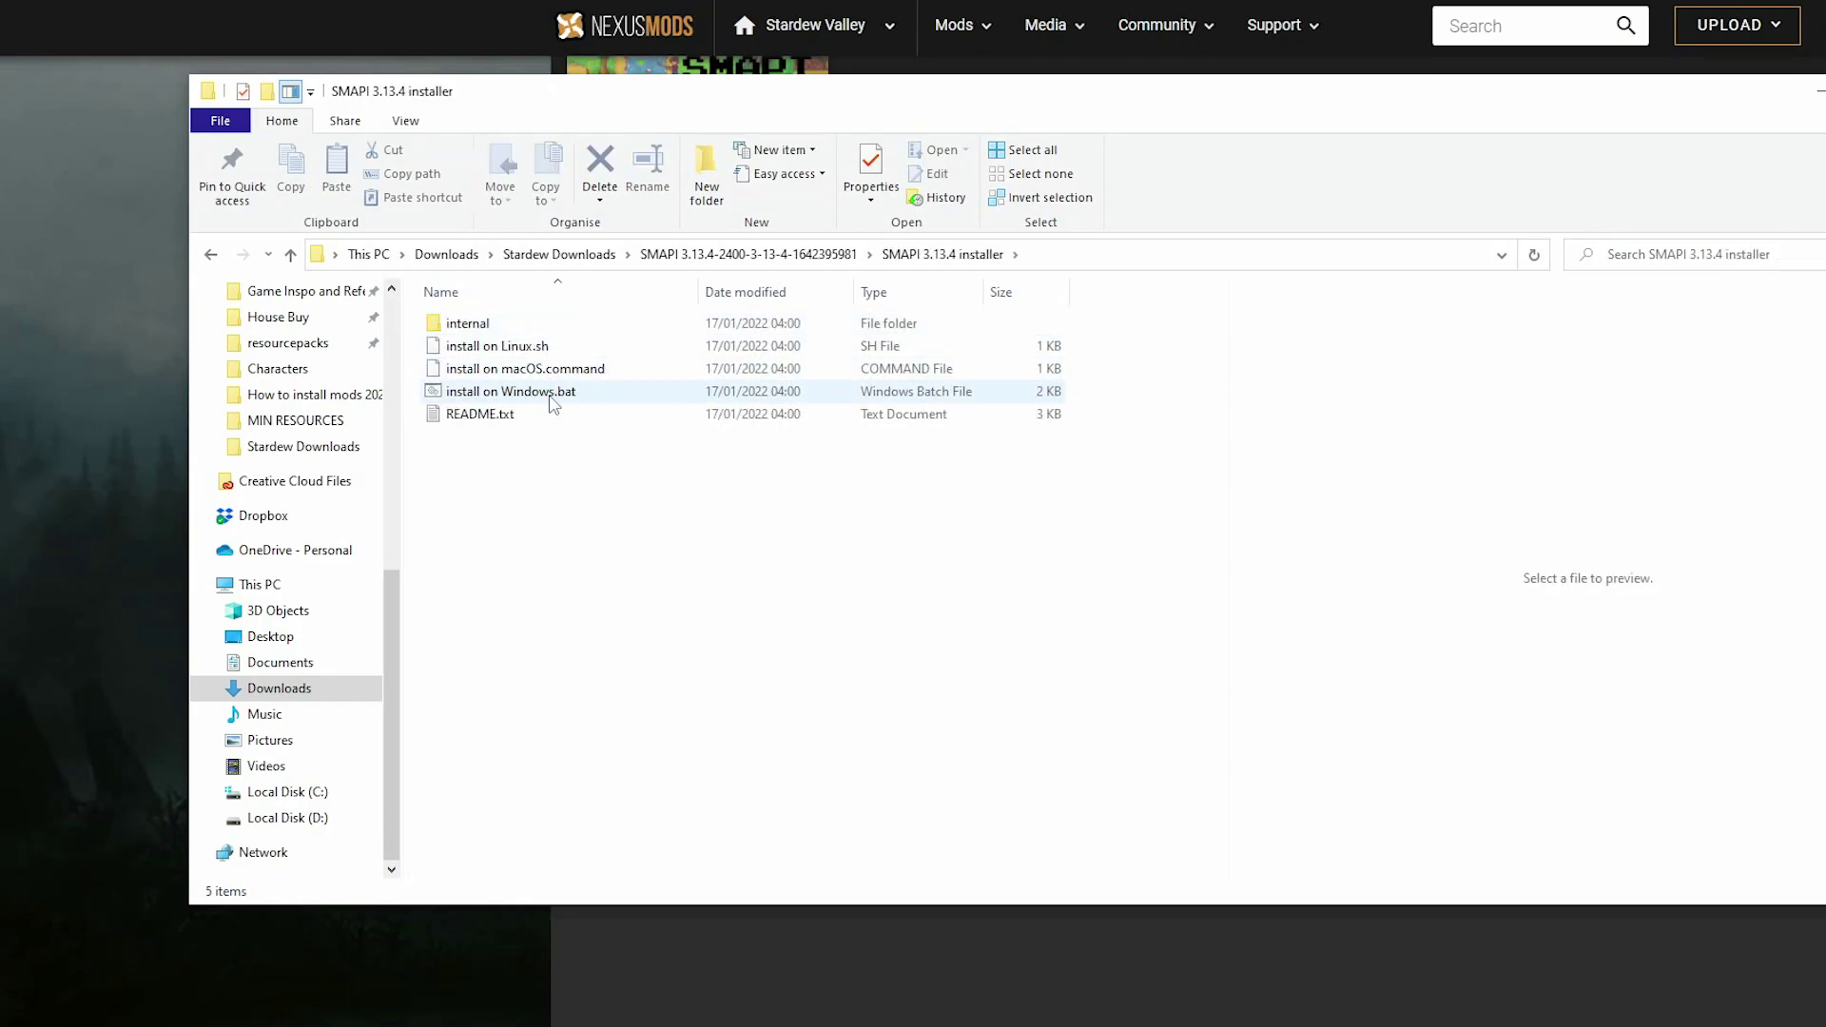
double_click(578, 392)
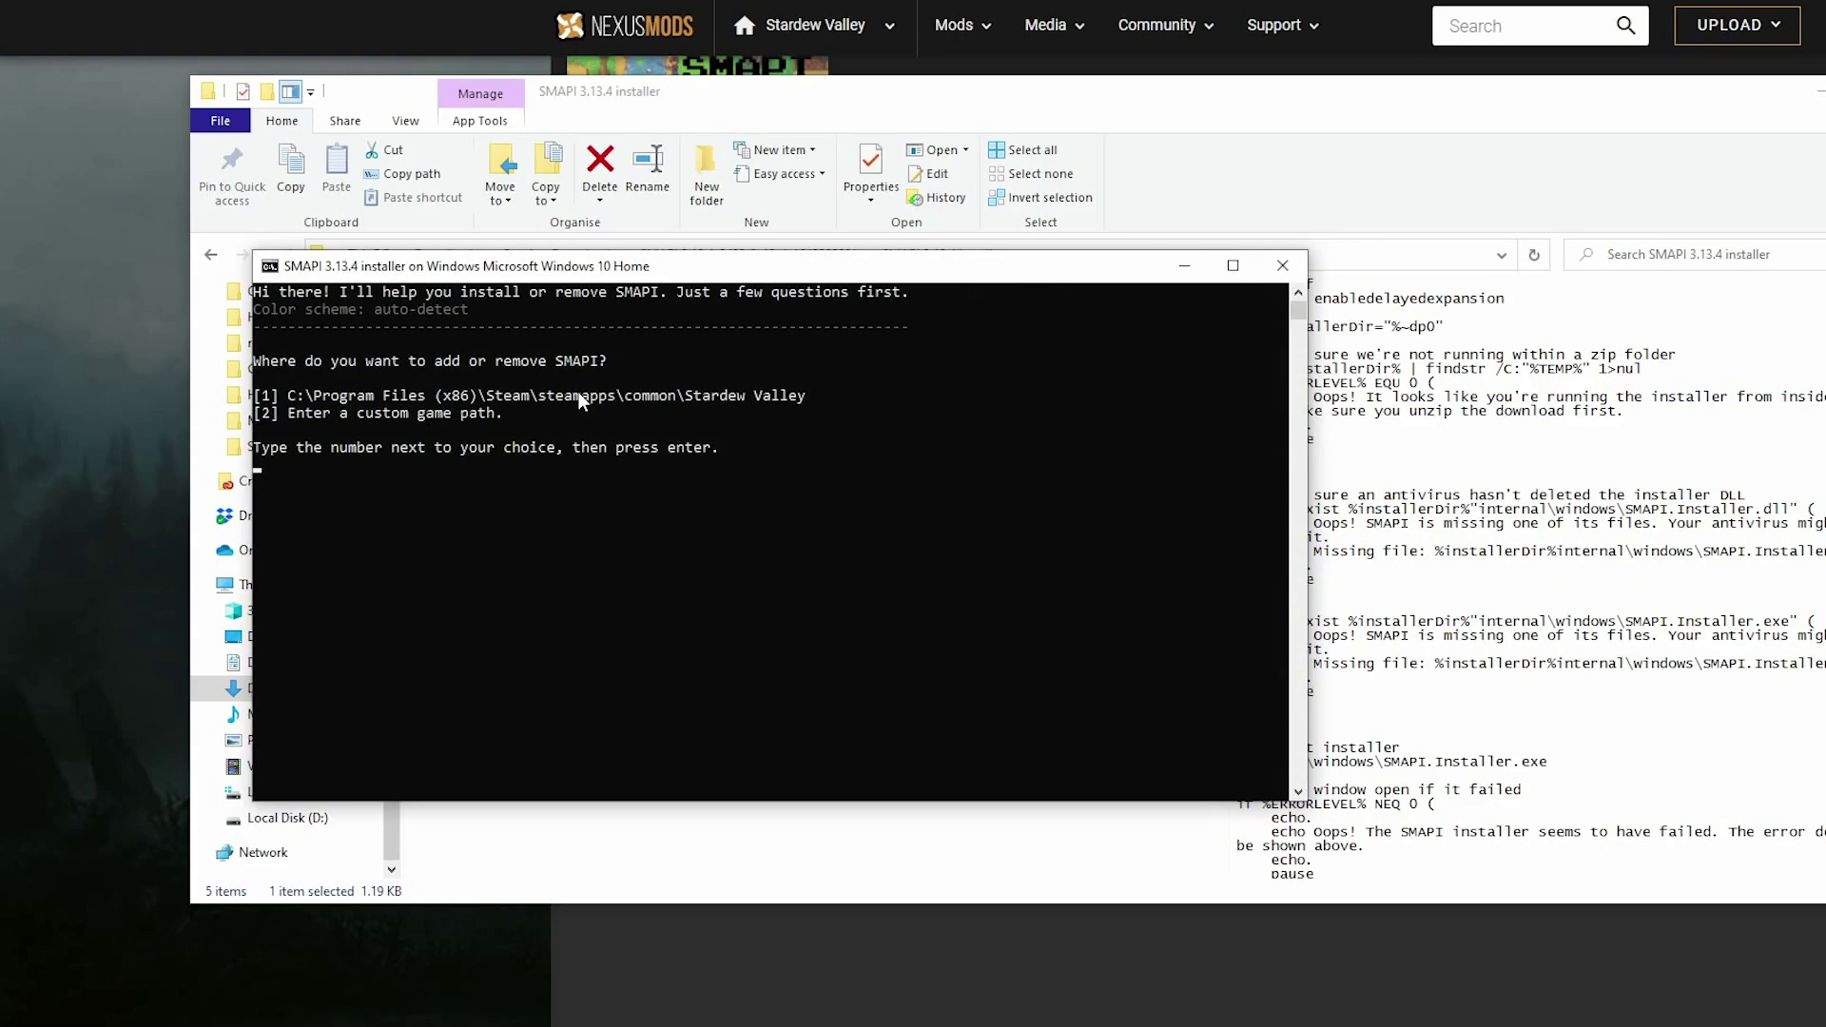
Accept the detected Stardew Valley game path and choose option 1 to install SMAPI.
type("1")
key("Return")
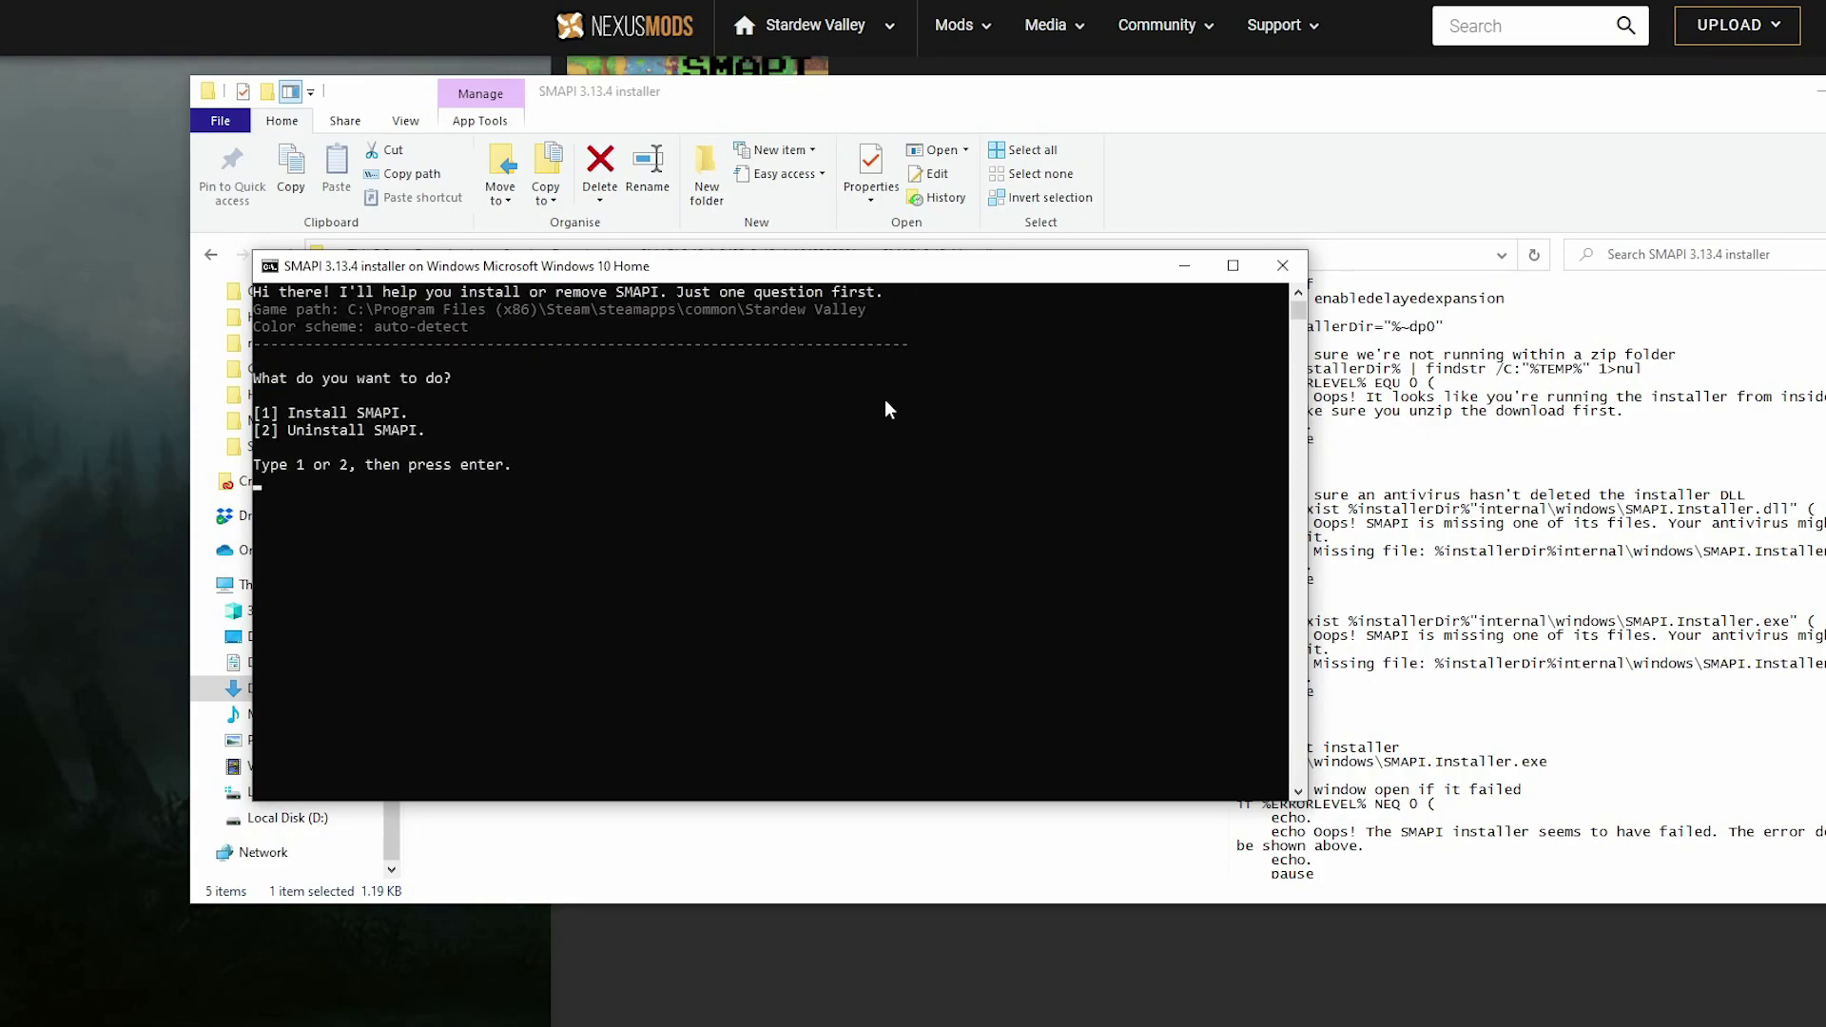
type("1")
key("Return")
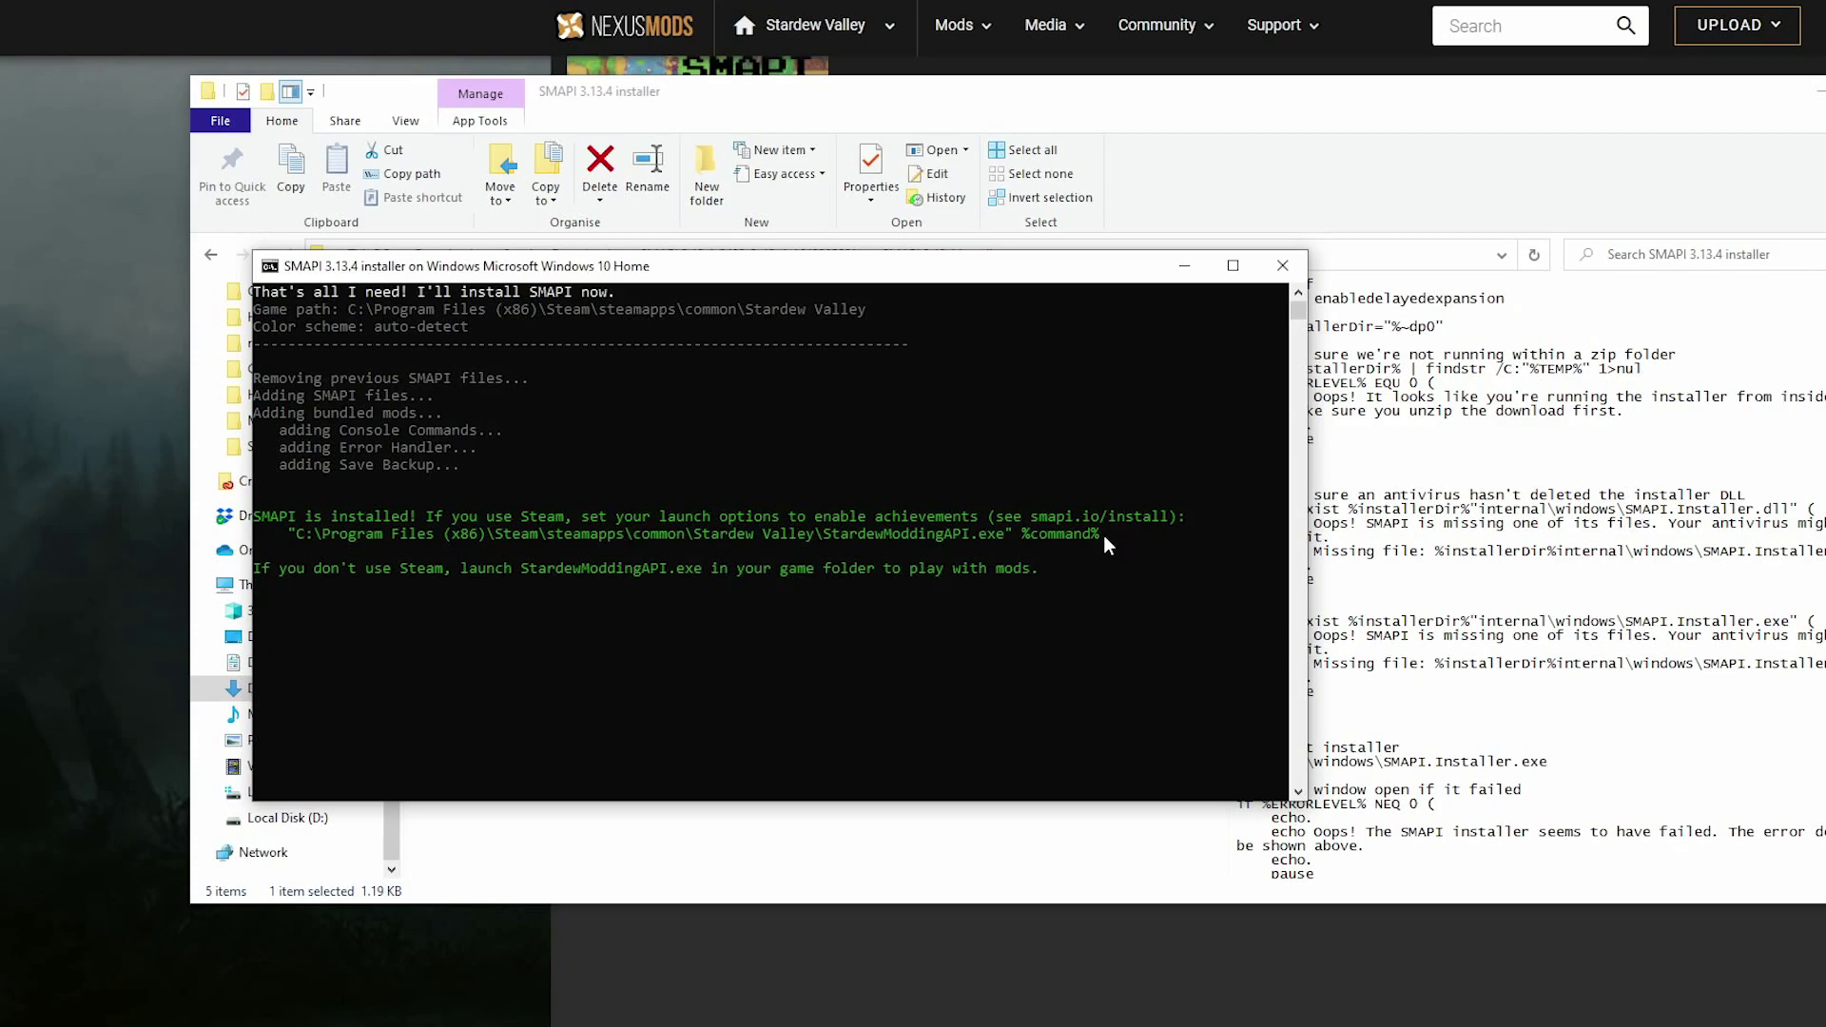
Copy the suggested Steam launch-options line and leave the finished installer.
left_click_drag(1104, 535, 852, 530)
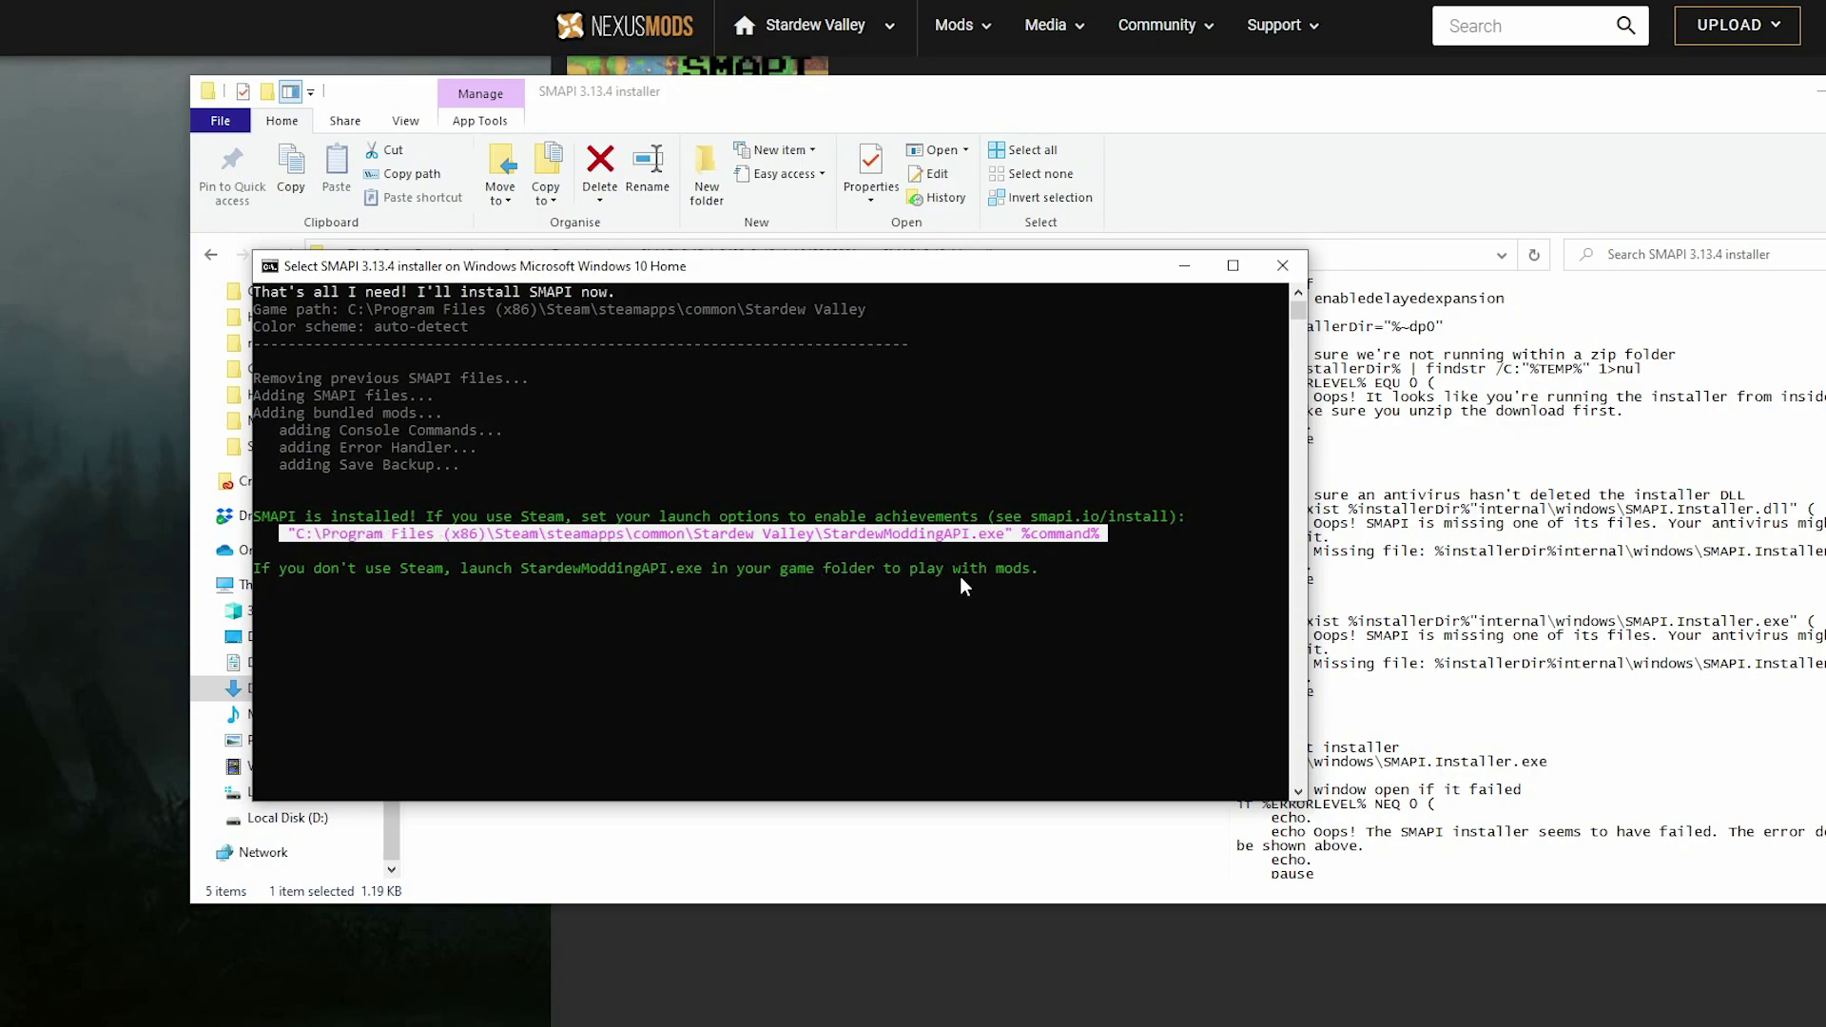
key("ctrl+c")
key("ctrl+c")
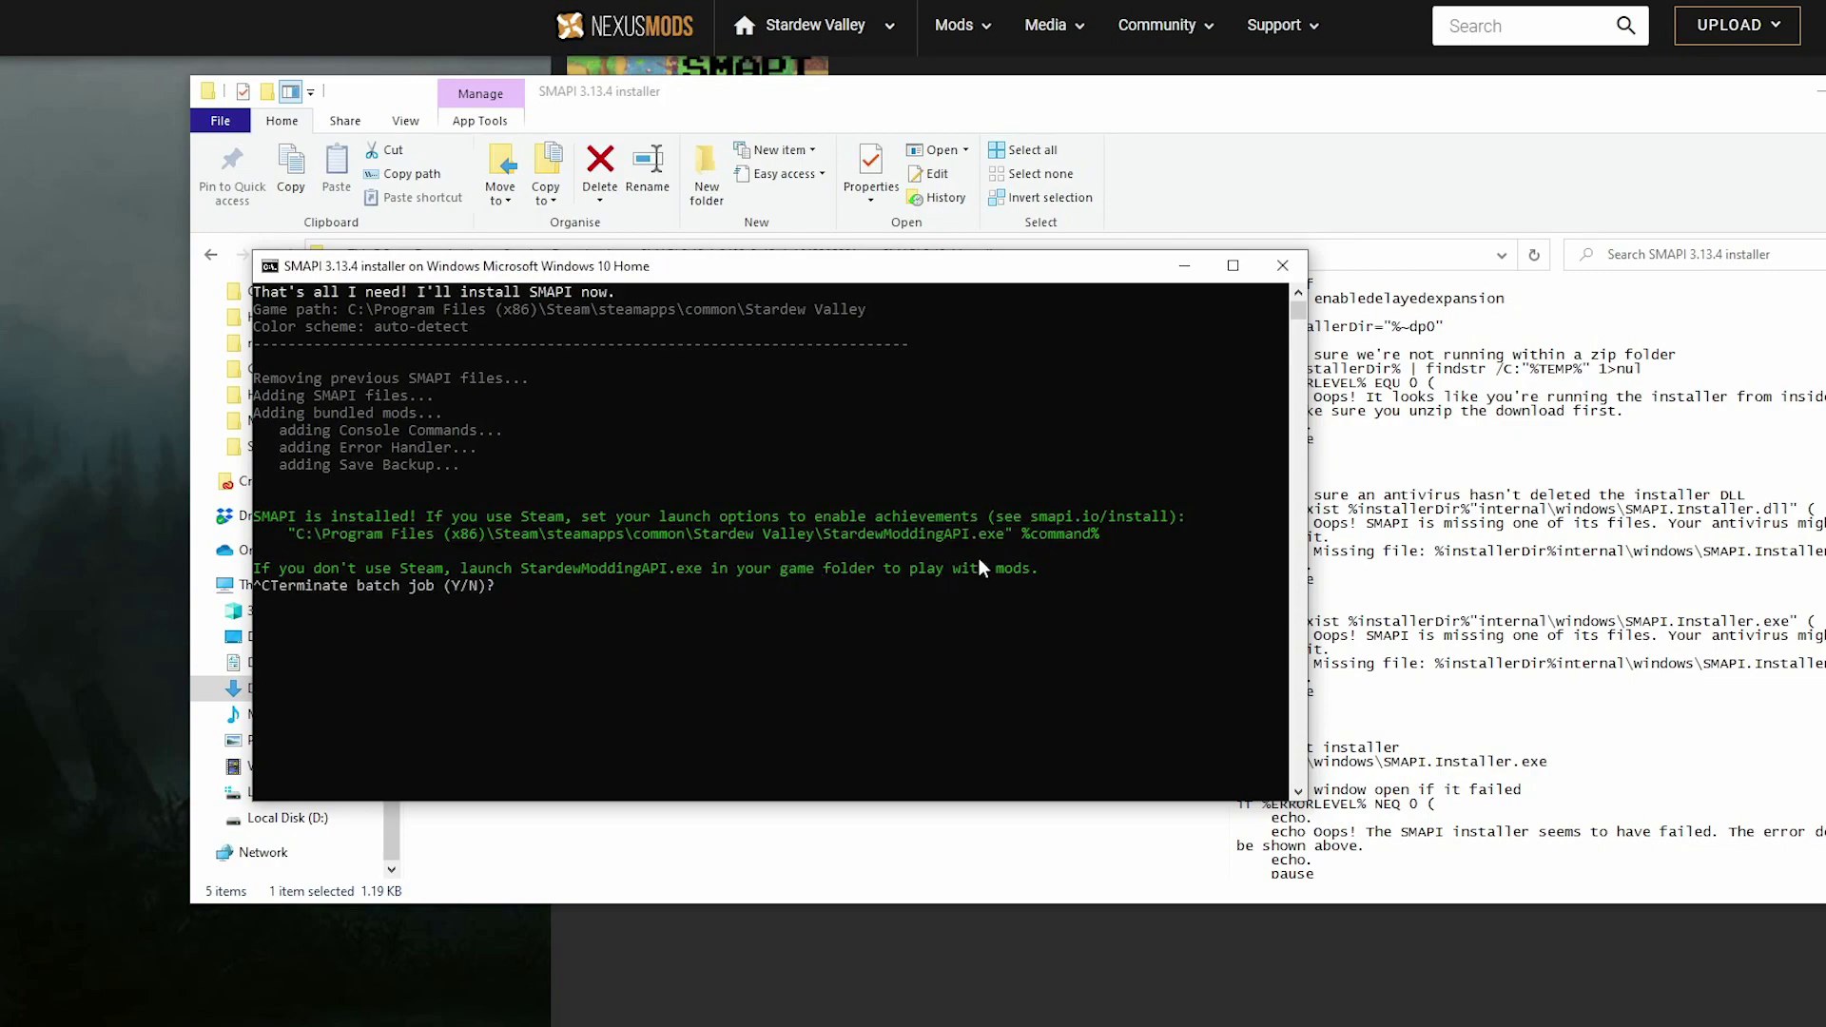
key("alt+Tab")
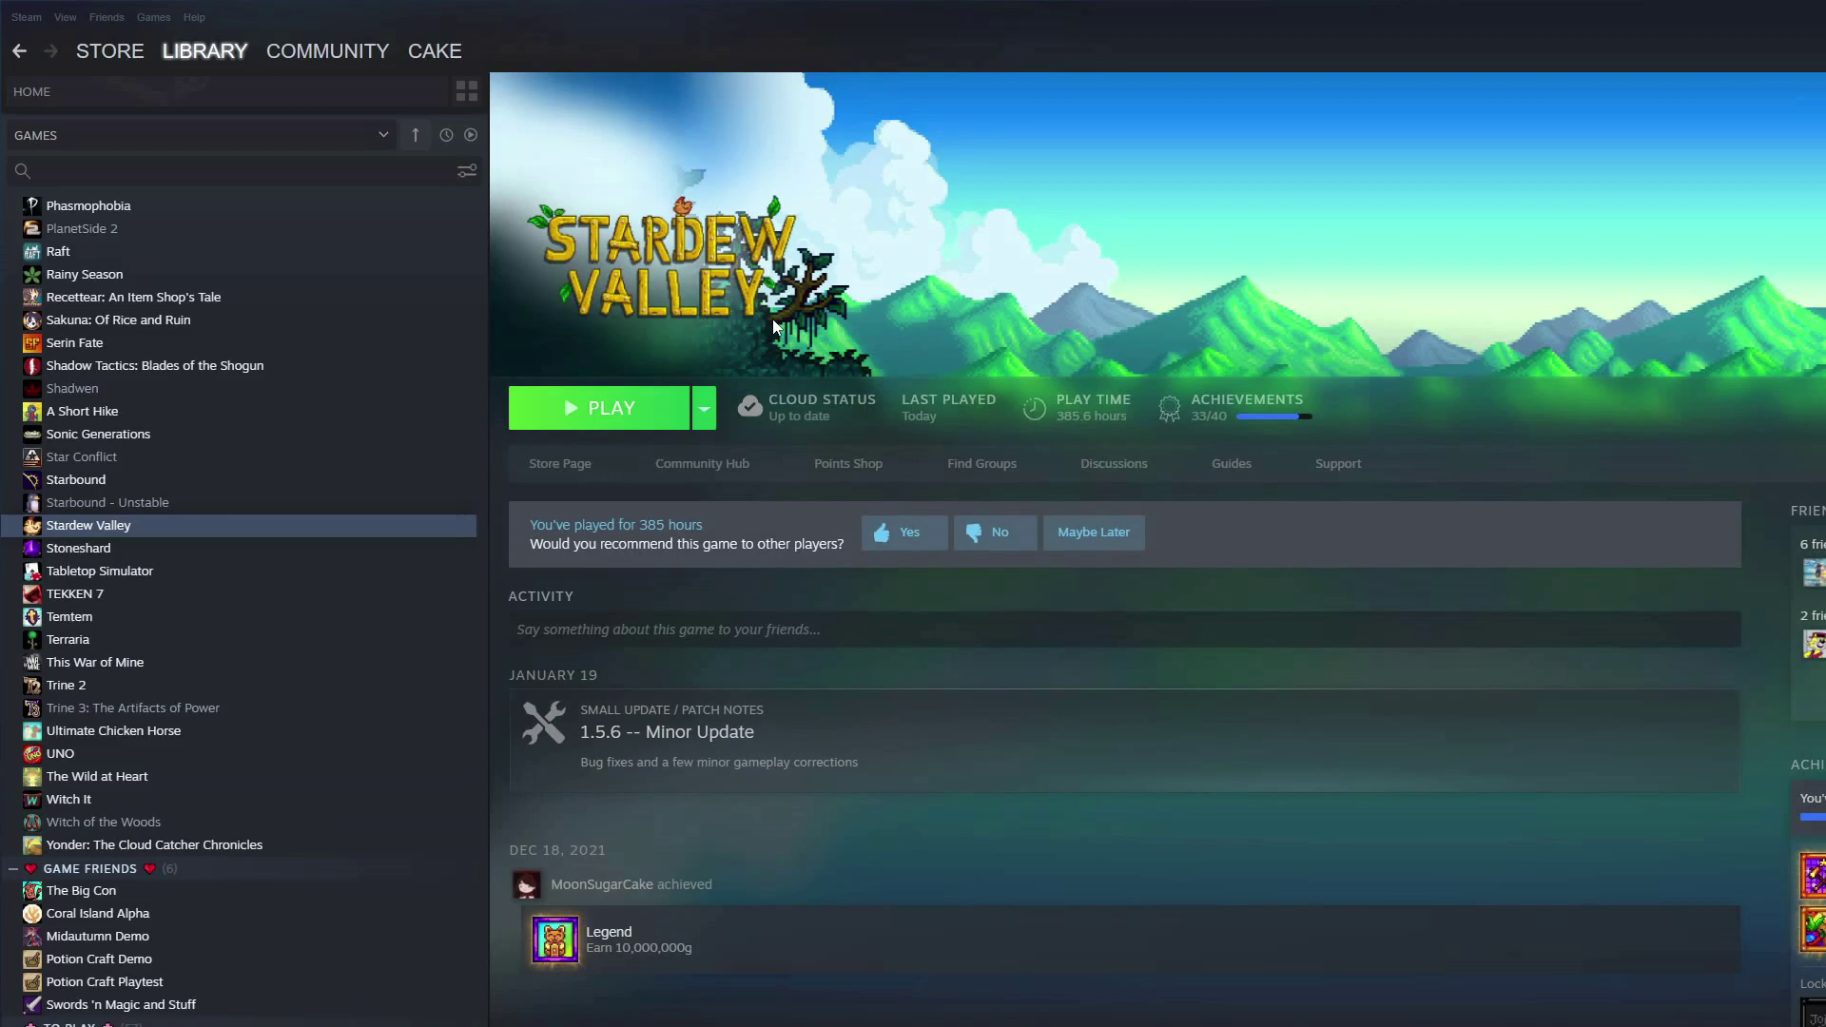
Check that Stardew Valley's Steam launch options read StardewModdingAPI.exe %command%.
right_click(156, 528)
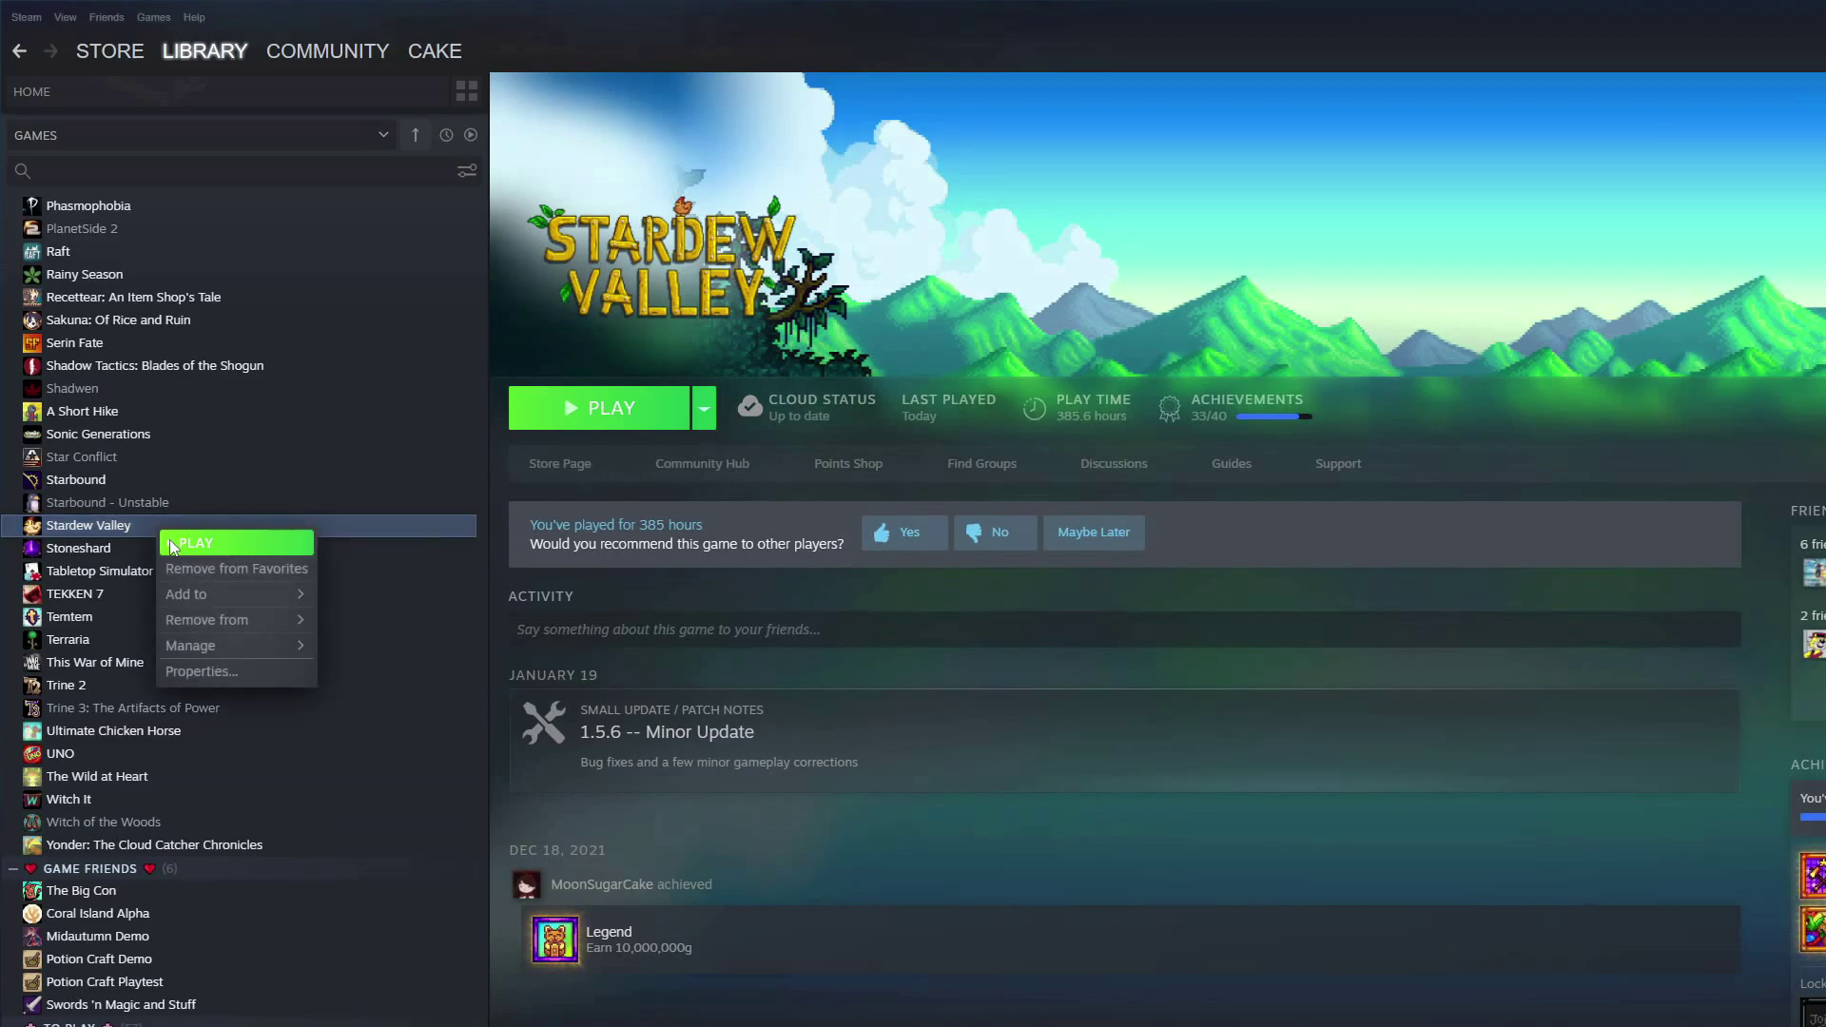
left_click(214, 671)
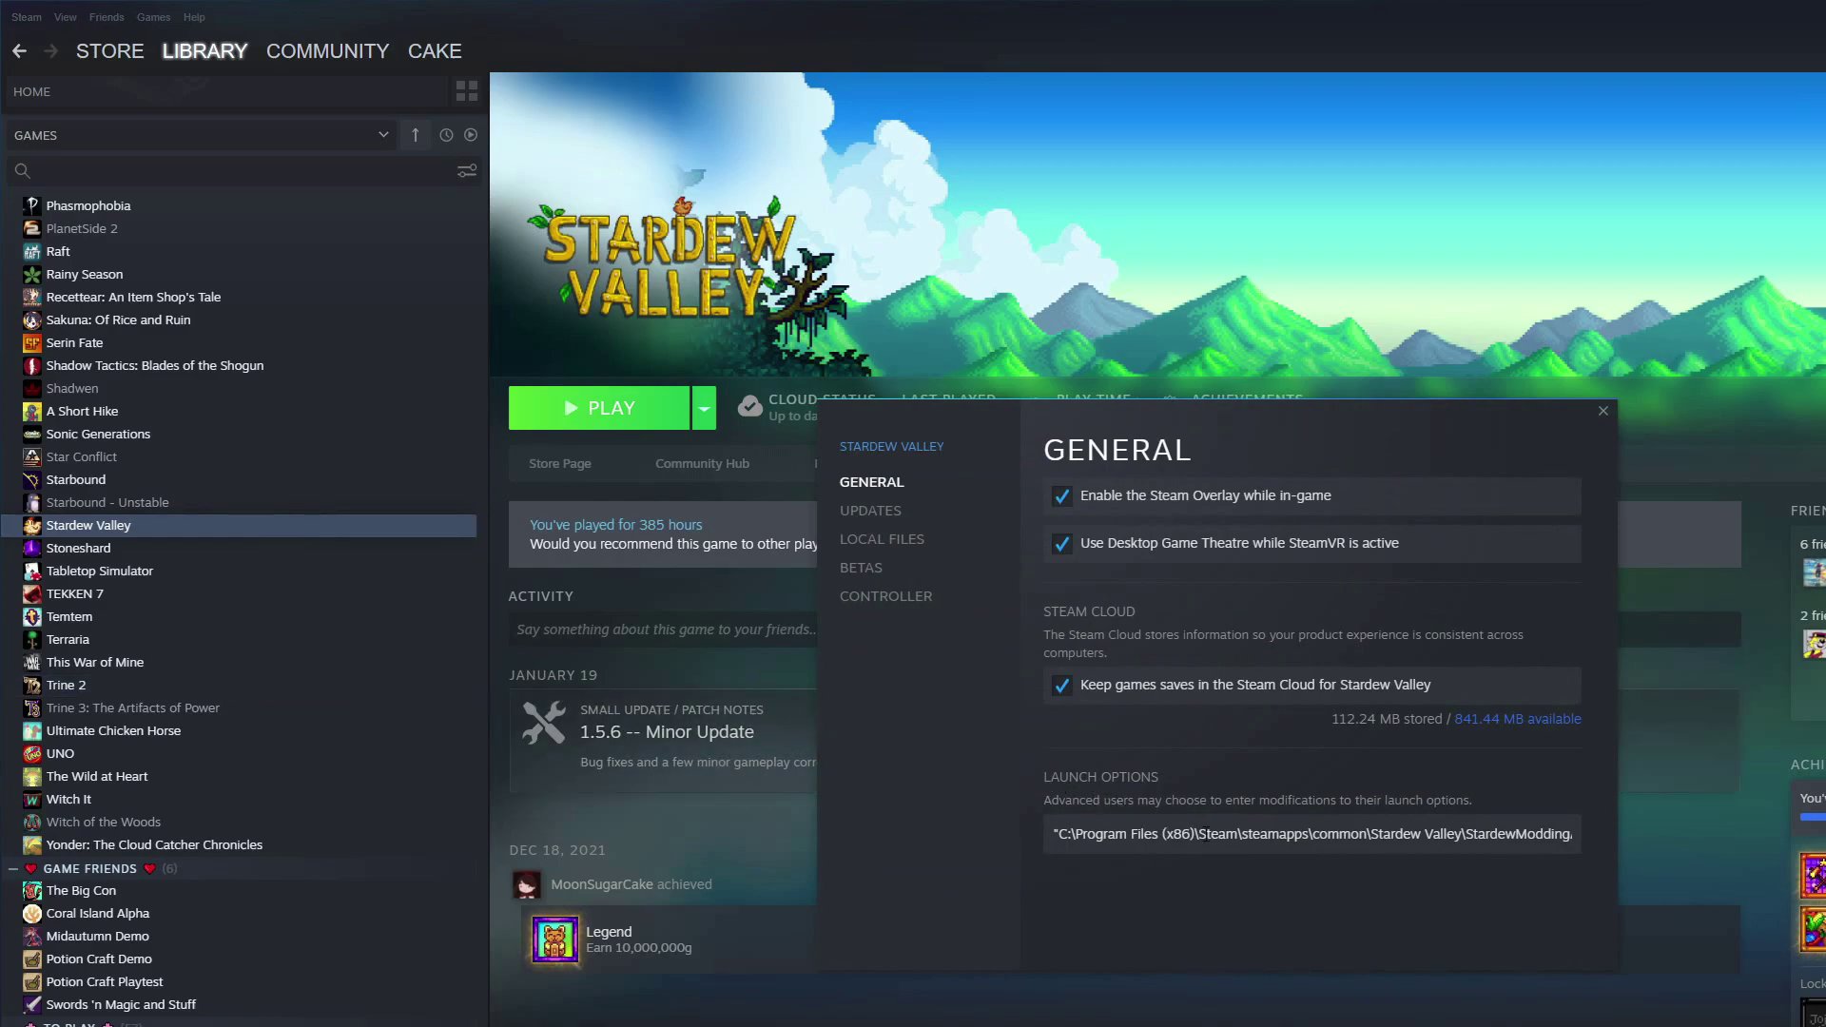
triple_click(1296, 843)
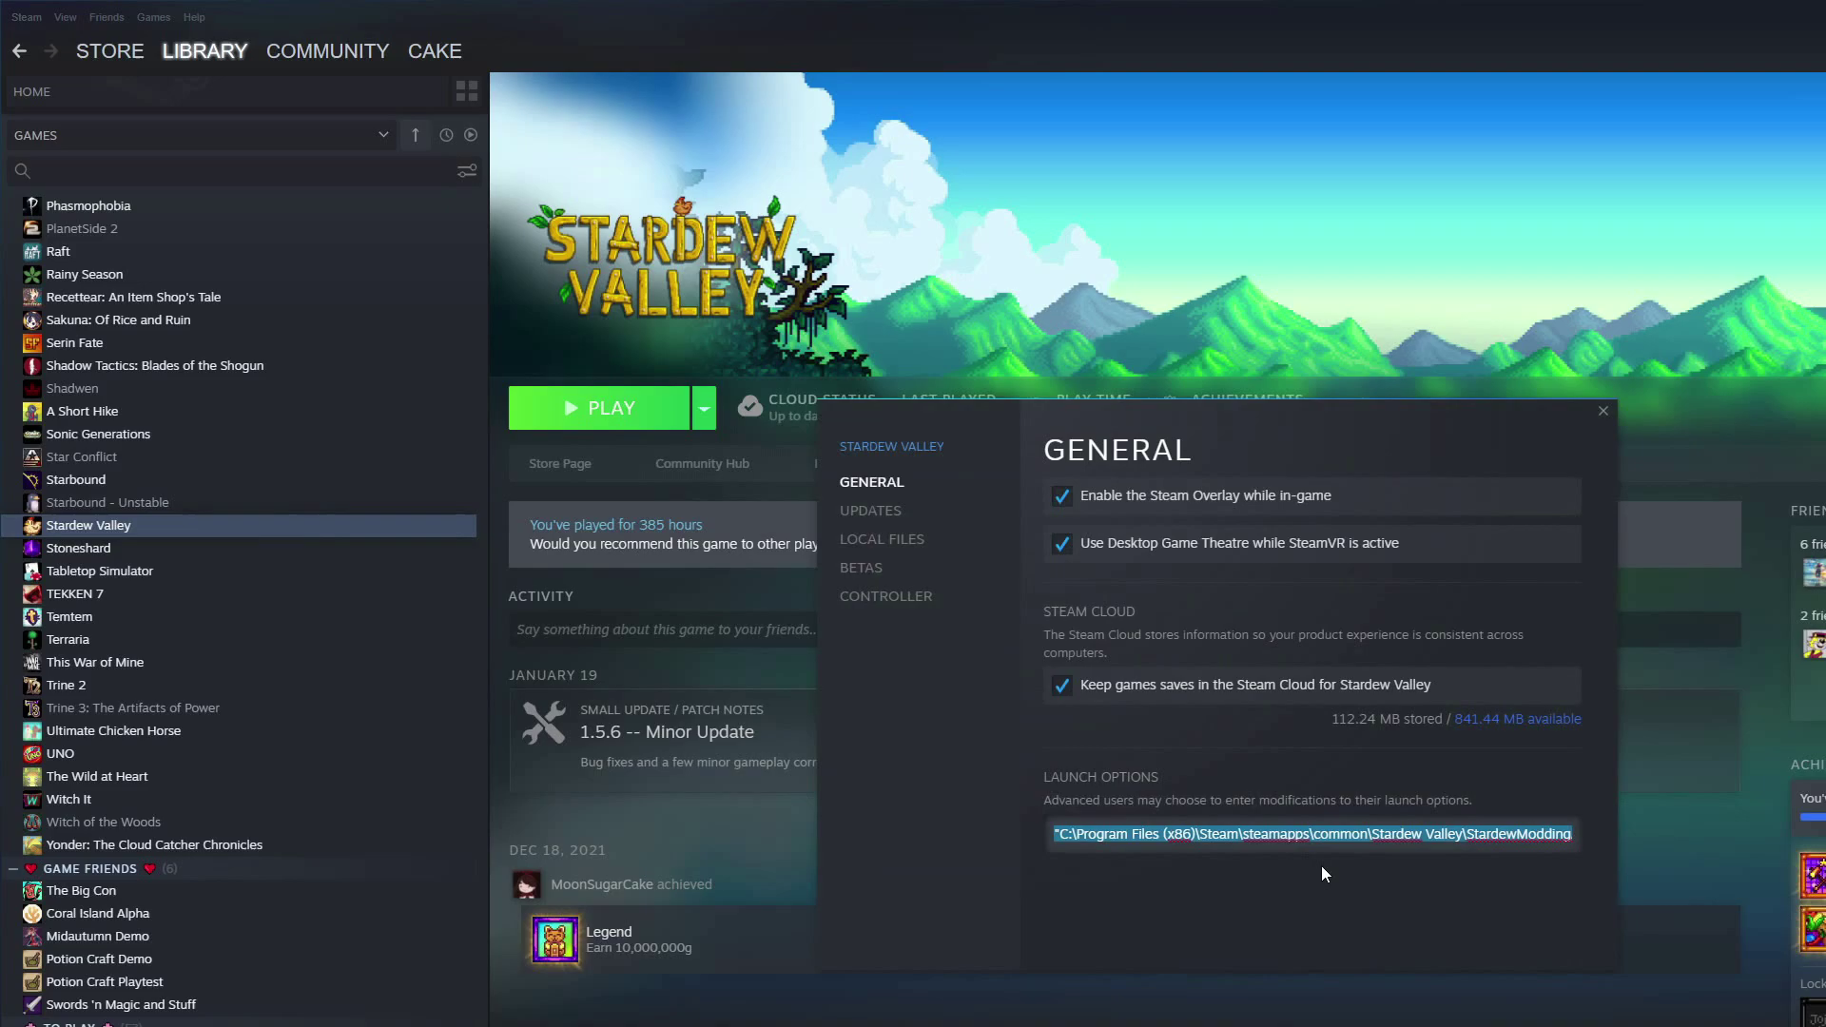
left_click(1103, 843)
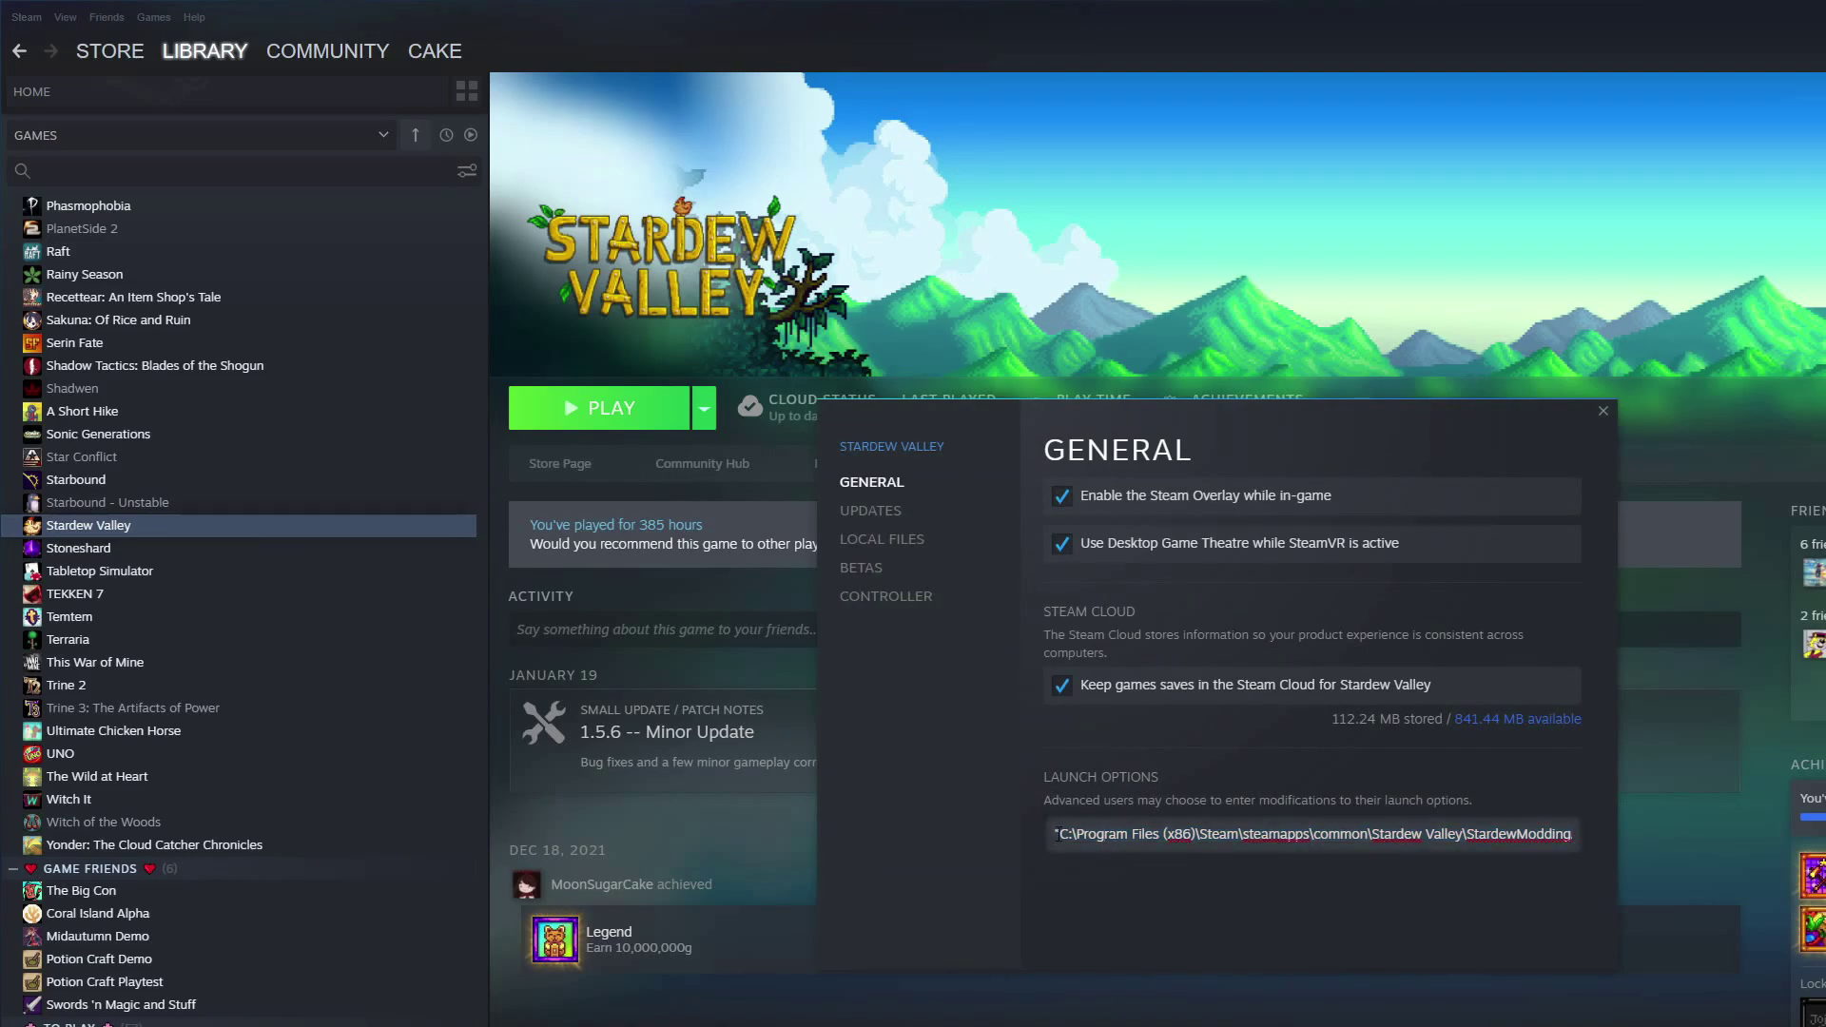
left_click_drag(1054, 834, 1579, 835)
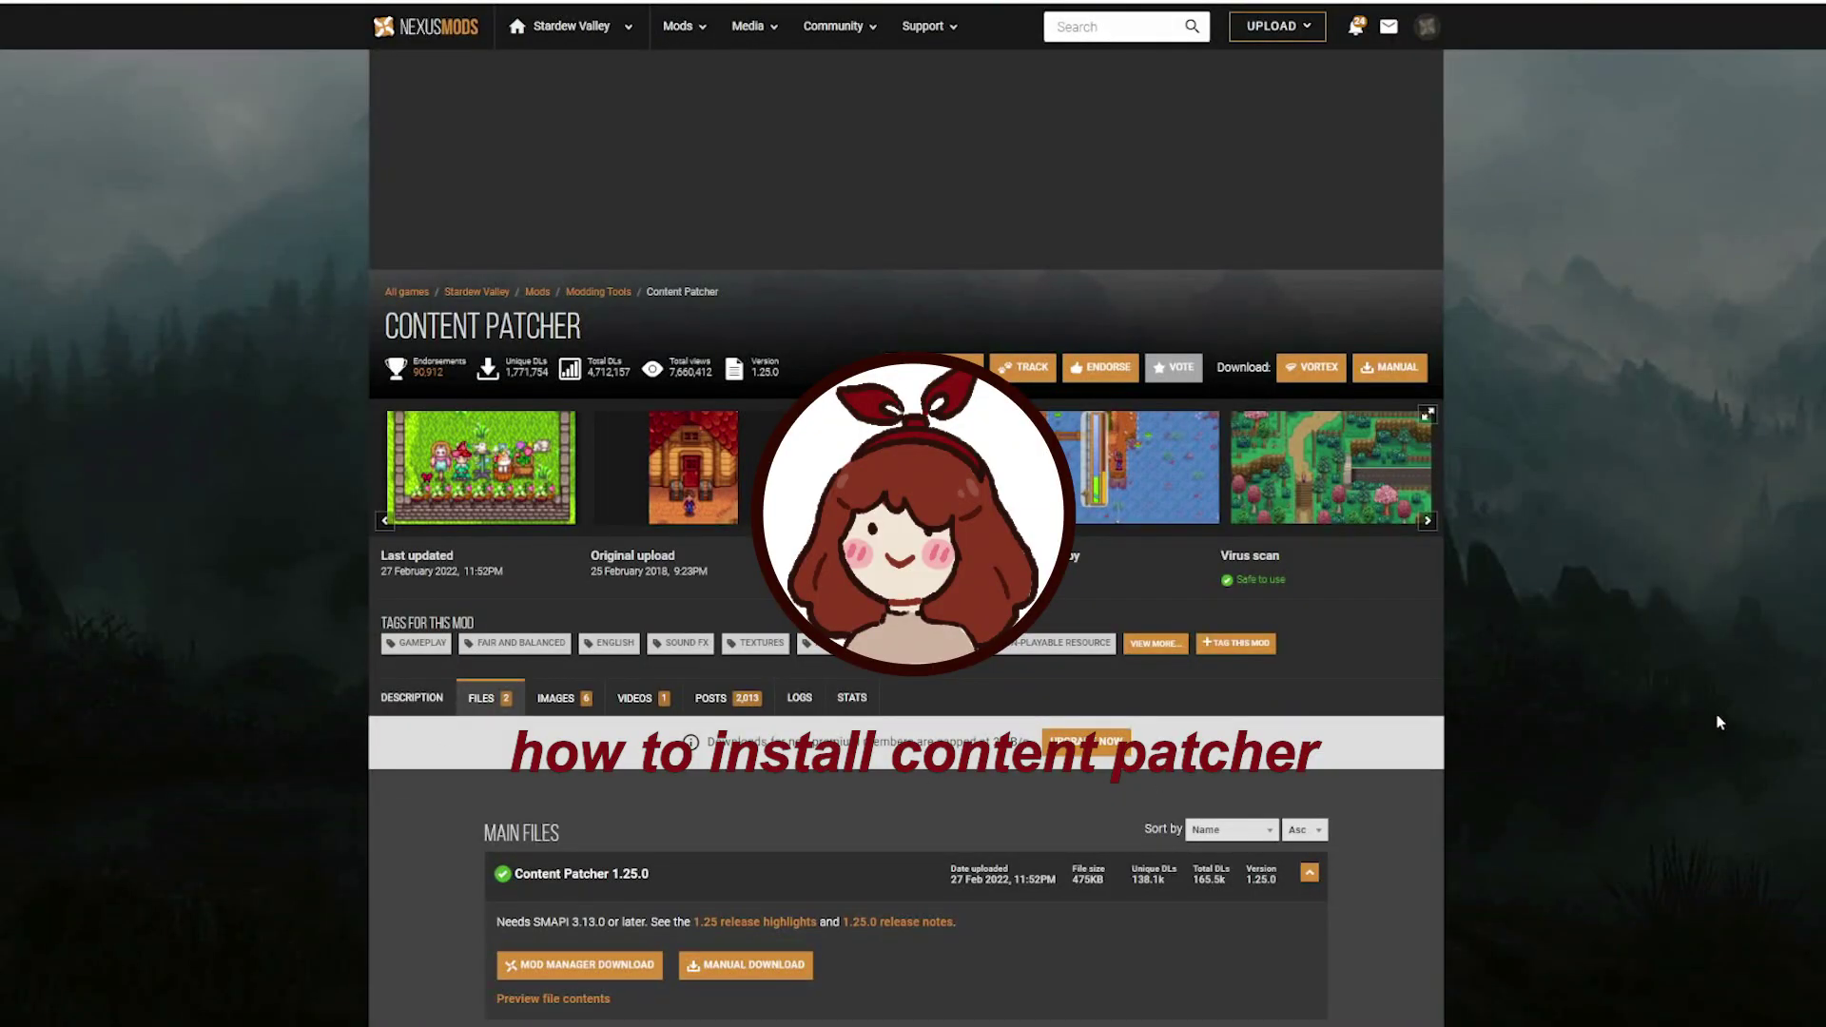
Slow-download Content Patcher 1.25.0 past the SMAPI requirement notice, then close WinRAR.
scroll(1720, 723, "down", 2)
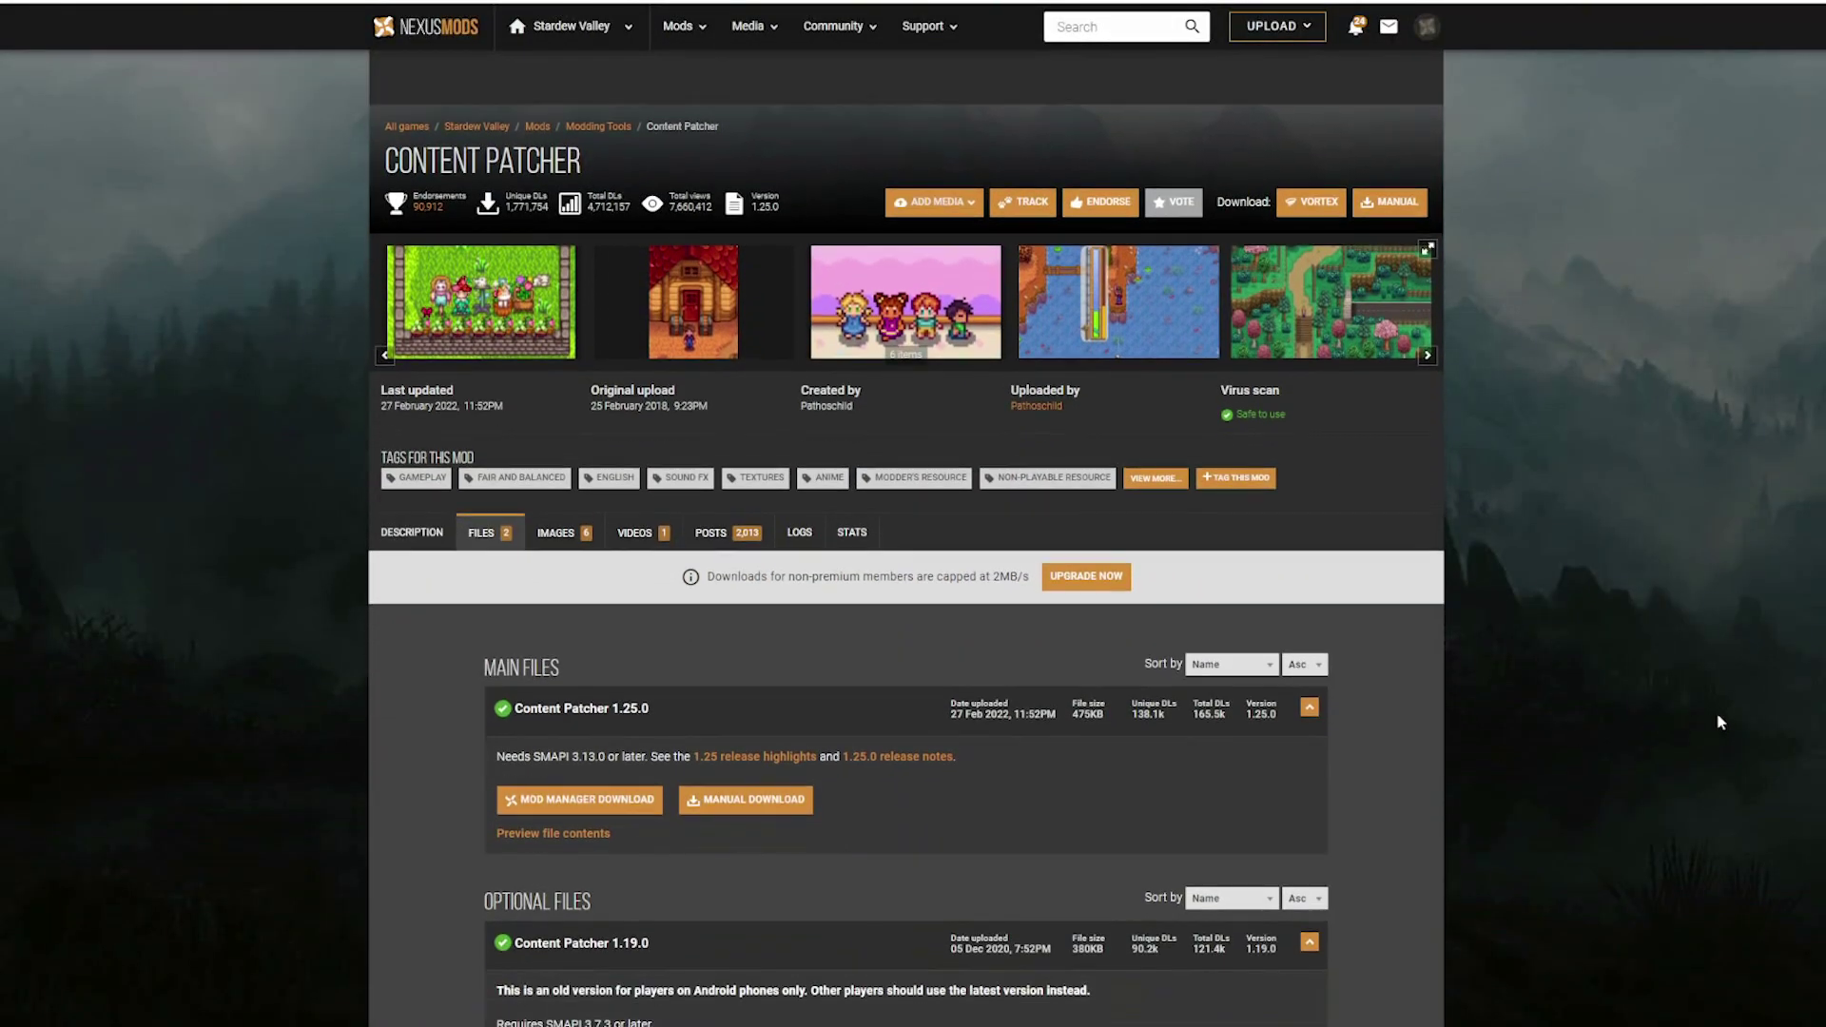
left_click(767, 804)
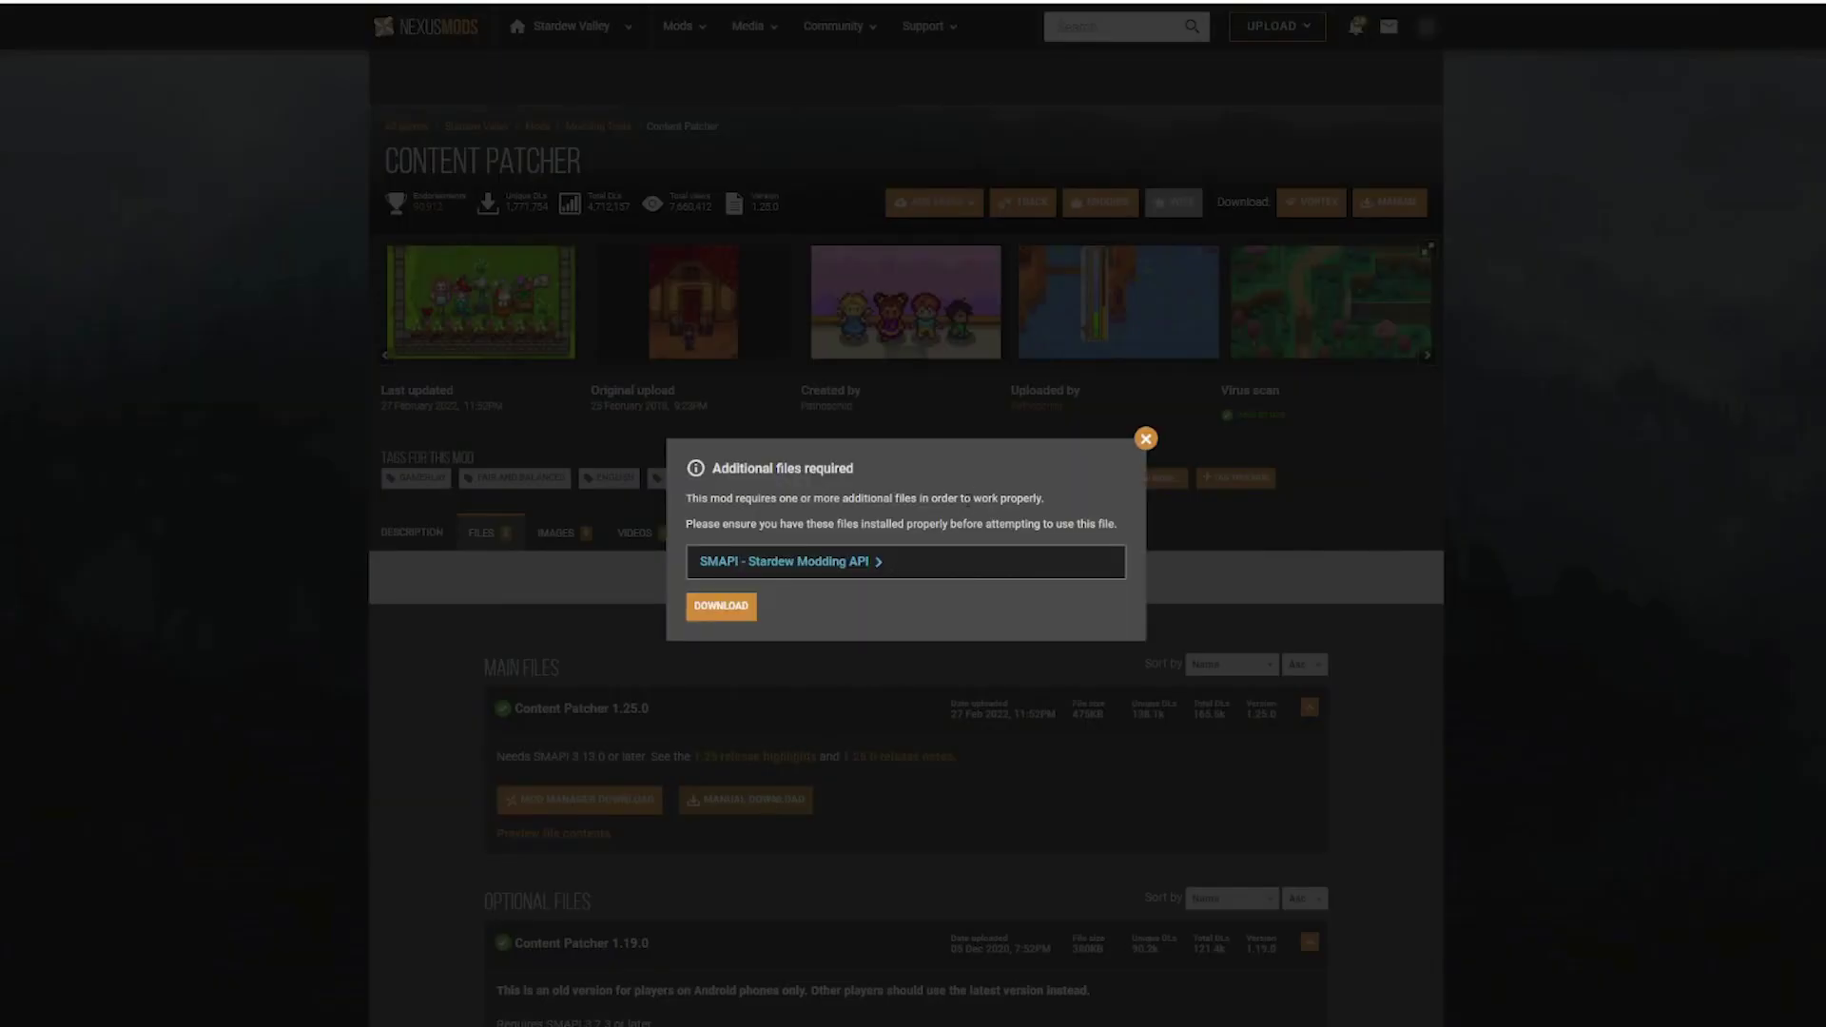
left_click(732, 609)
left_click(1007, 747)
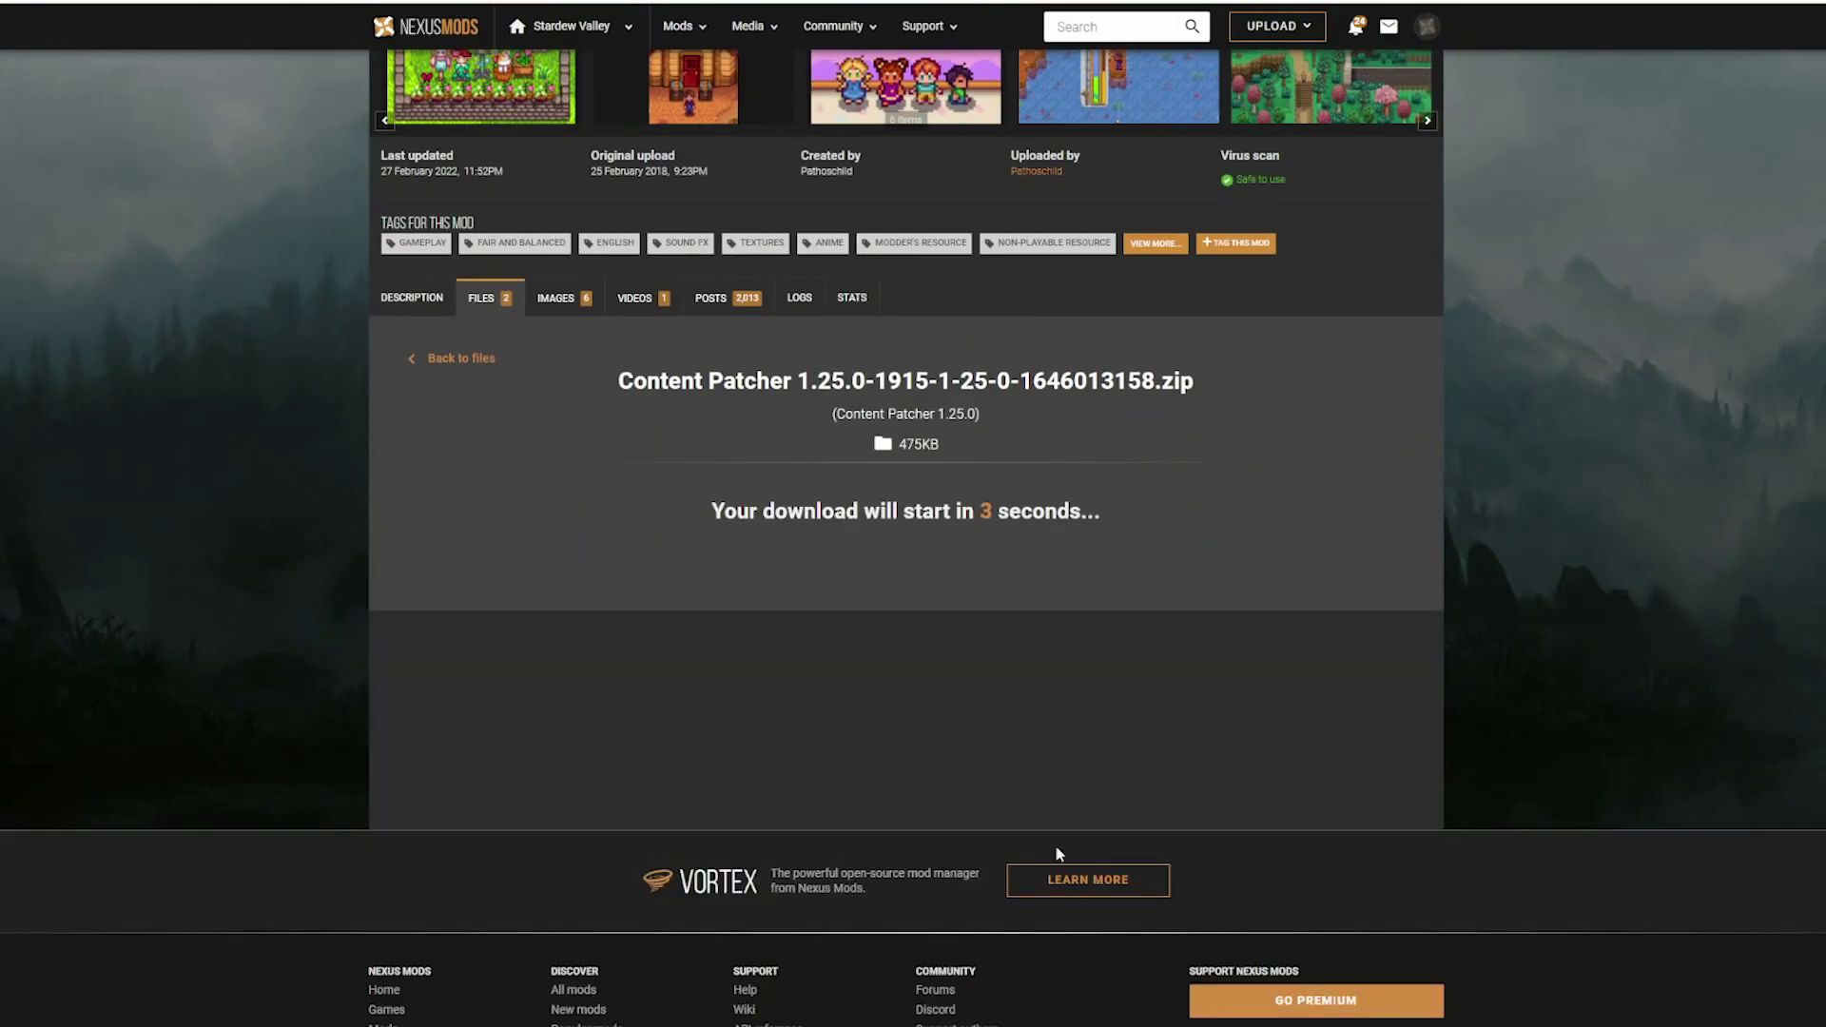
scroll(1054, 843, "up", 1)
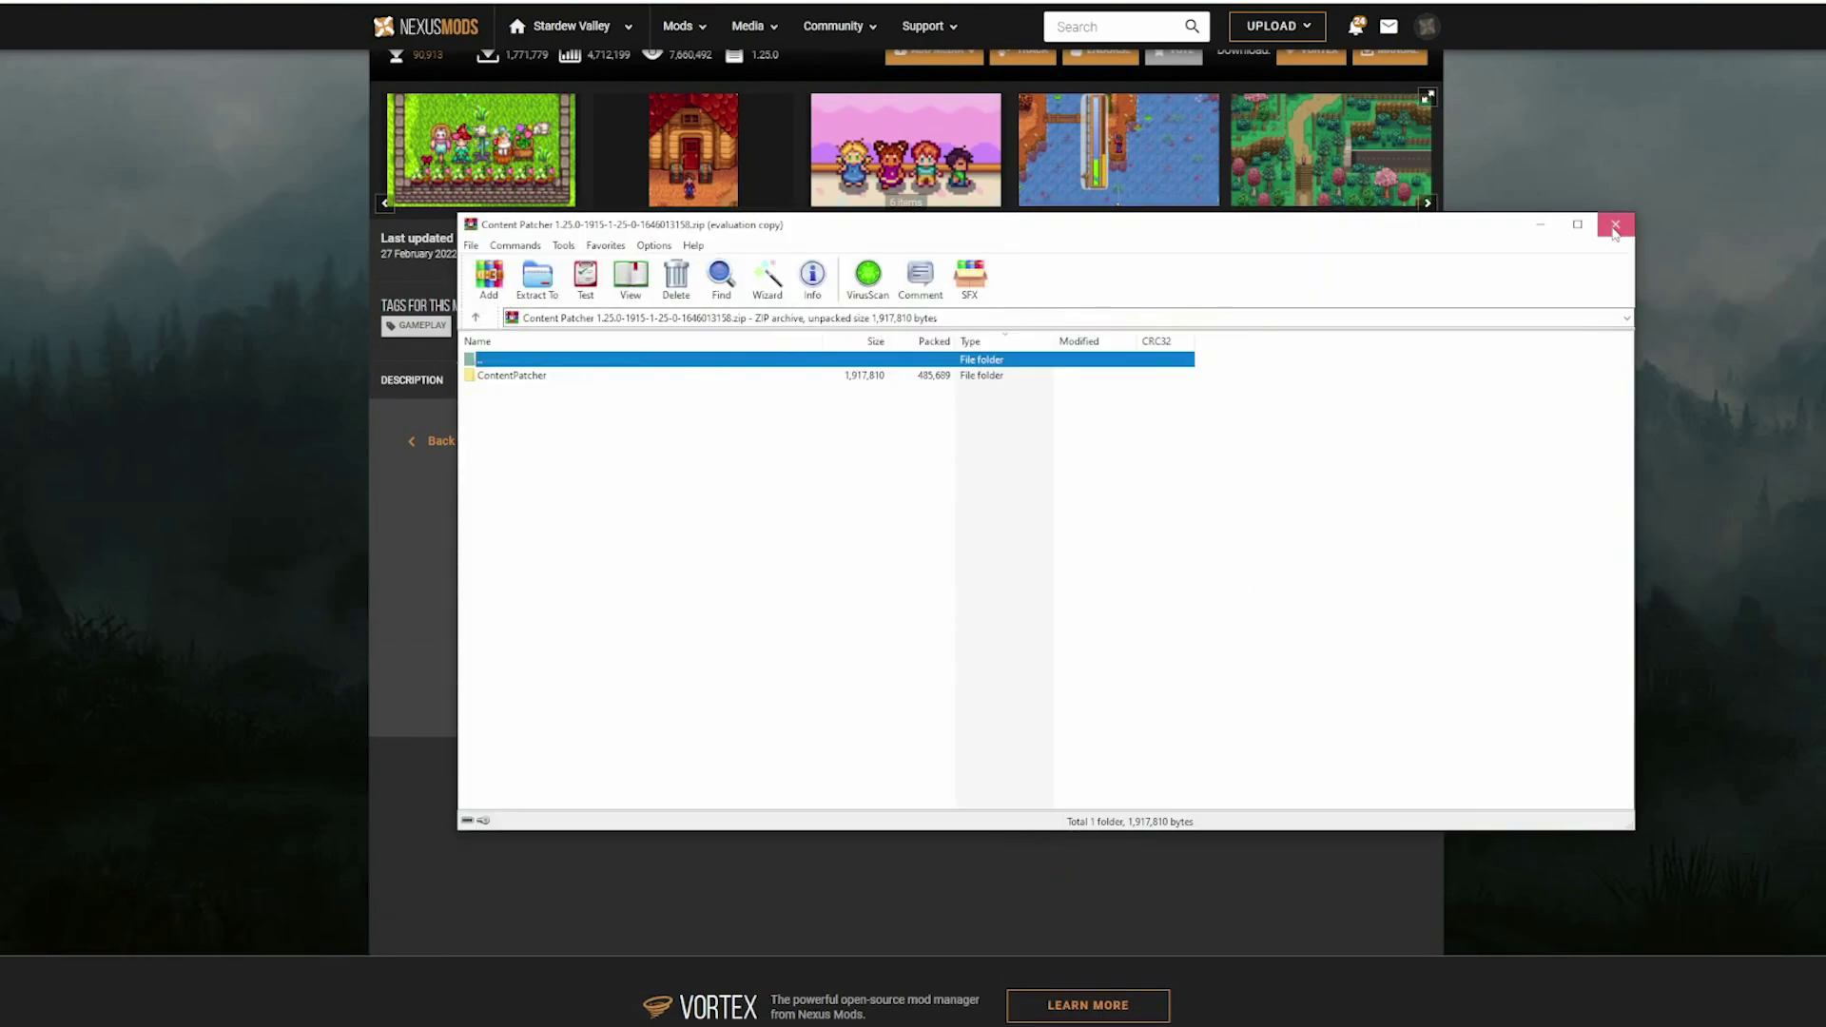
left_click(1621, 221)
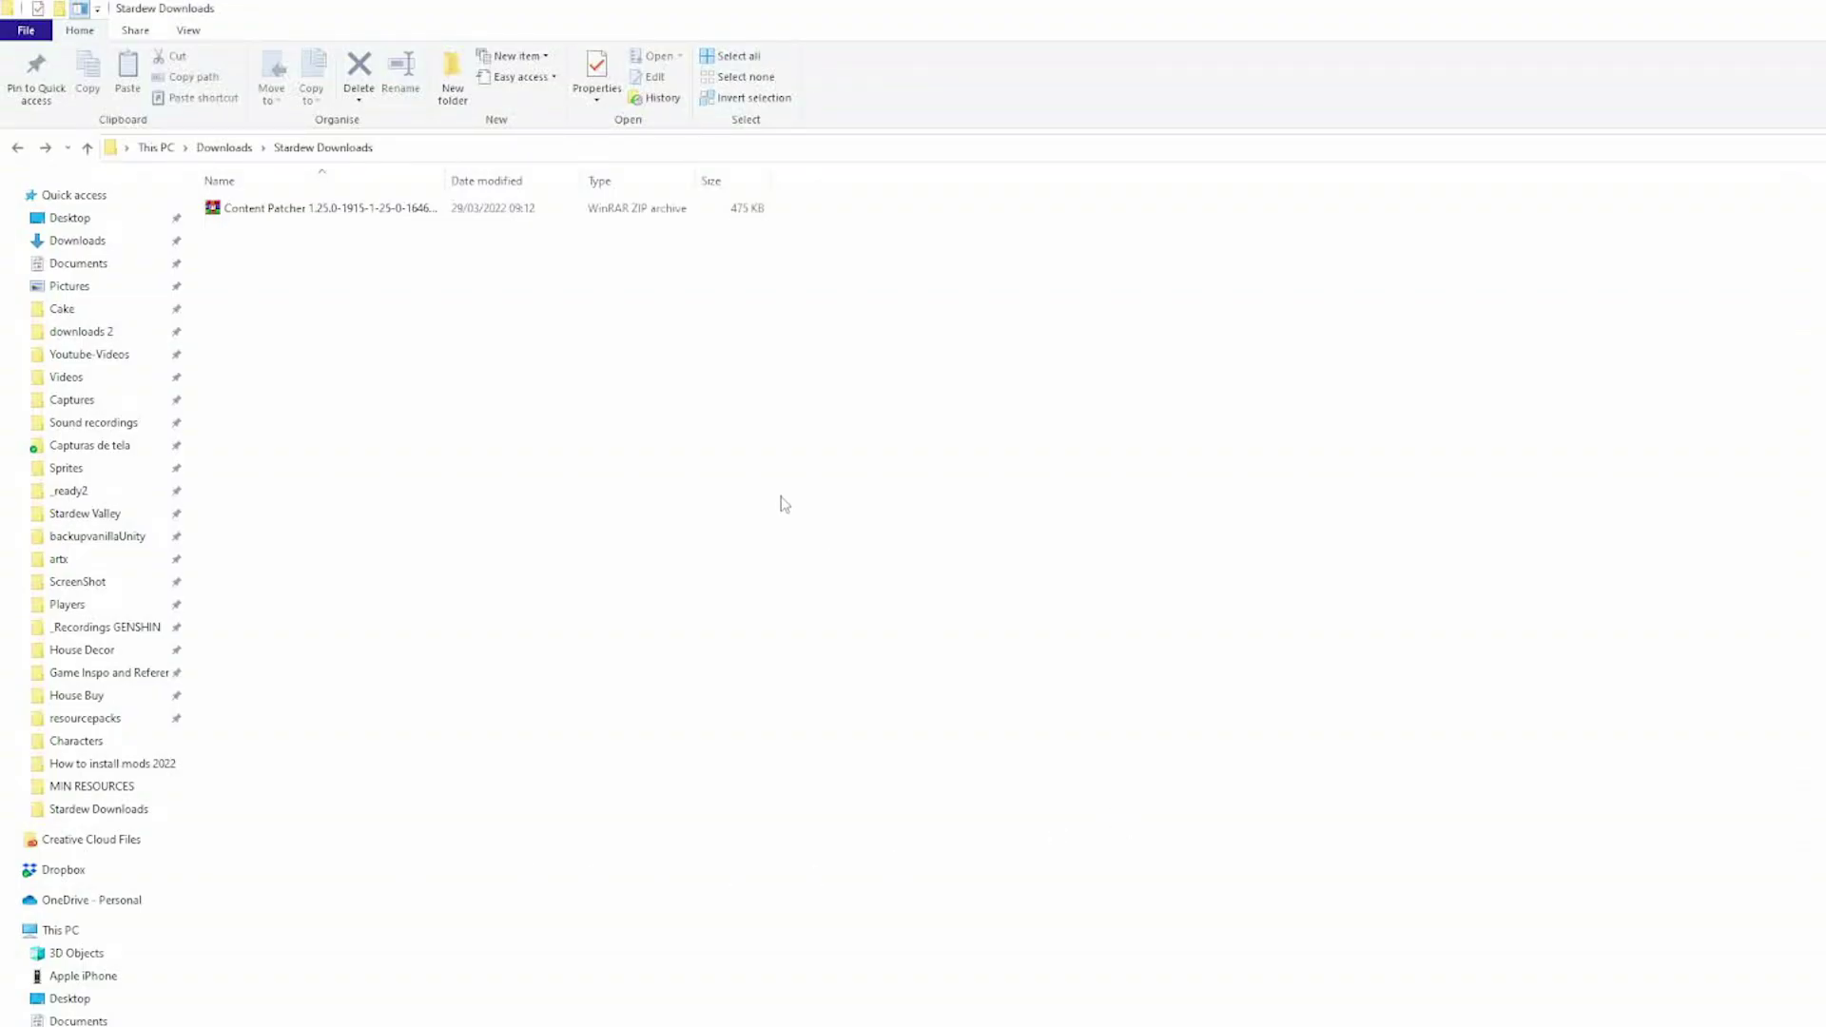
Extract the Content Patcher ZIP into its own folder.
left_click(422, 215)
right_click(422, 215)
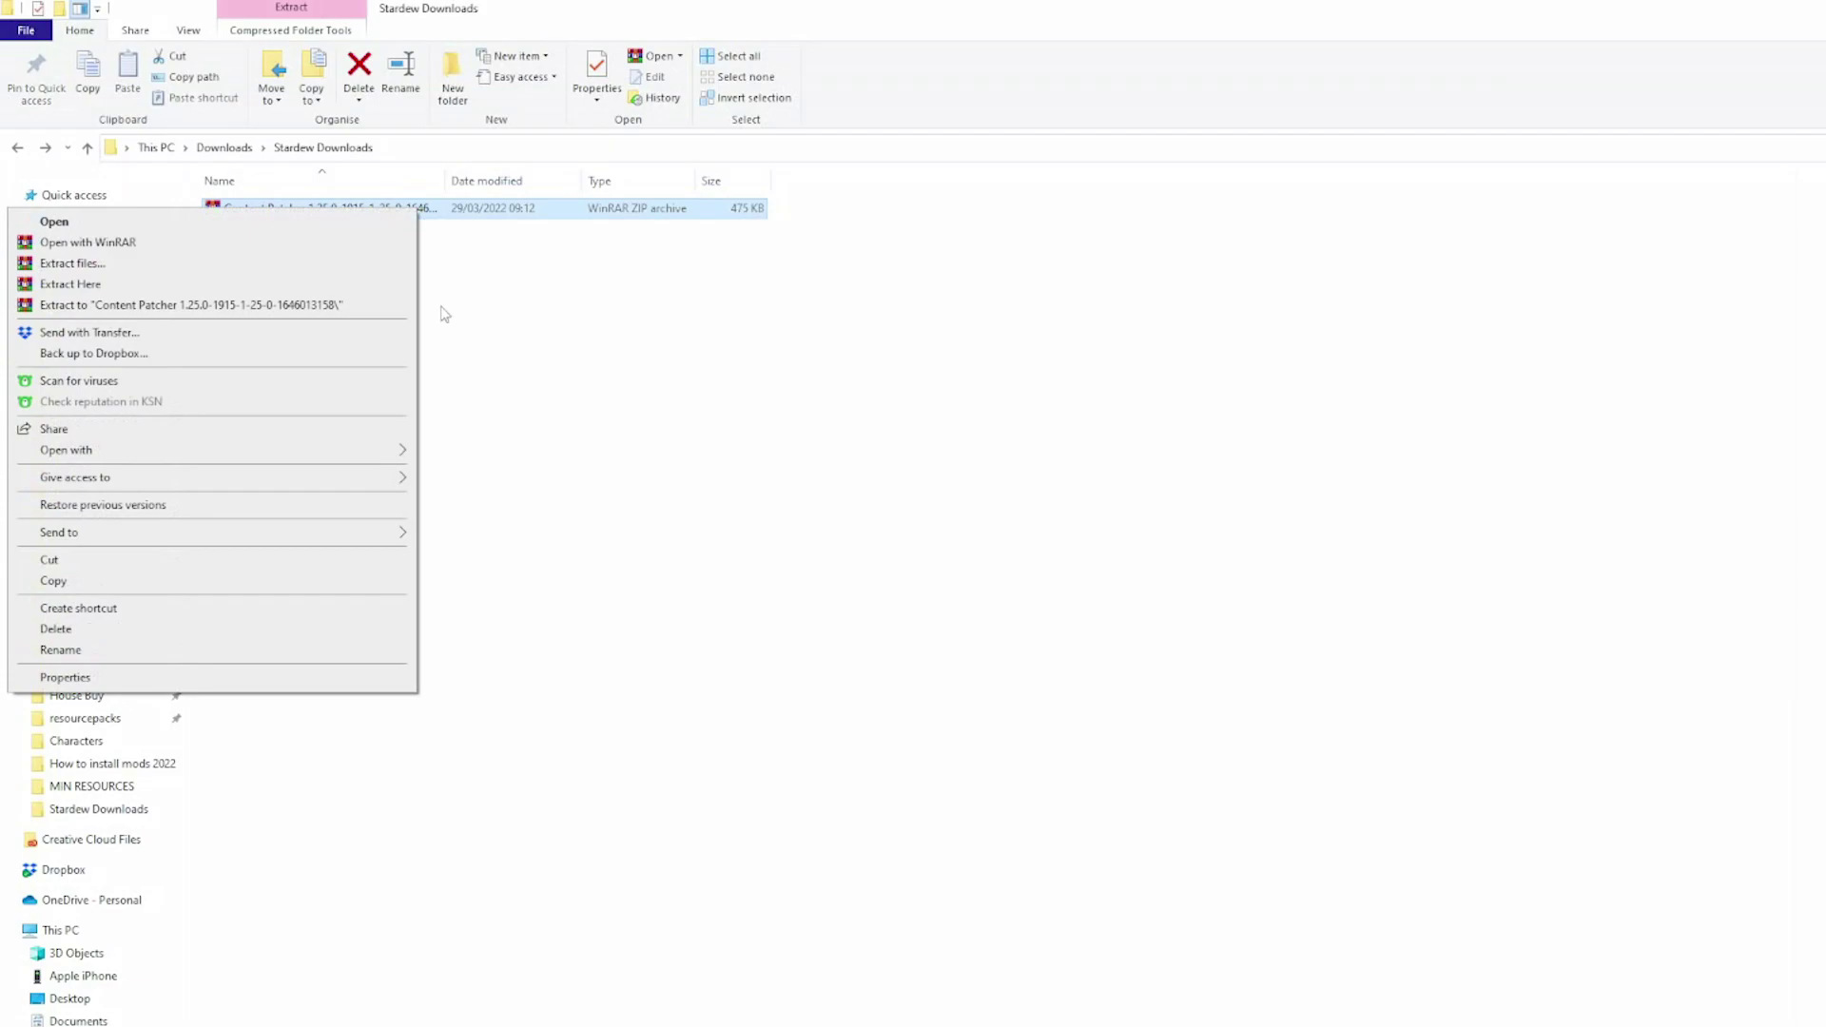
left_click(333, 313)
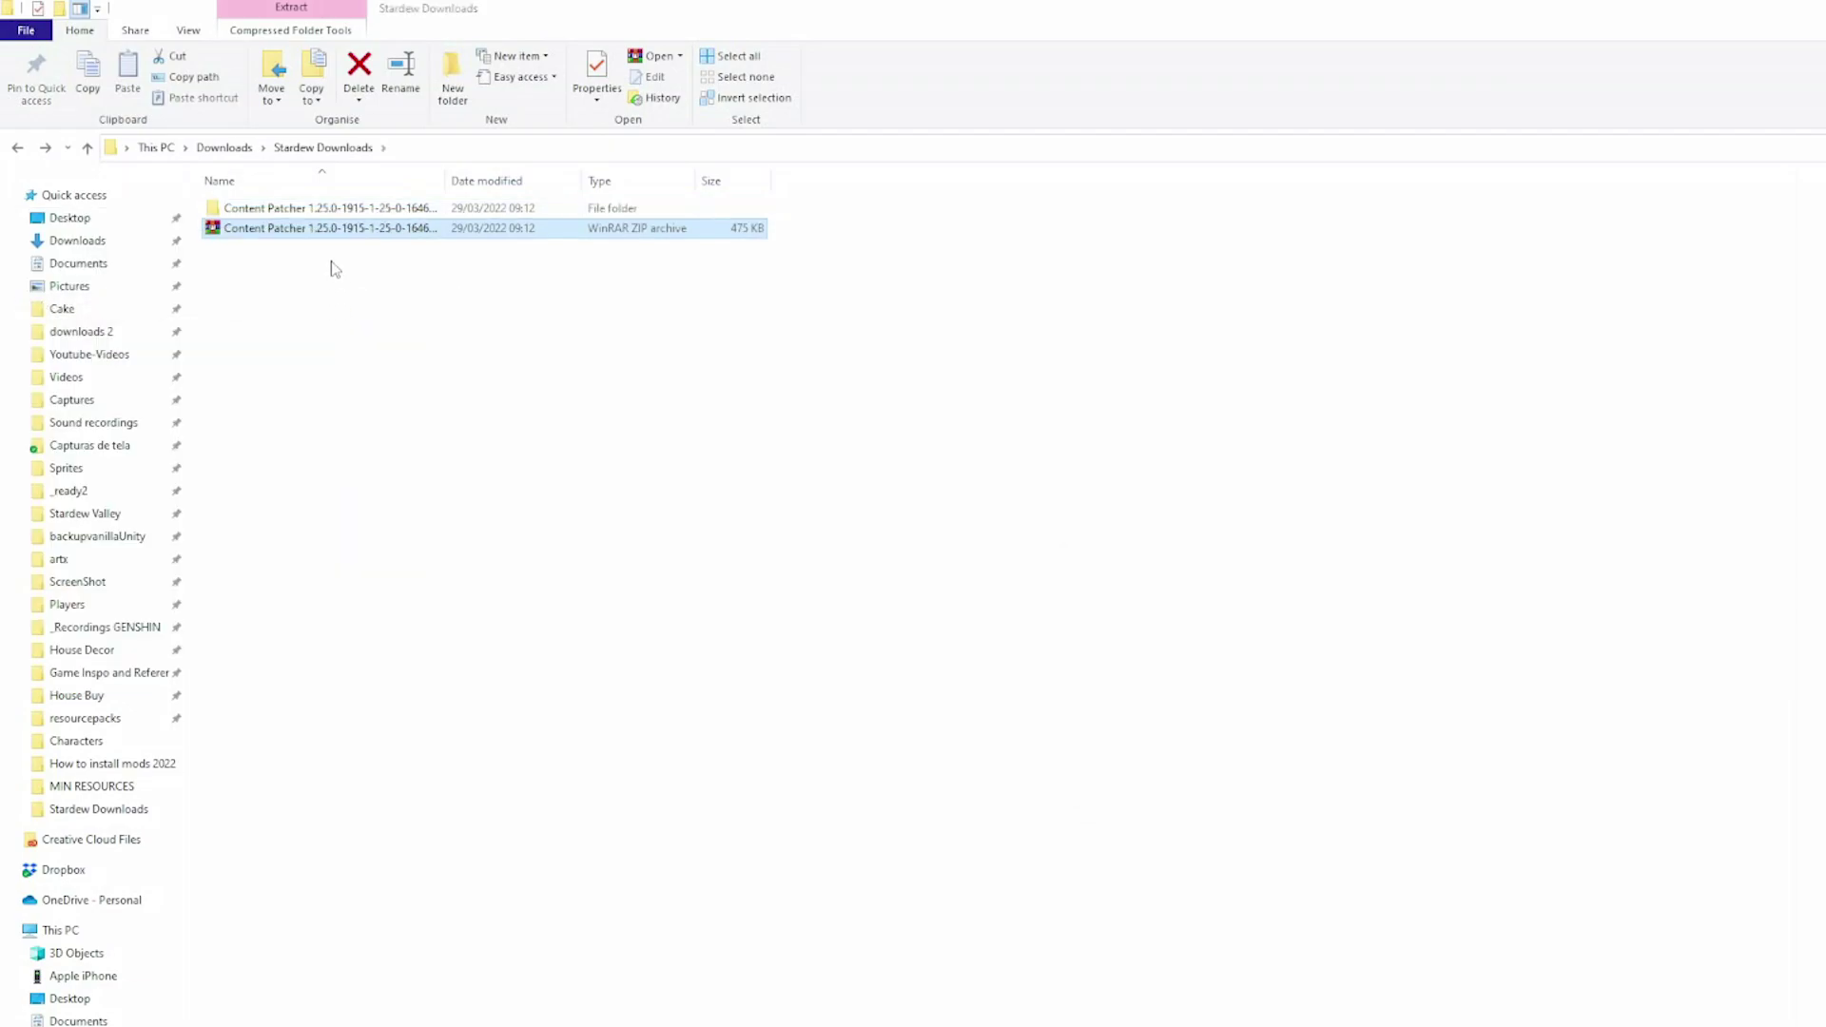
Move the extracted Content Patcher folder into Stardew Valley's Mods folder.
left_click(330, 211)
right_click(330, 211)
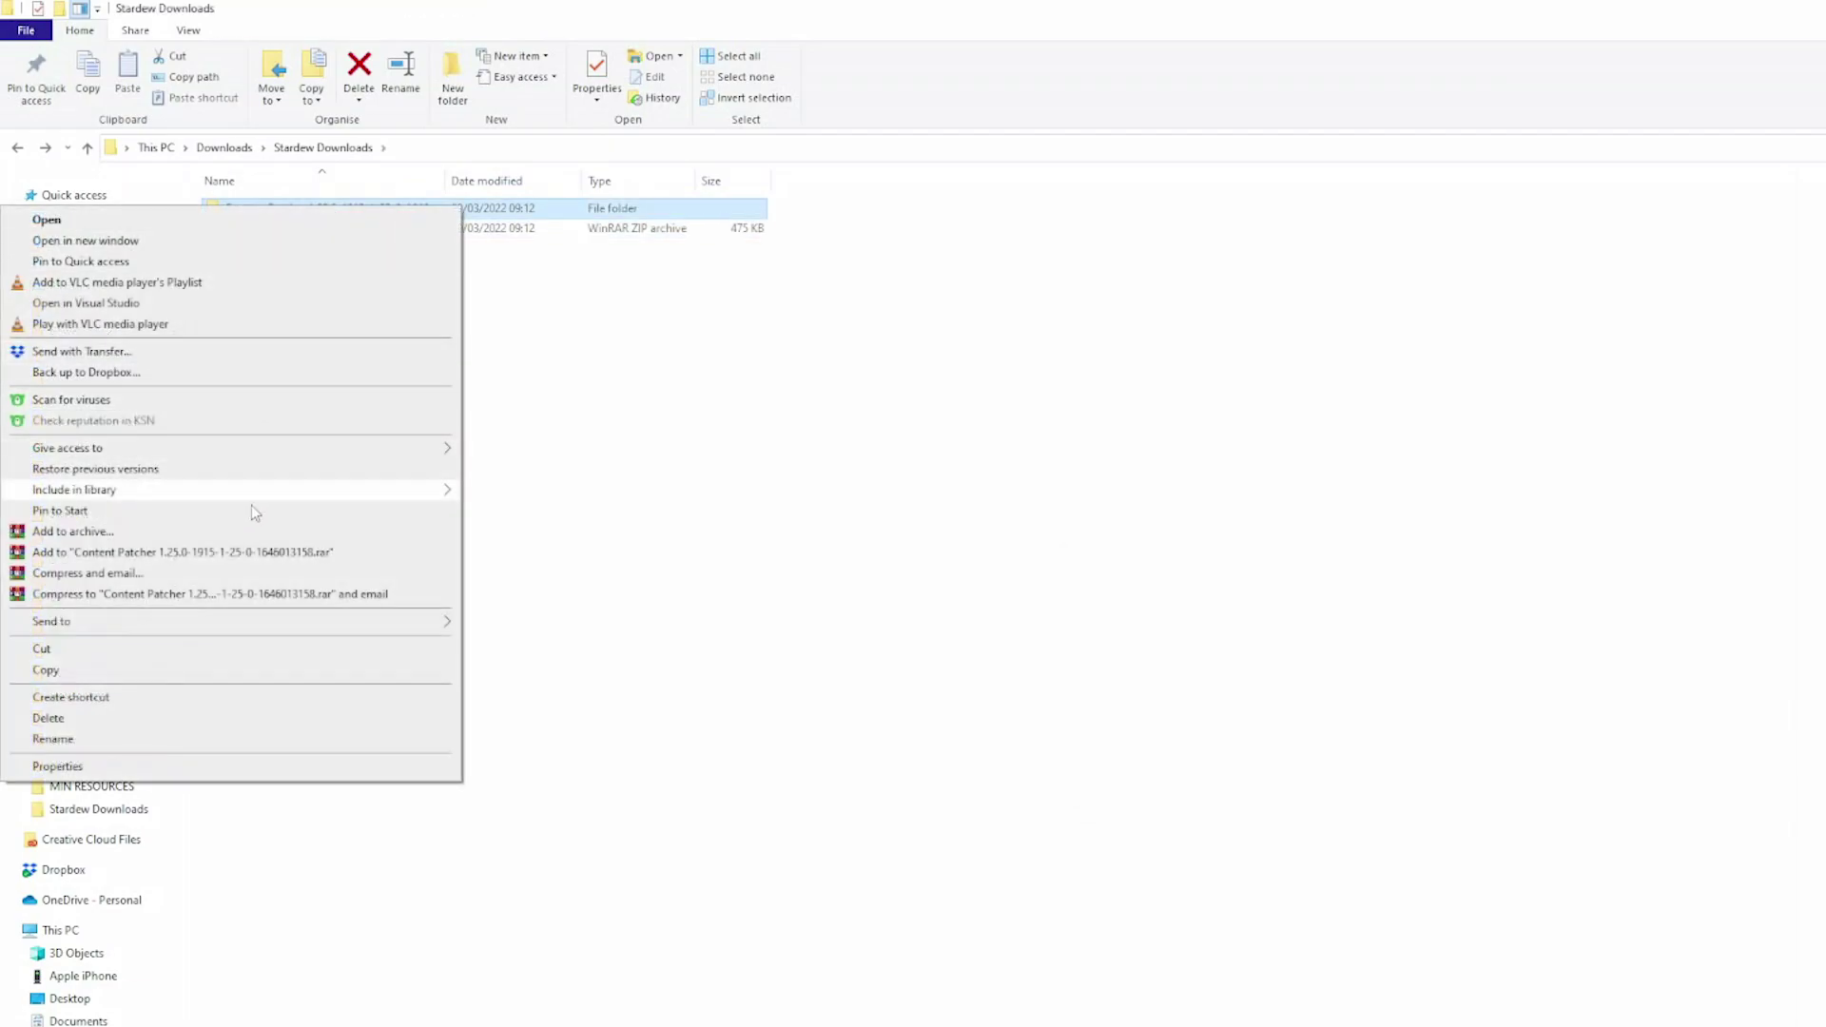
left_click(236, 653)
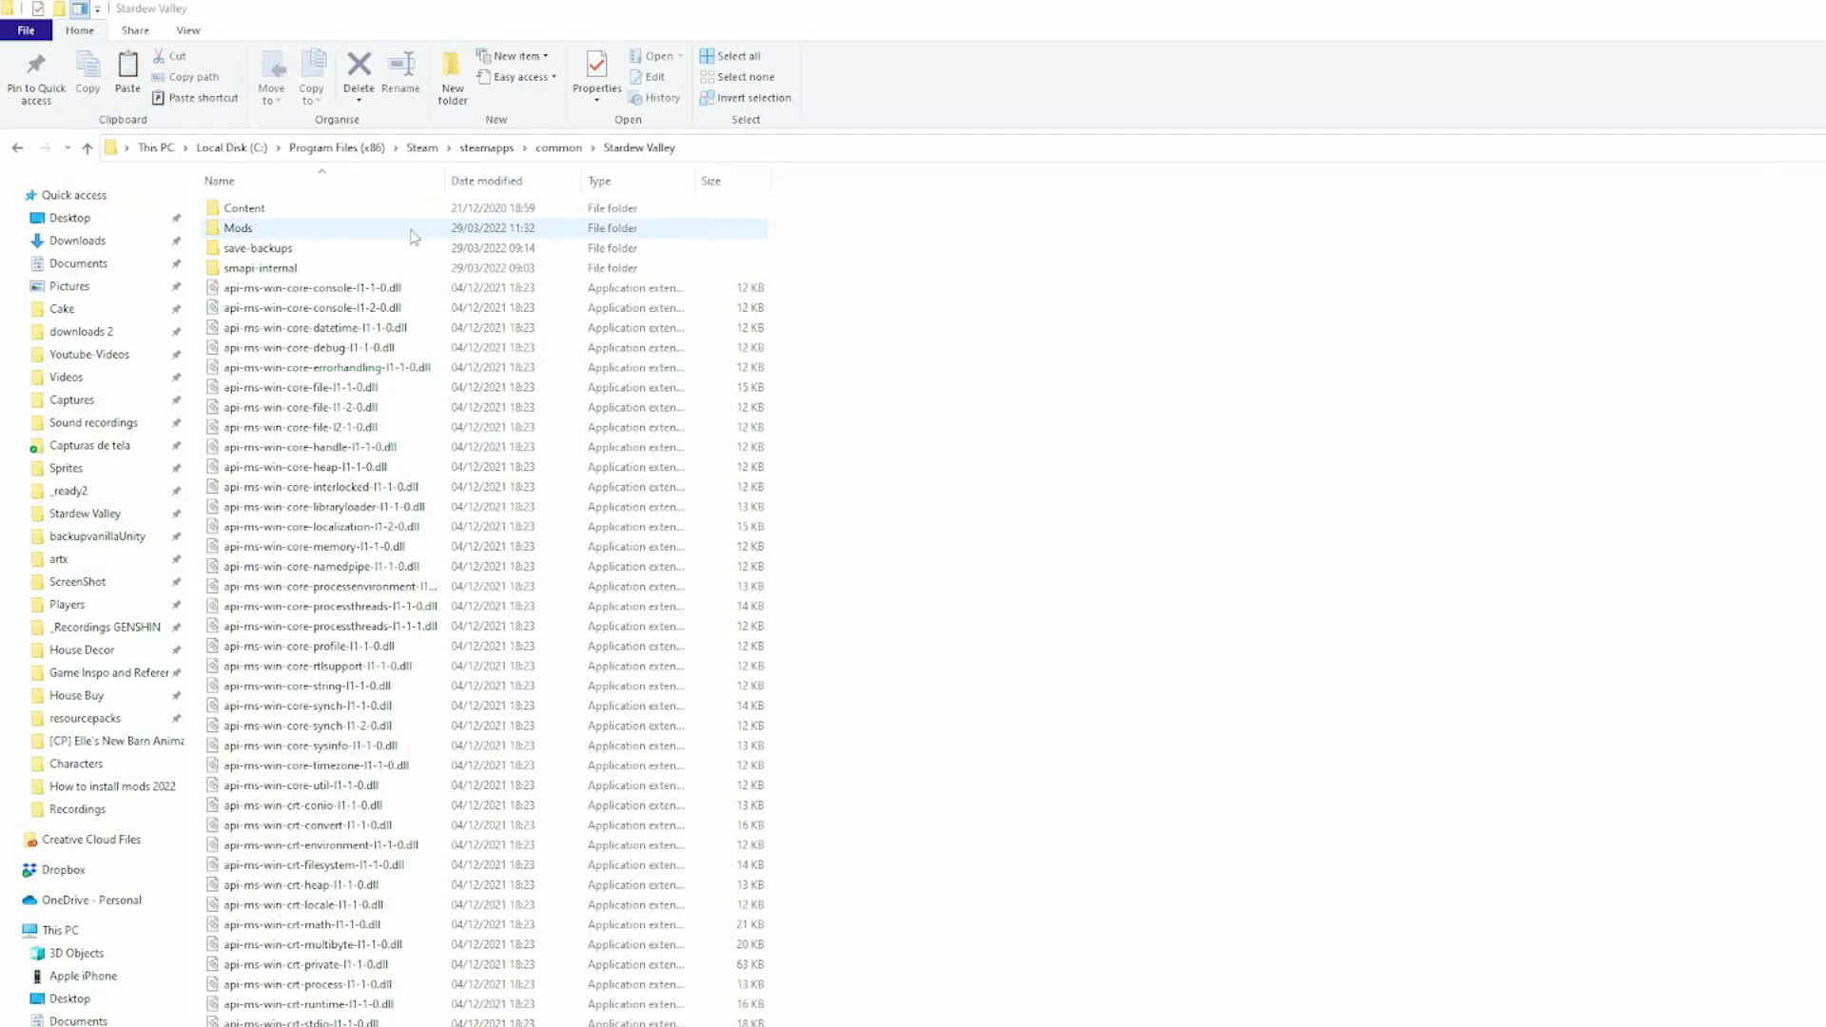
double_click(414, 236)
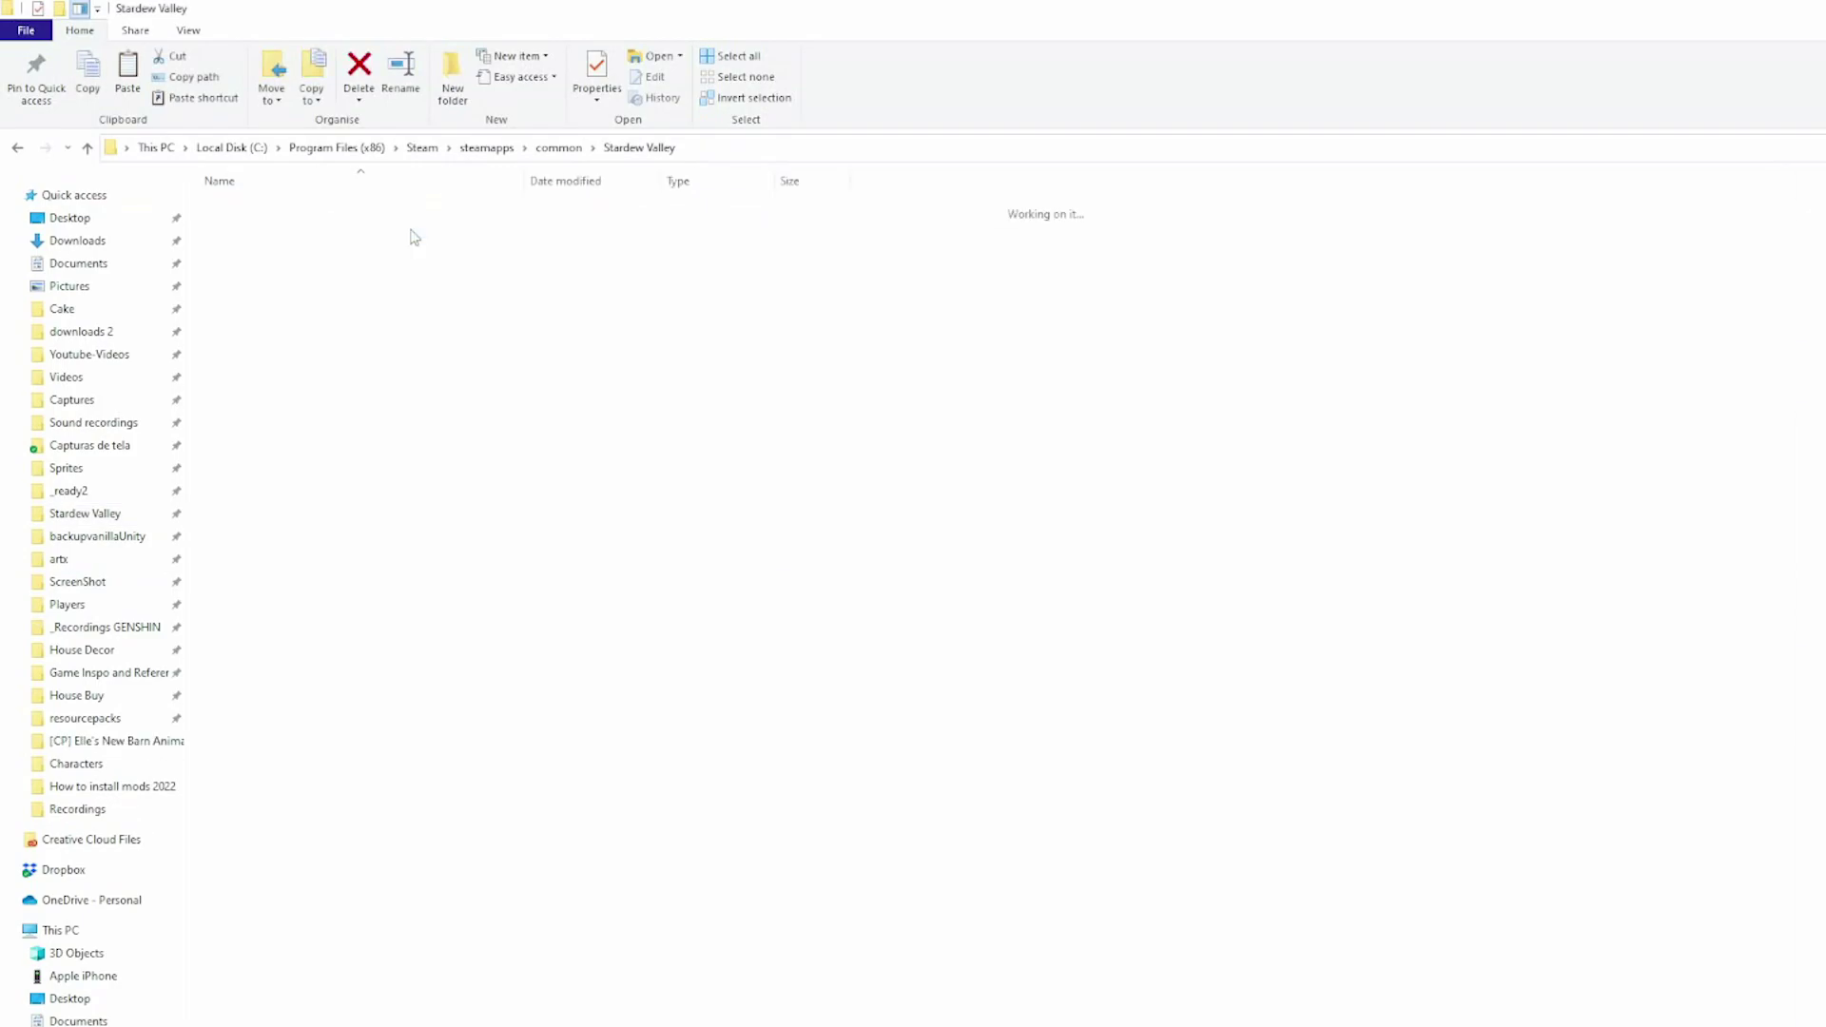
right_click(414, 333)
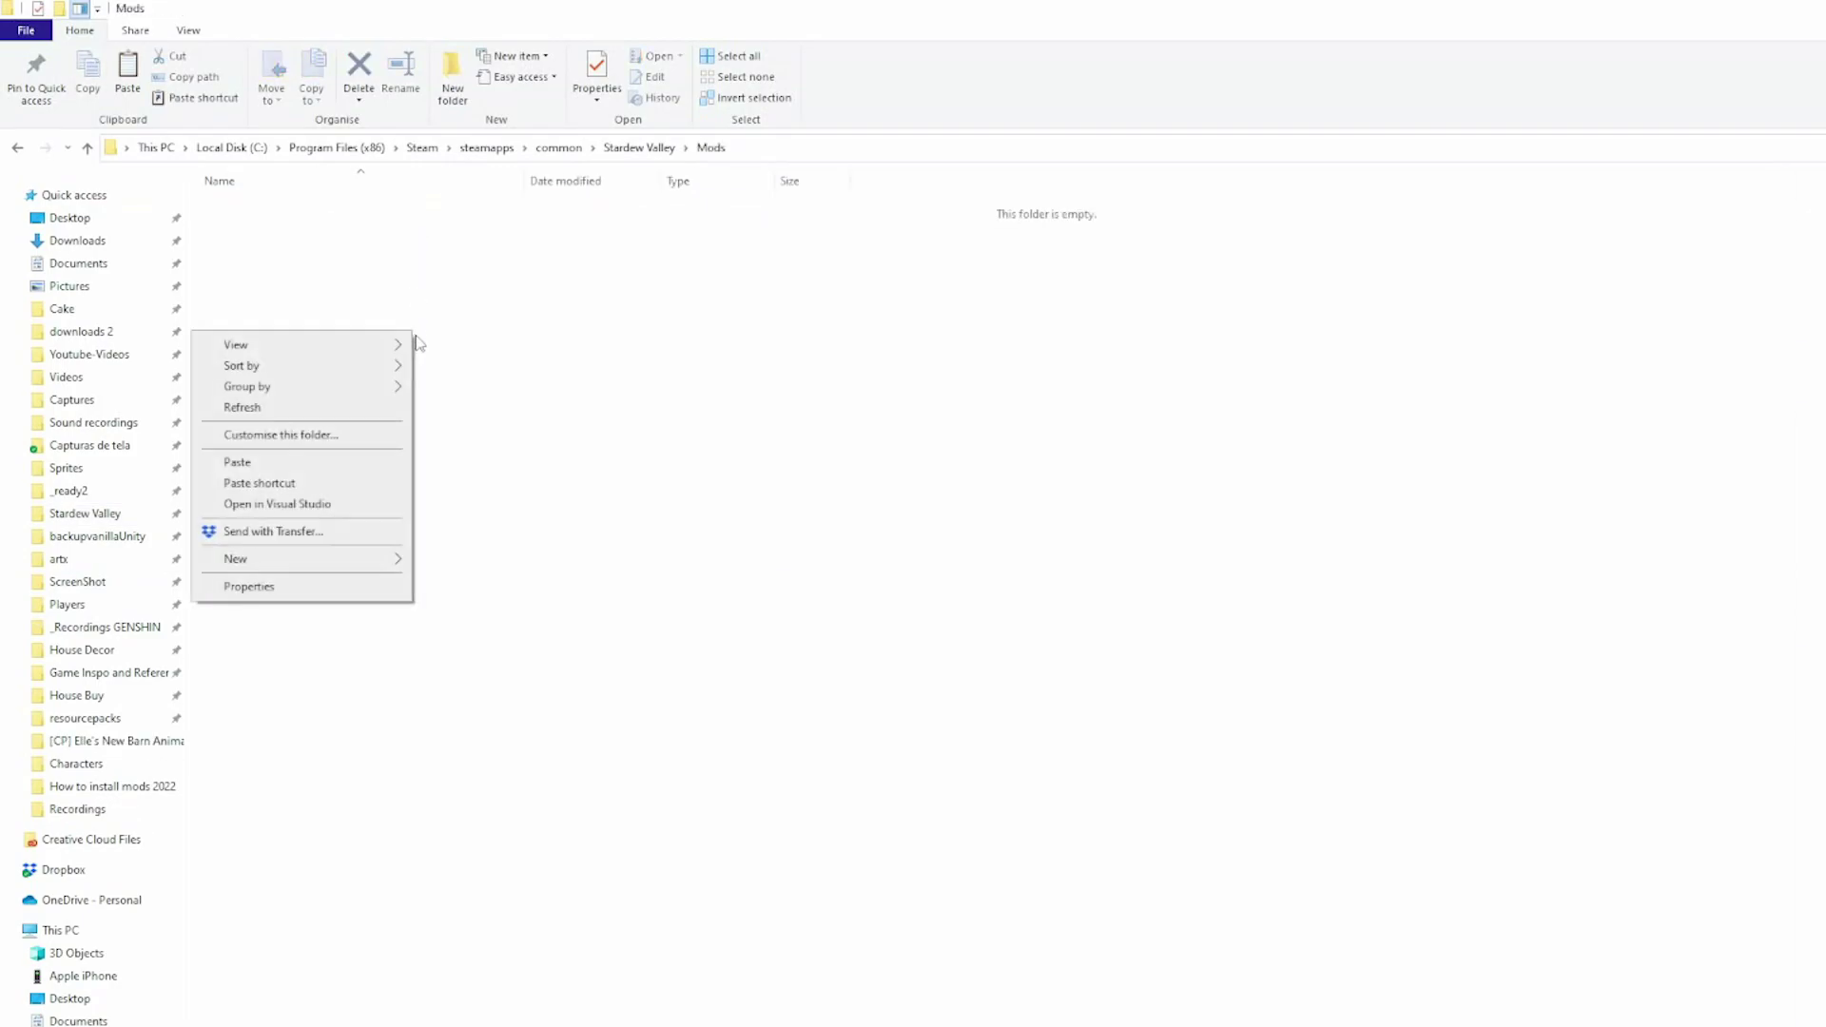
left_click(357, 464)
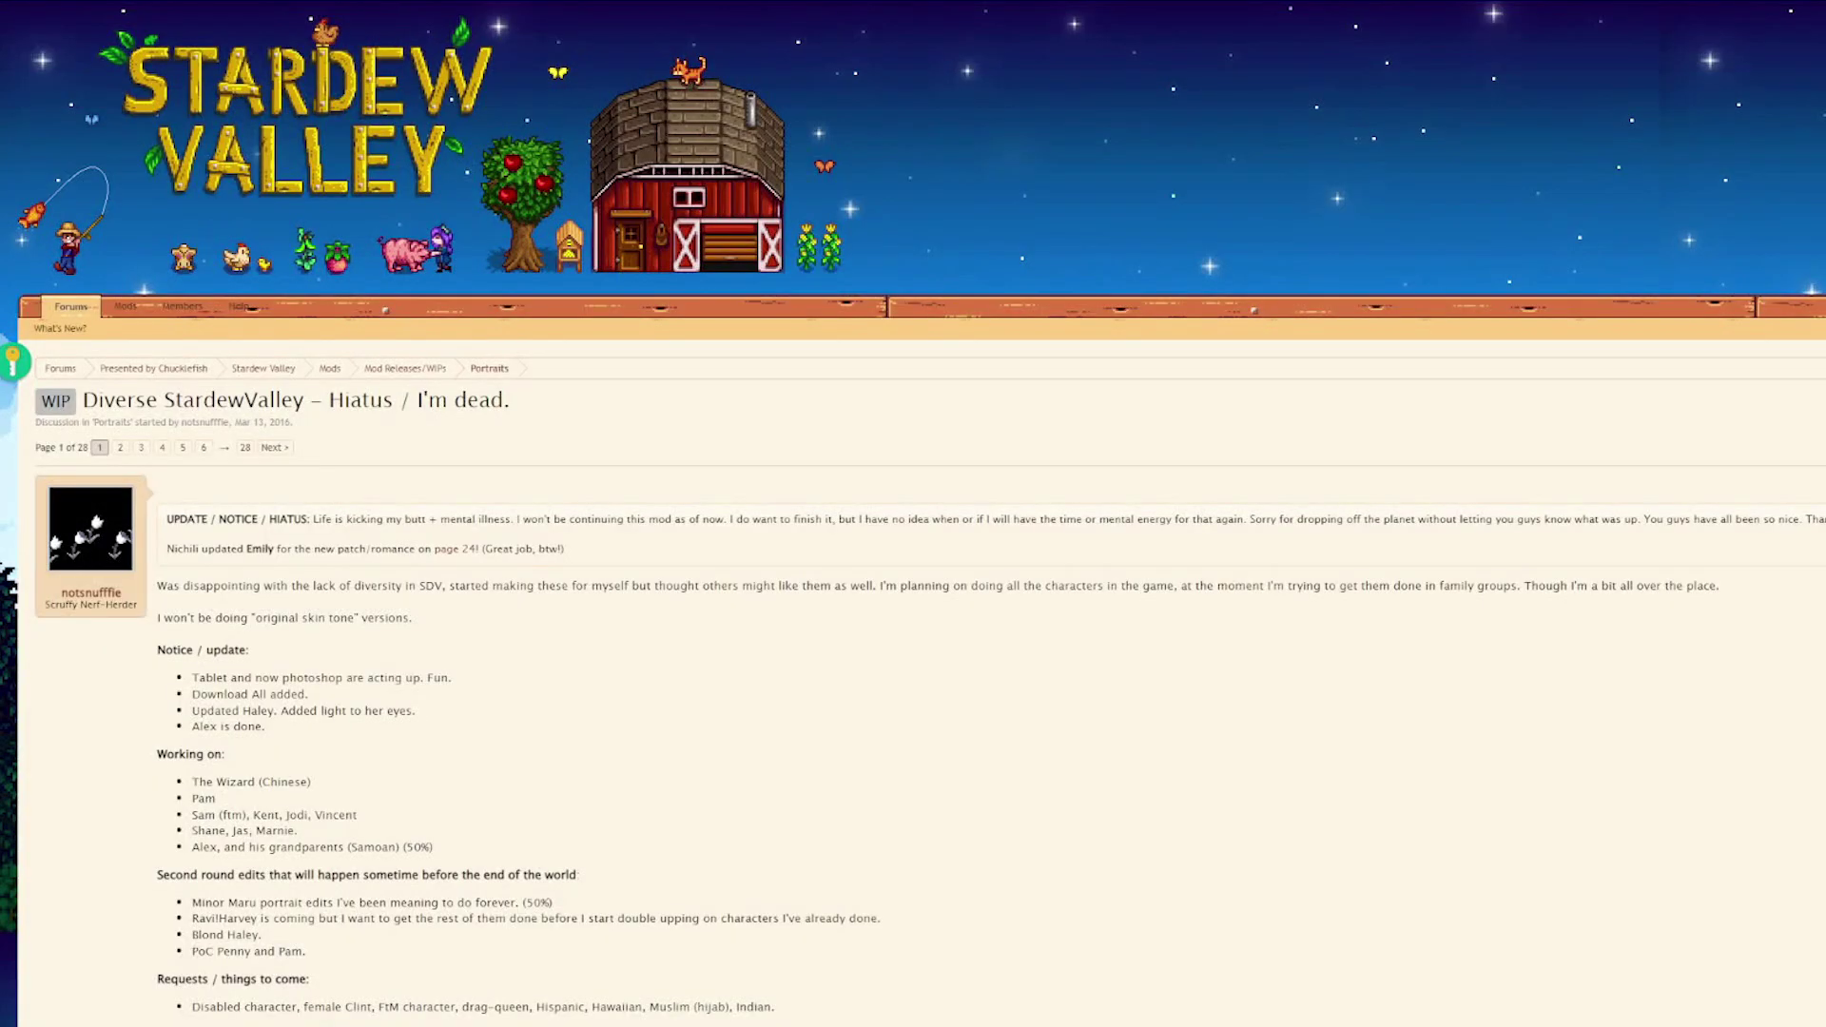
Scroll through the Content Patcher Overview and install steps on ModDrop.
scroll(913, 513, "down", 4)
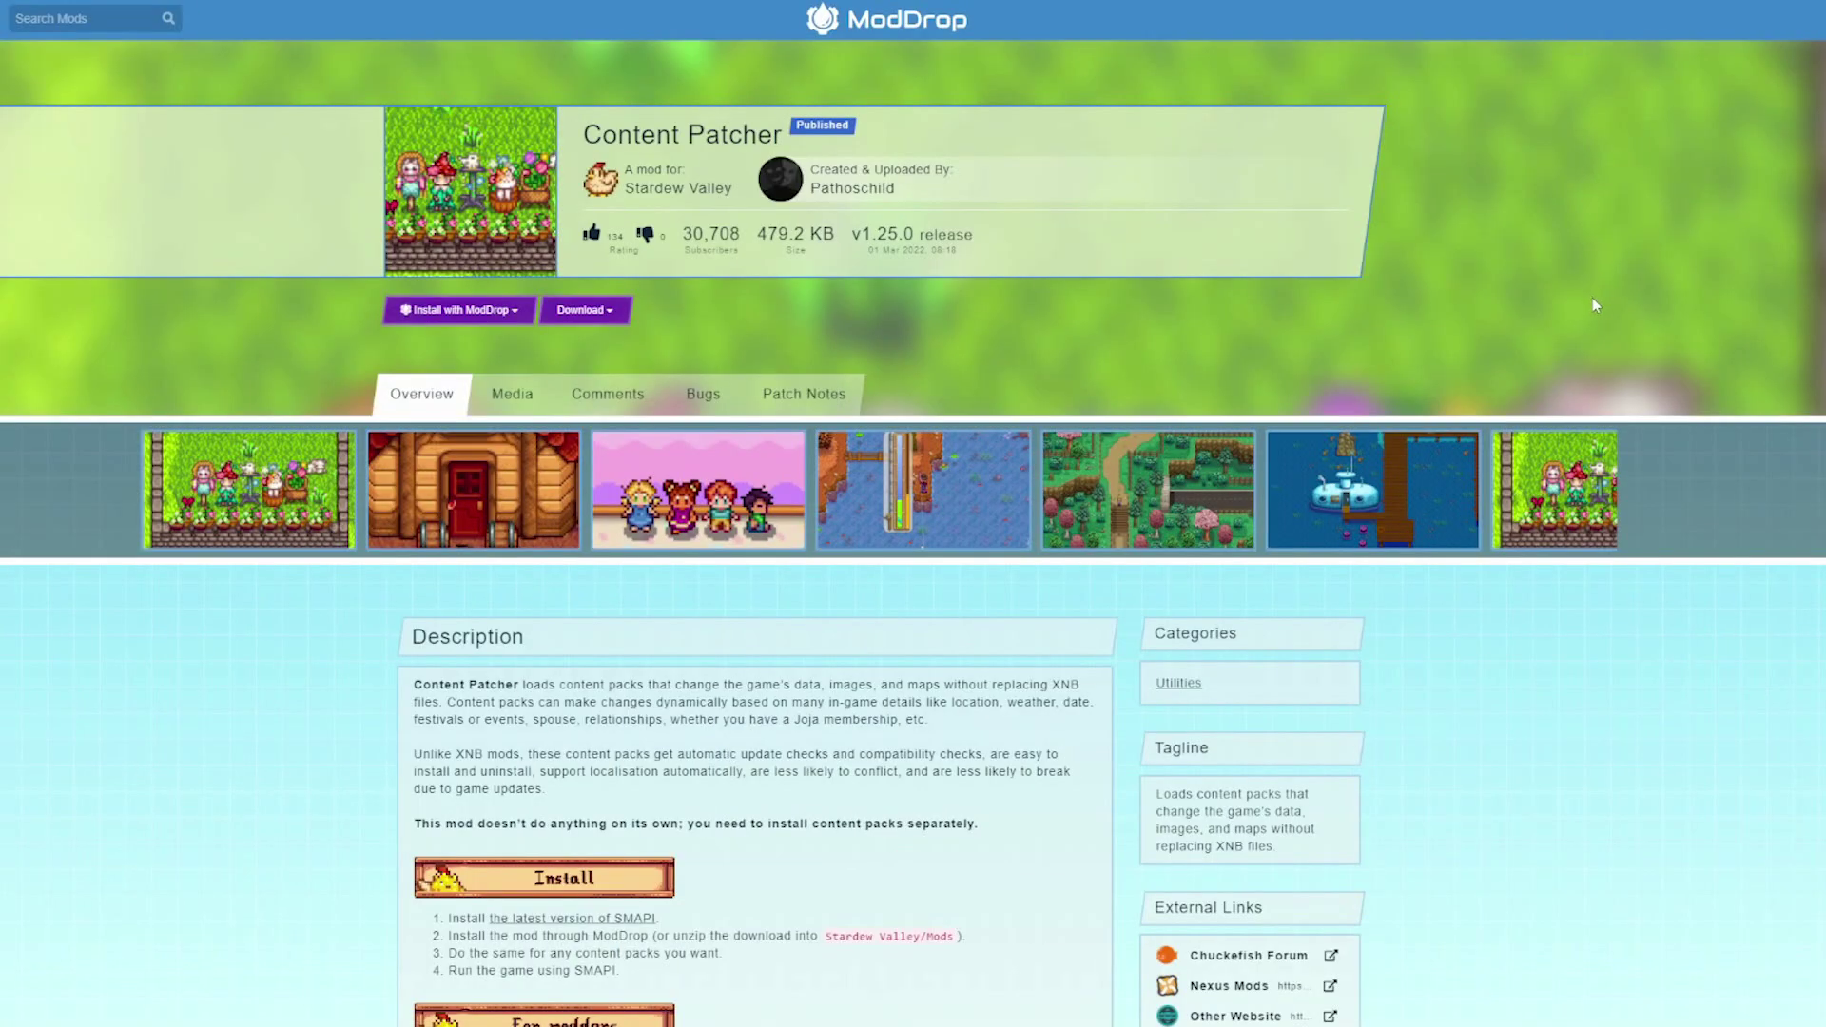
scroll(1594, 303, "down", 3)
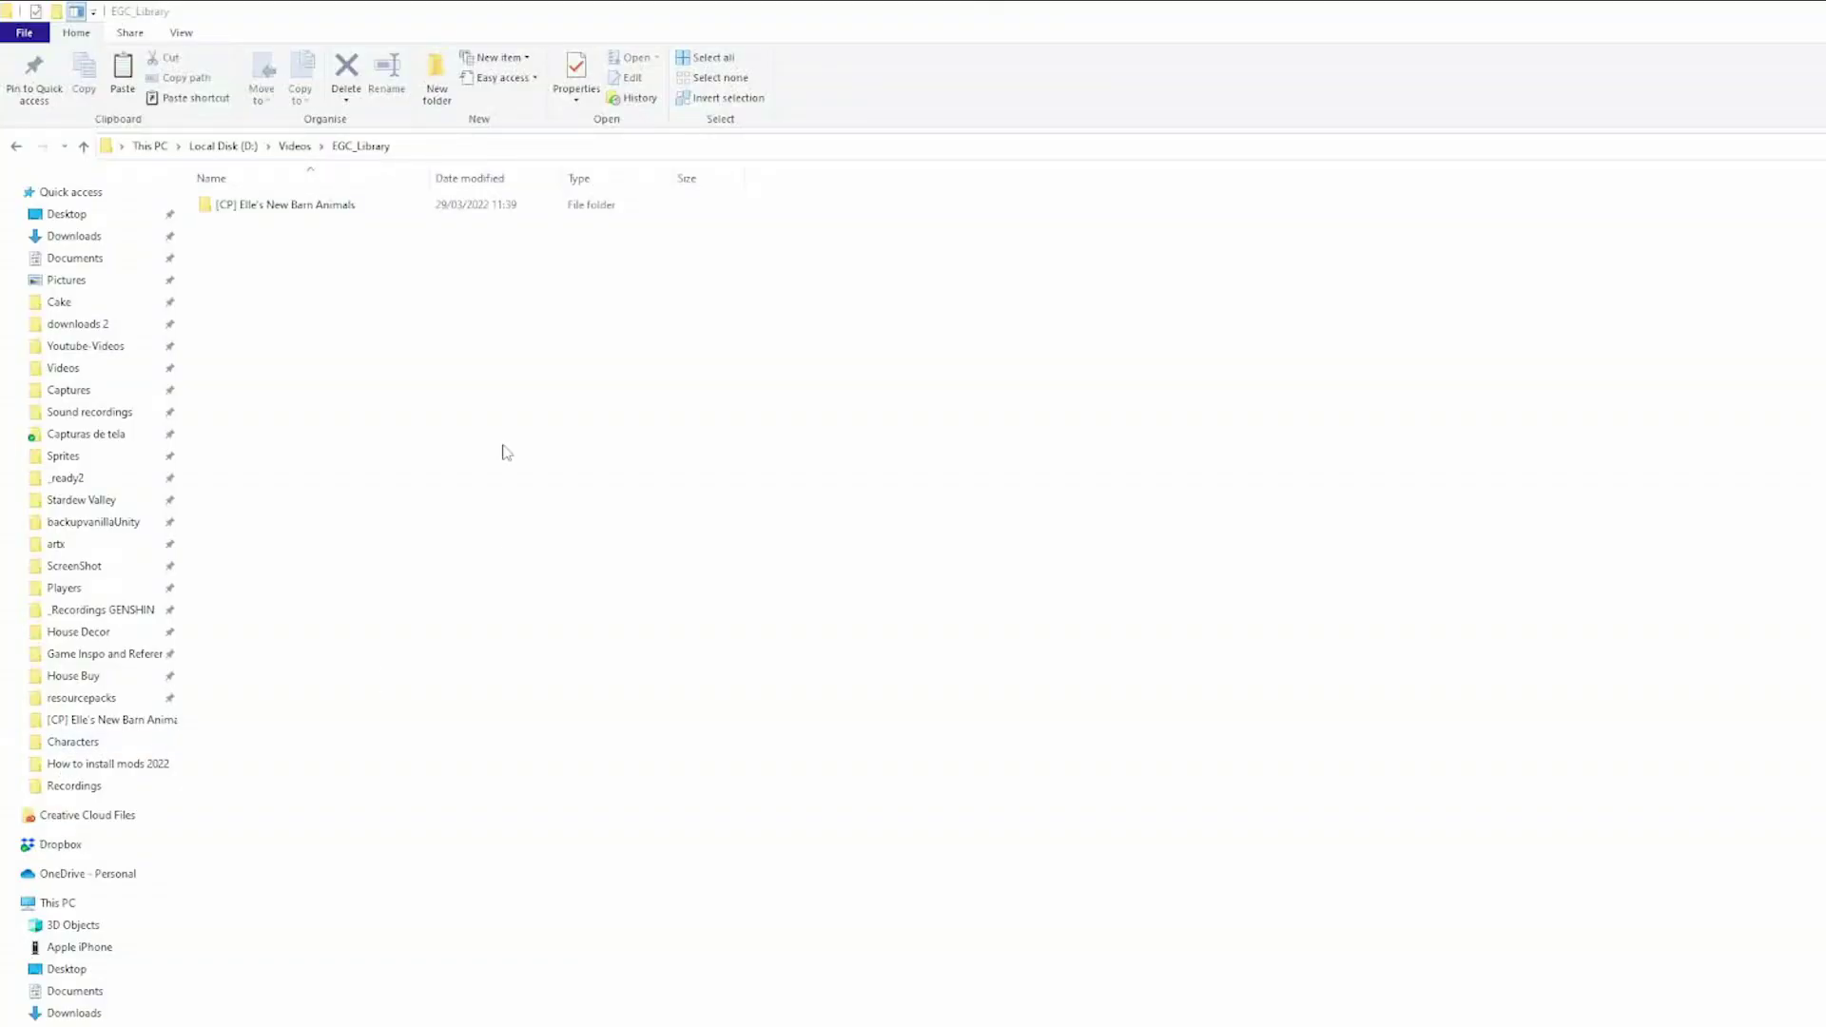
Move [CP] Elle's New Barn Animals from EGC_Library into Stardew Valley's Mods folder.
left_click(344, 210)
right_click(344, 209)
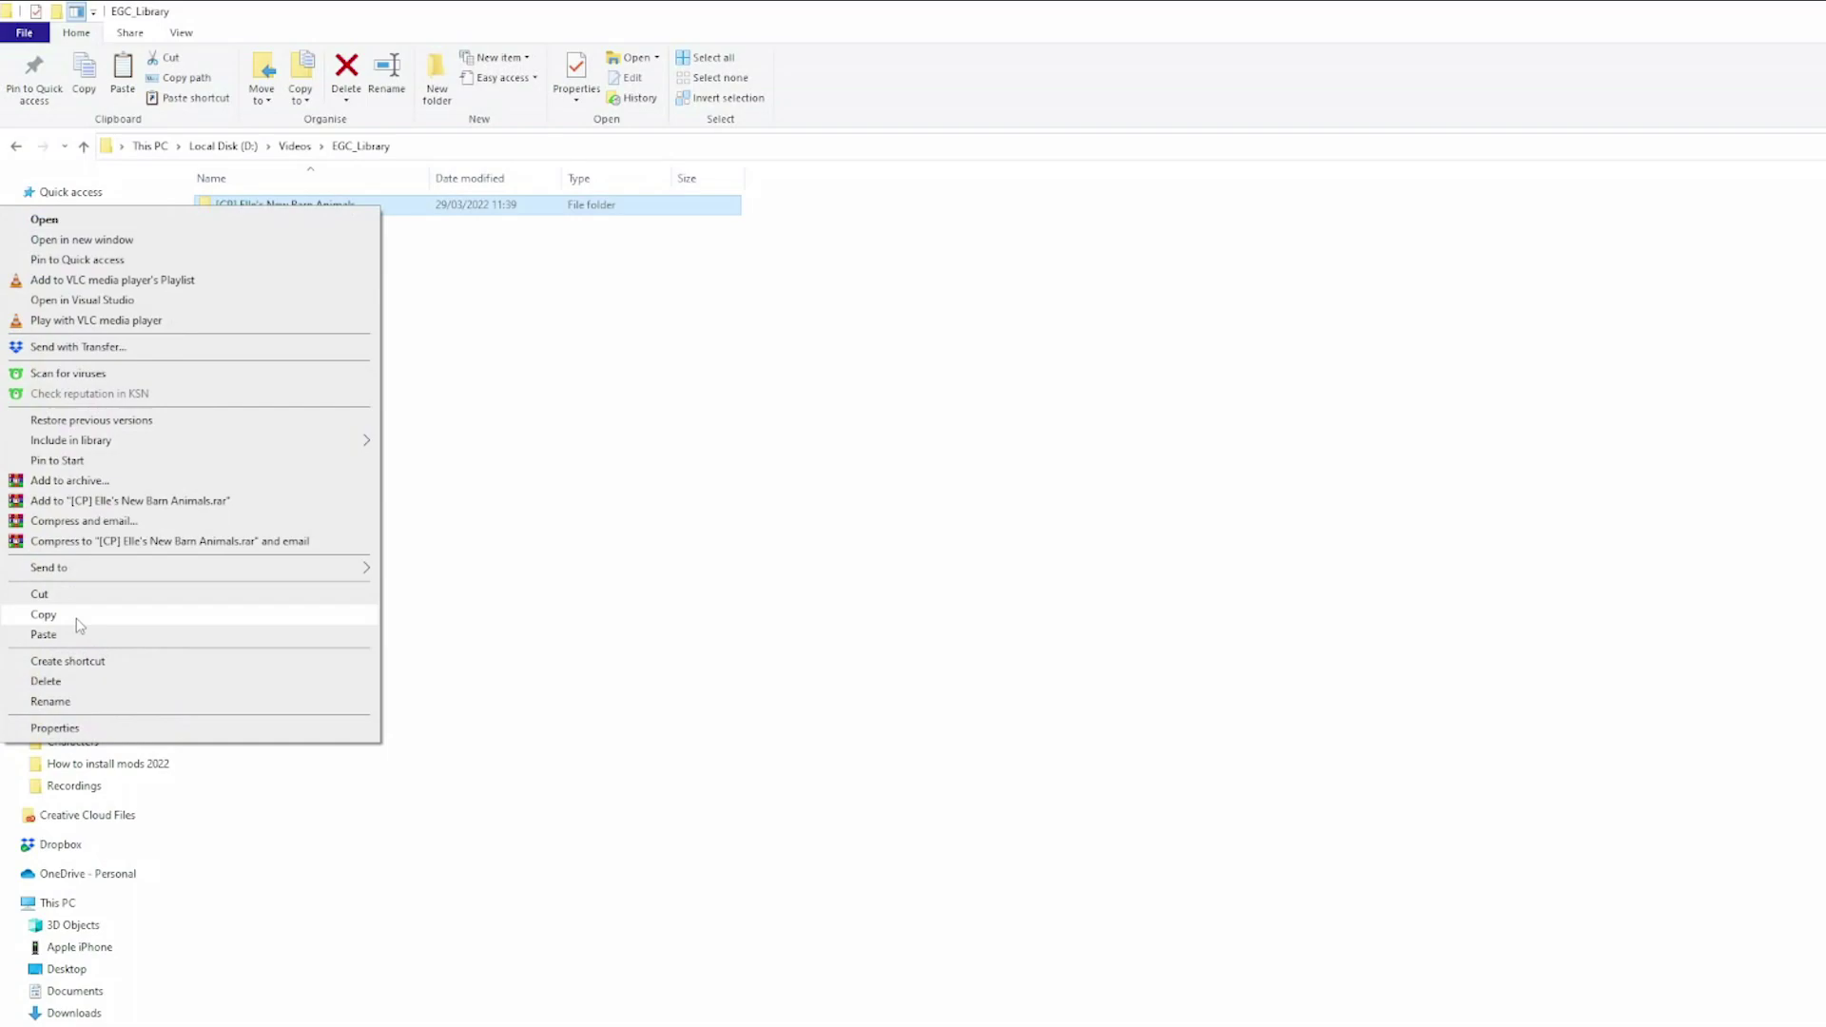
left_click(47, 596)
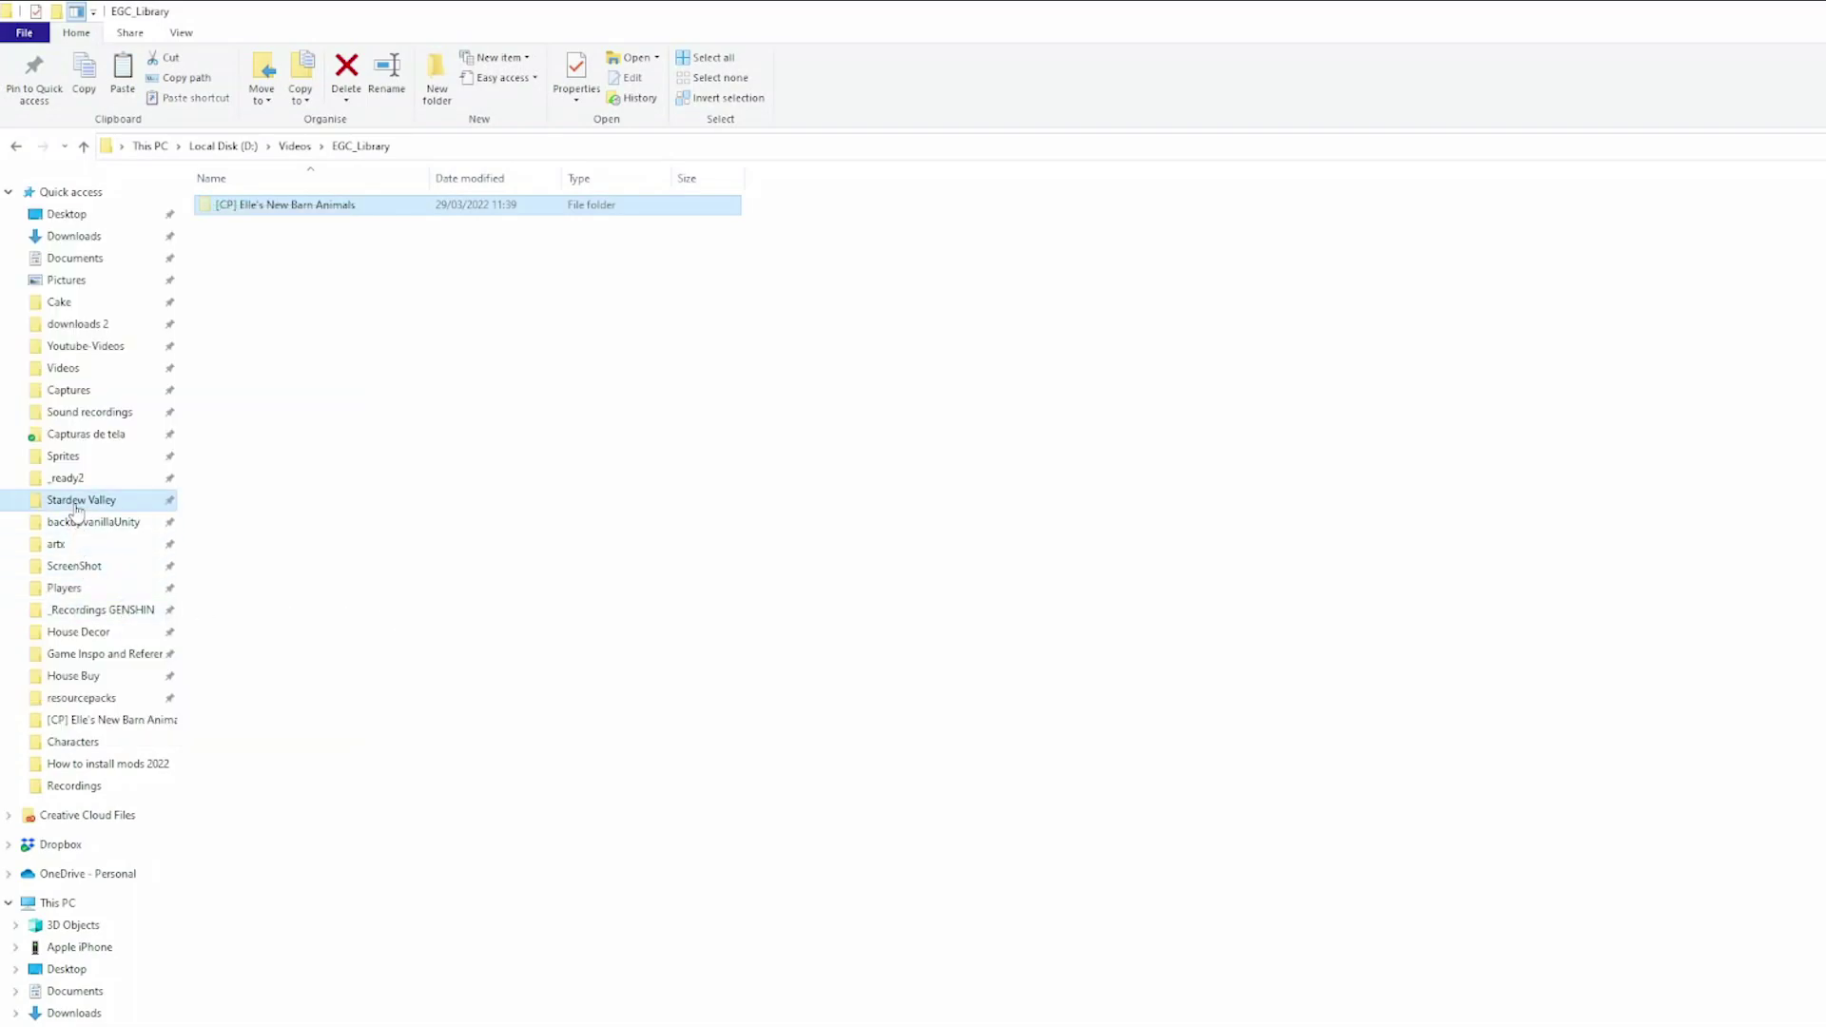
left_click(81, 499)
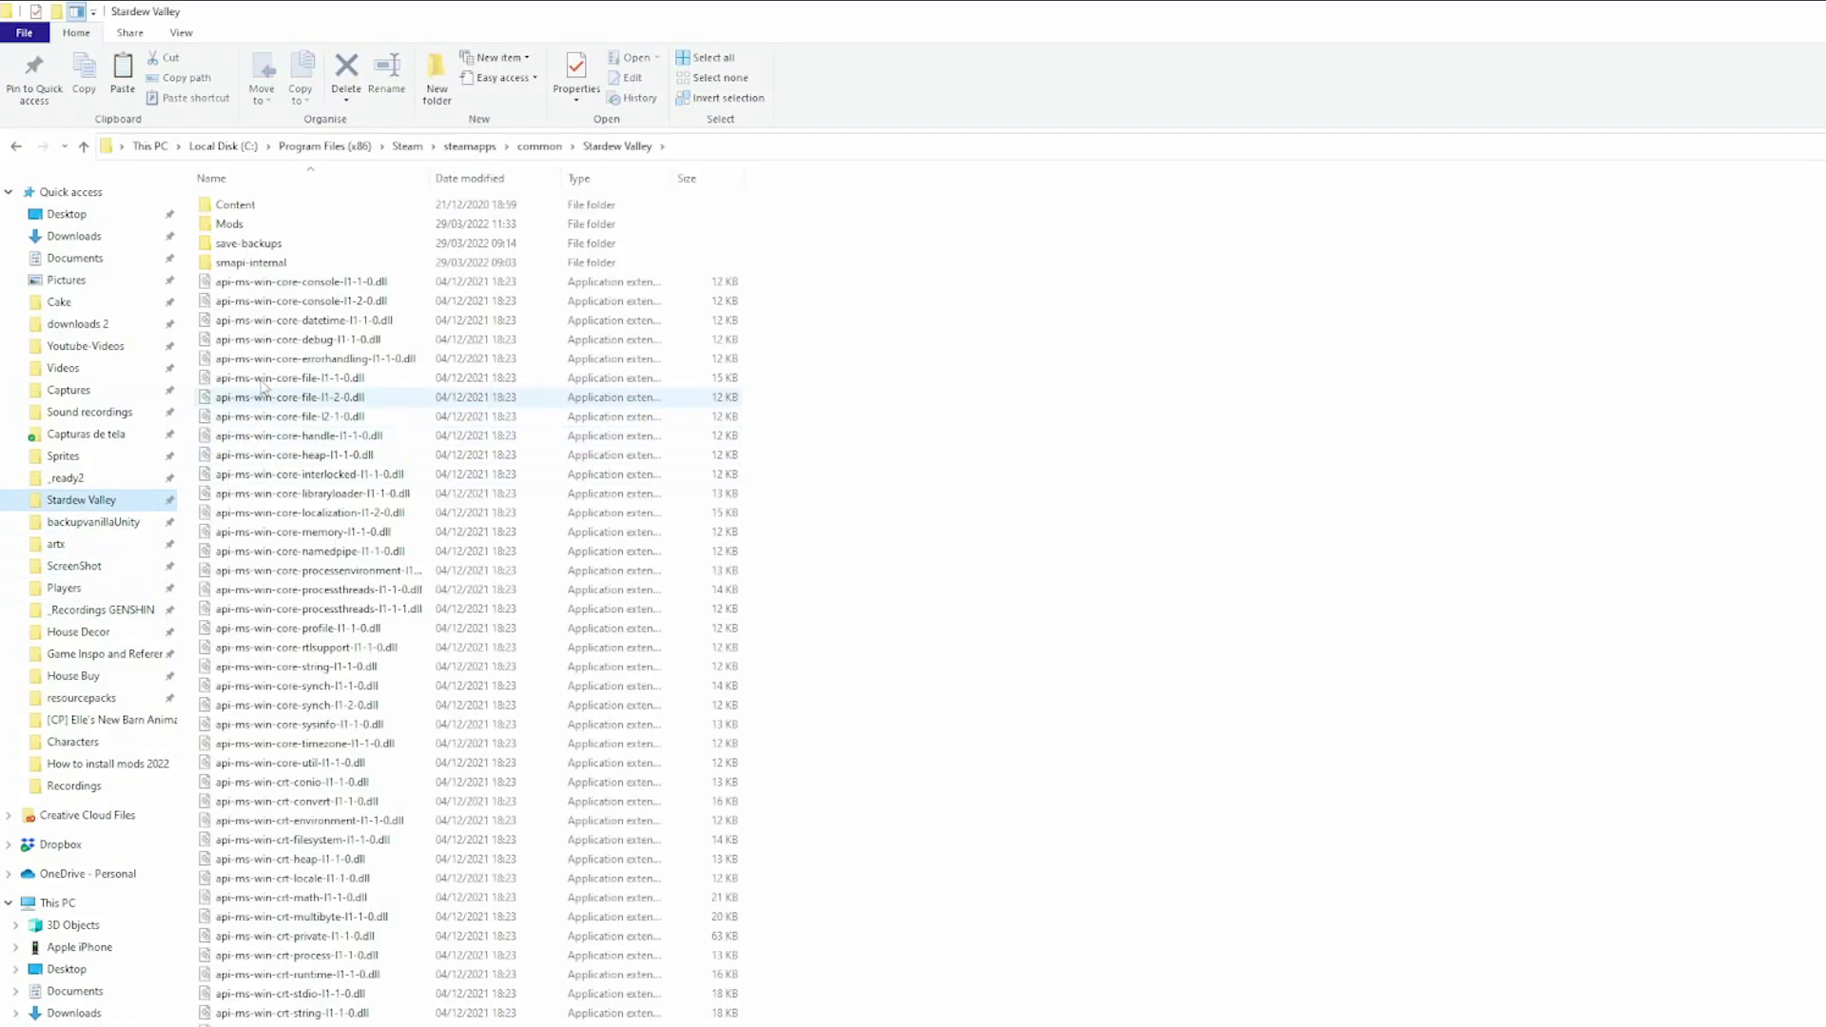
double_click(258, 233)
right_click(297, 286)
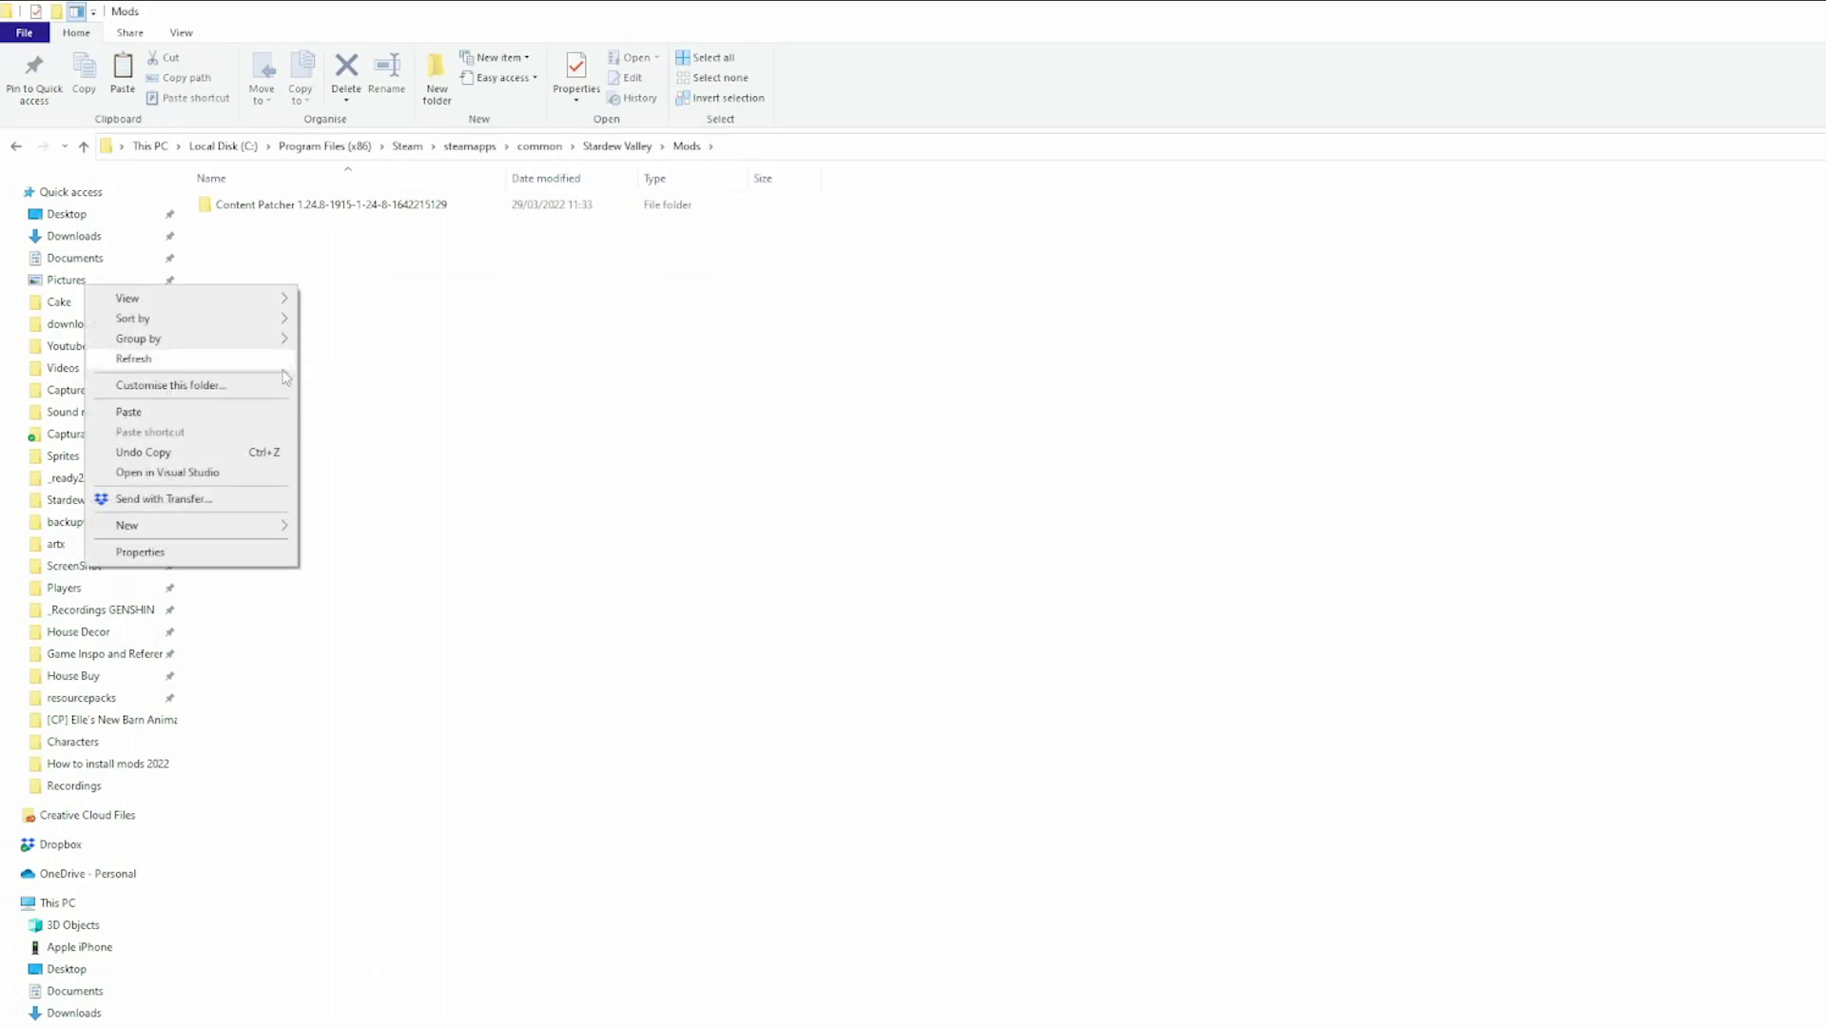
left_click(257, 420)
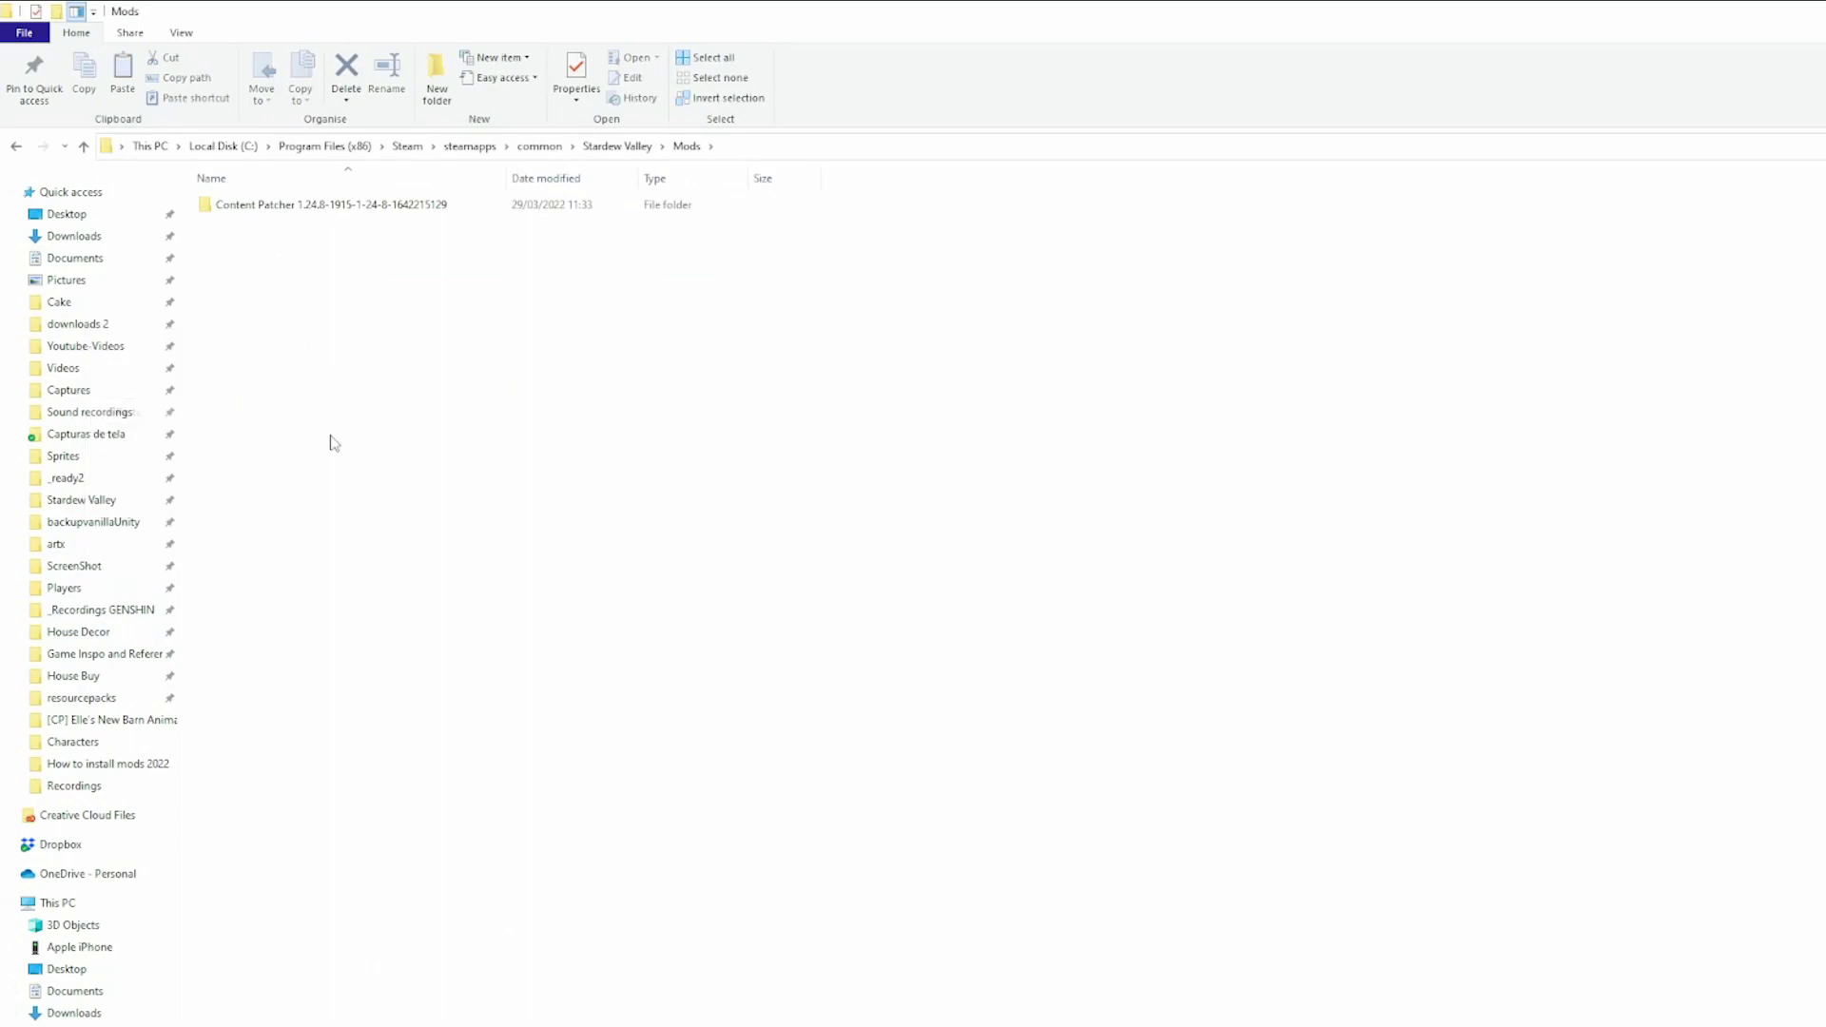
left_click(457, 425)
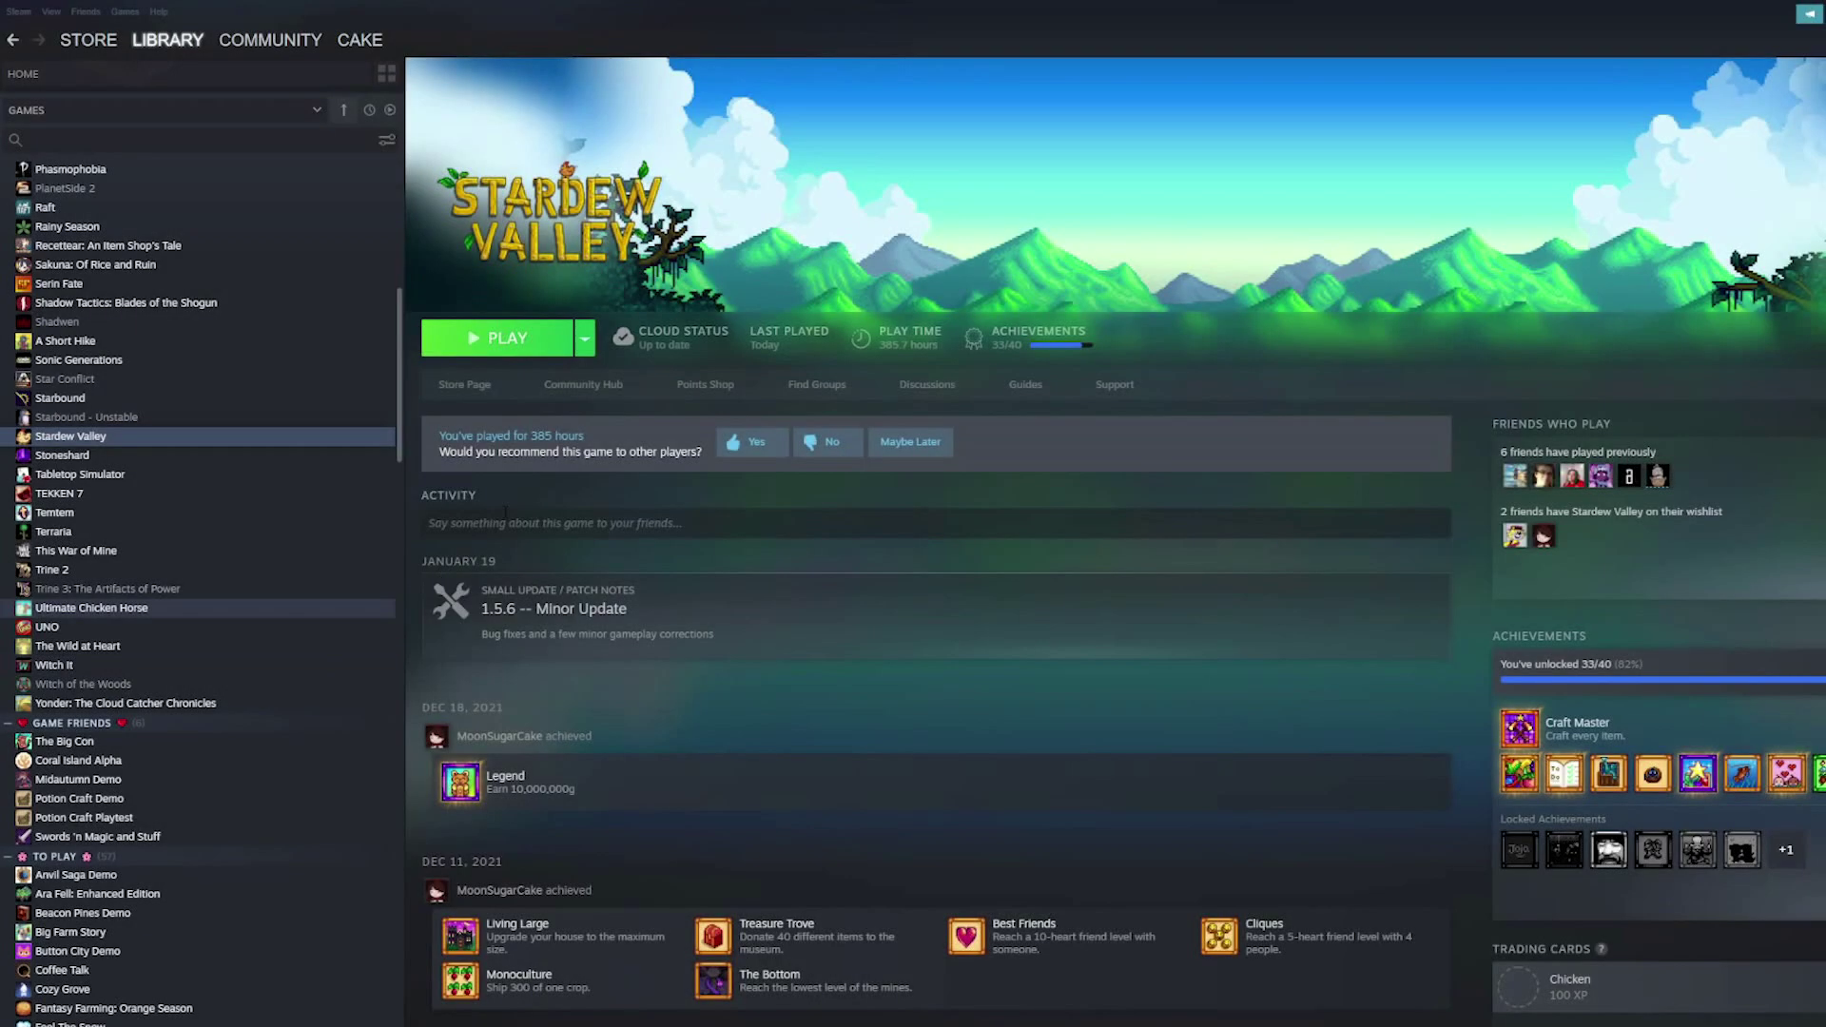
Launch modded Stardew Valley, walk the farmer into the barn yard, and pet a goat.
left_click(534, 346)
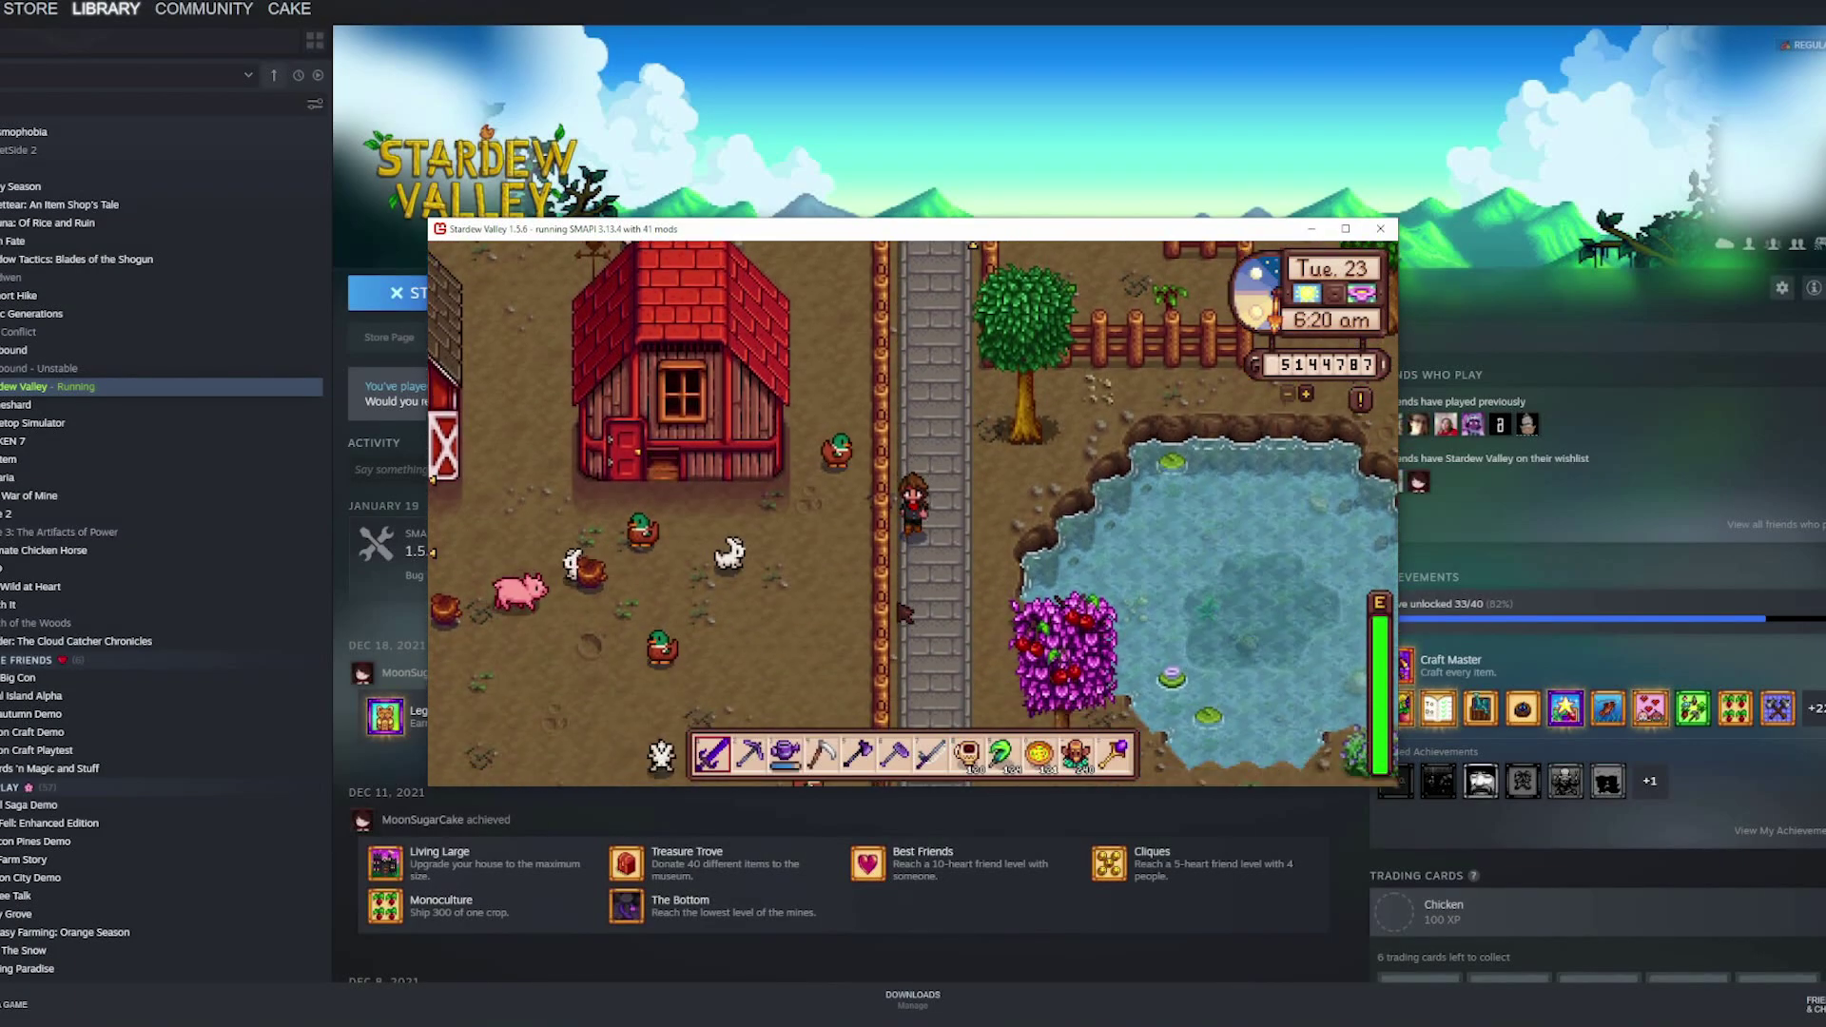
key("s")
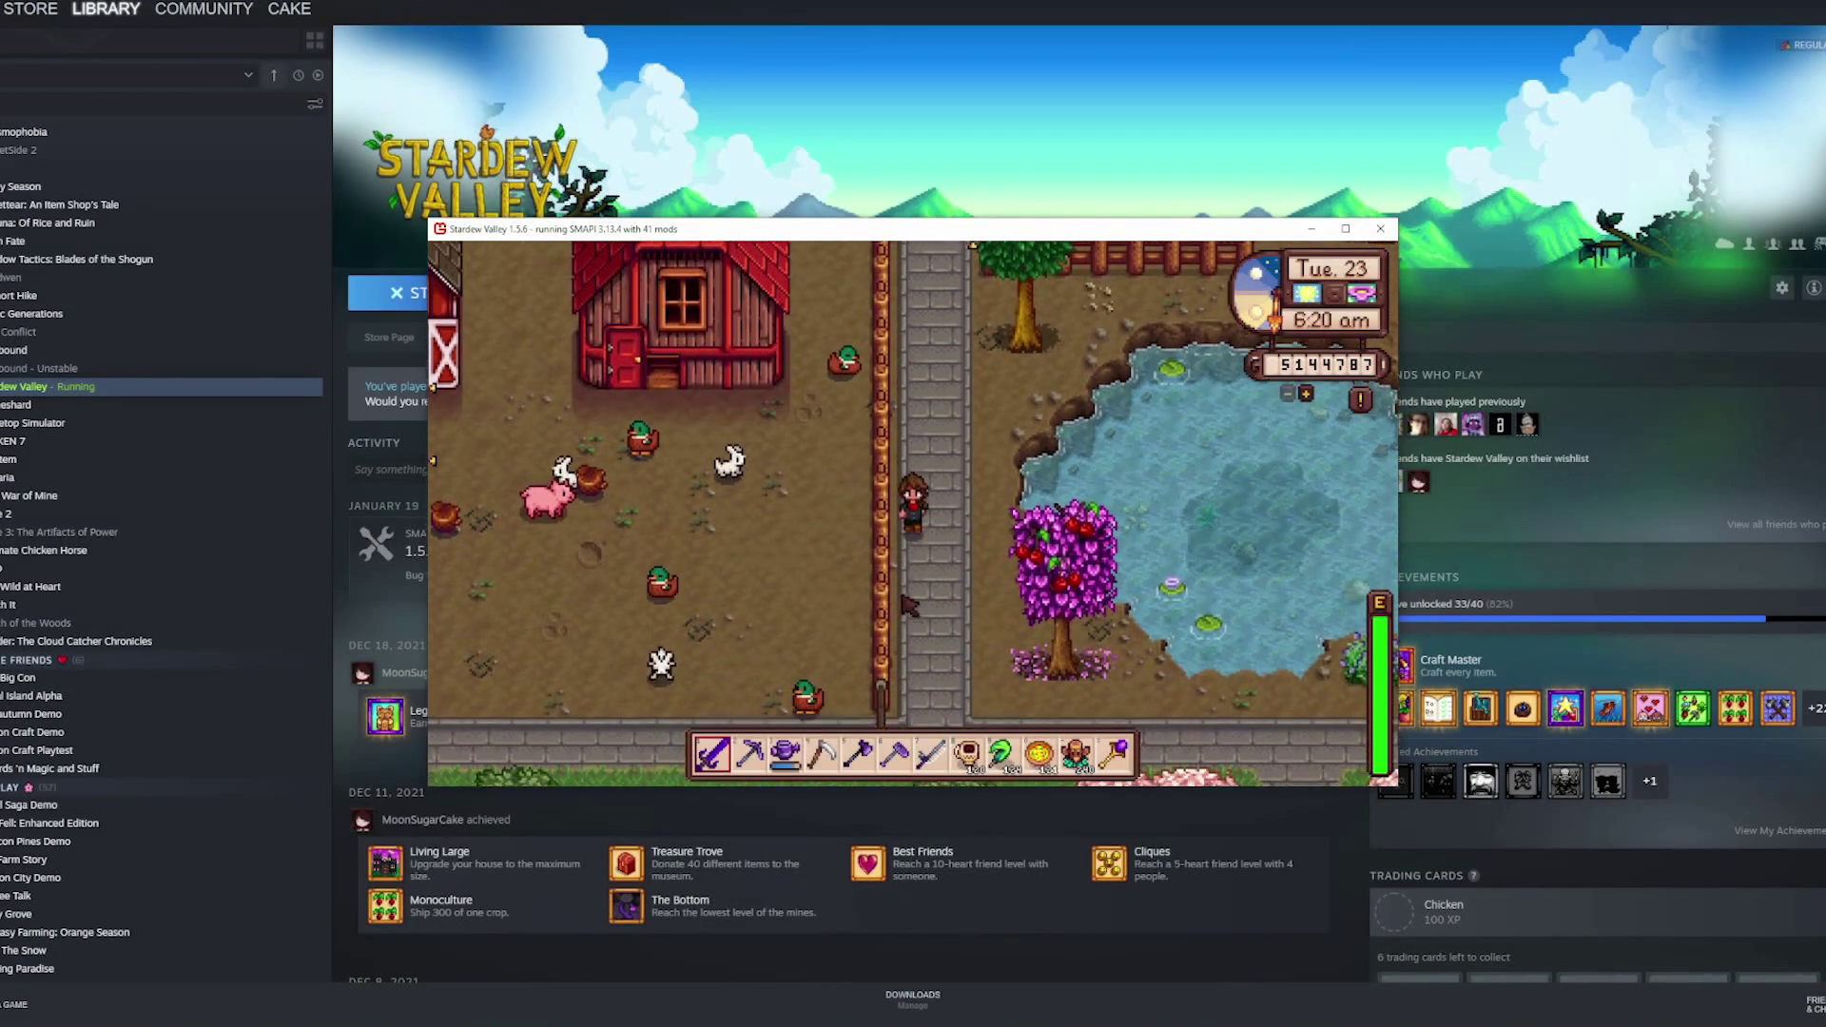
key("a")
key("w")
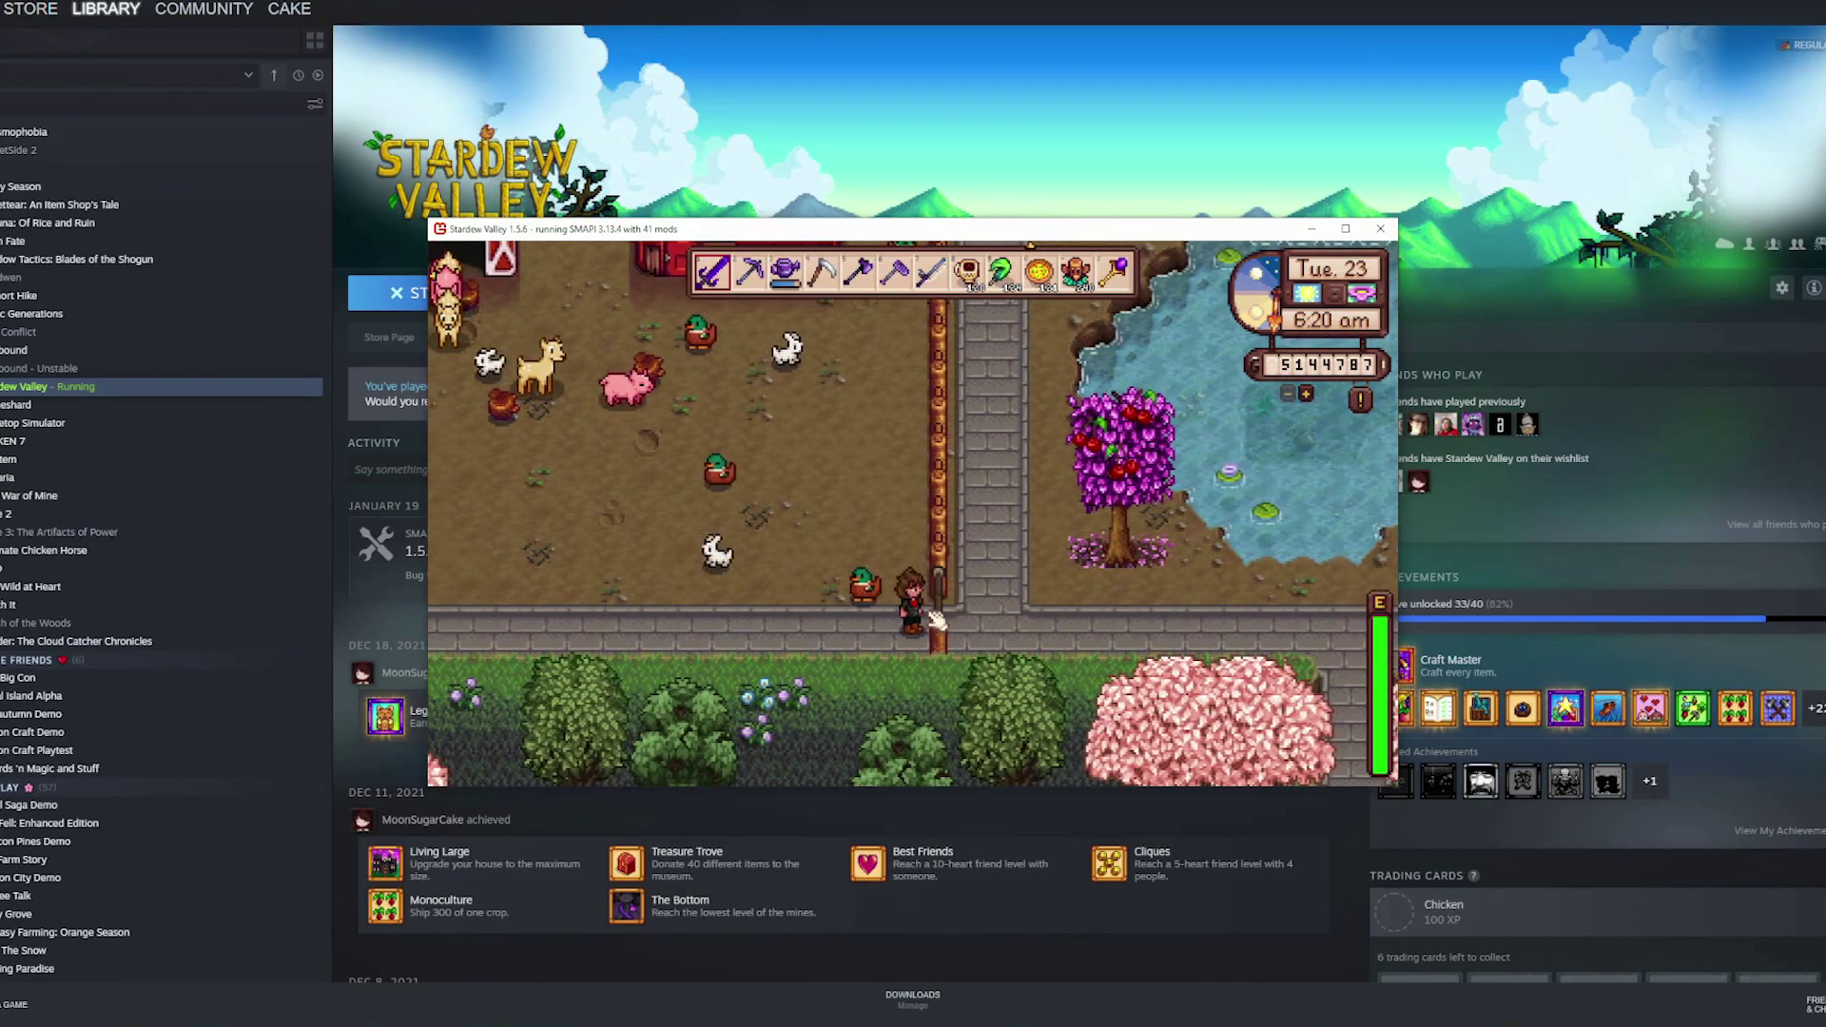
key("w")
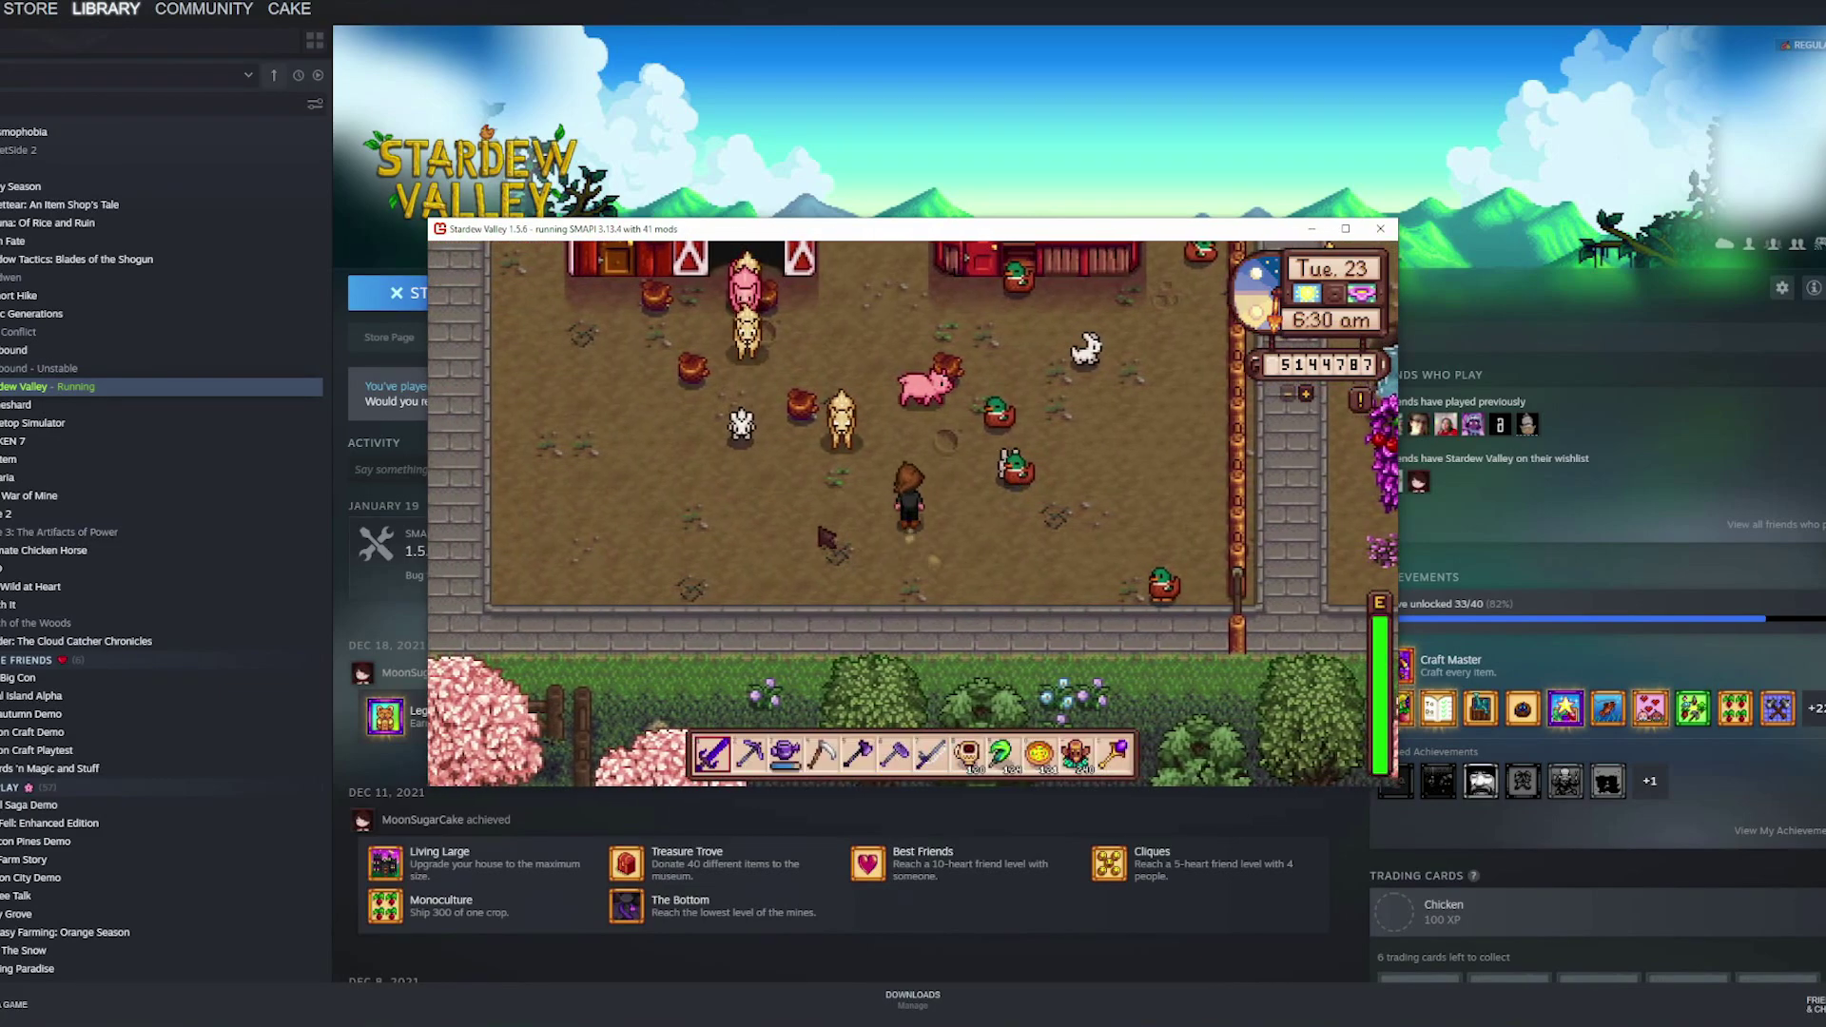
key("a")
right_click(877, 514)
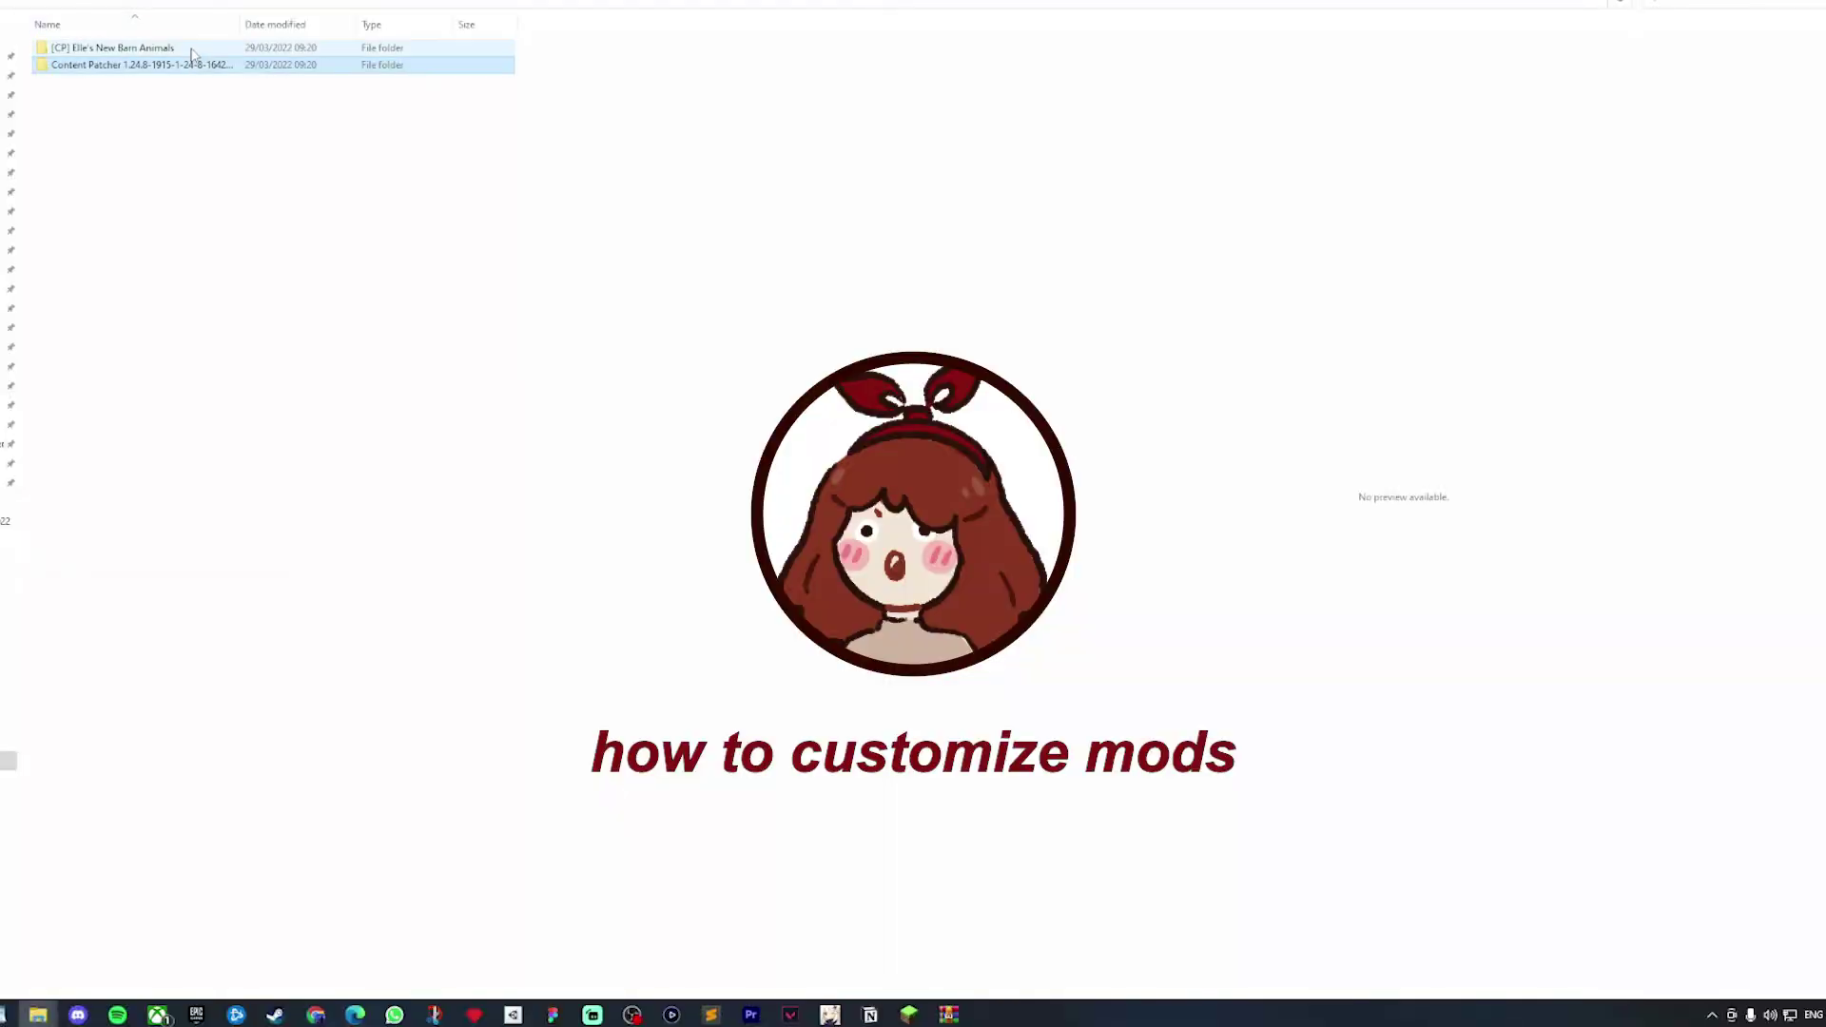
Open the barn animals mod folder and its References folder.
double_click(190, 61)
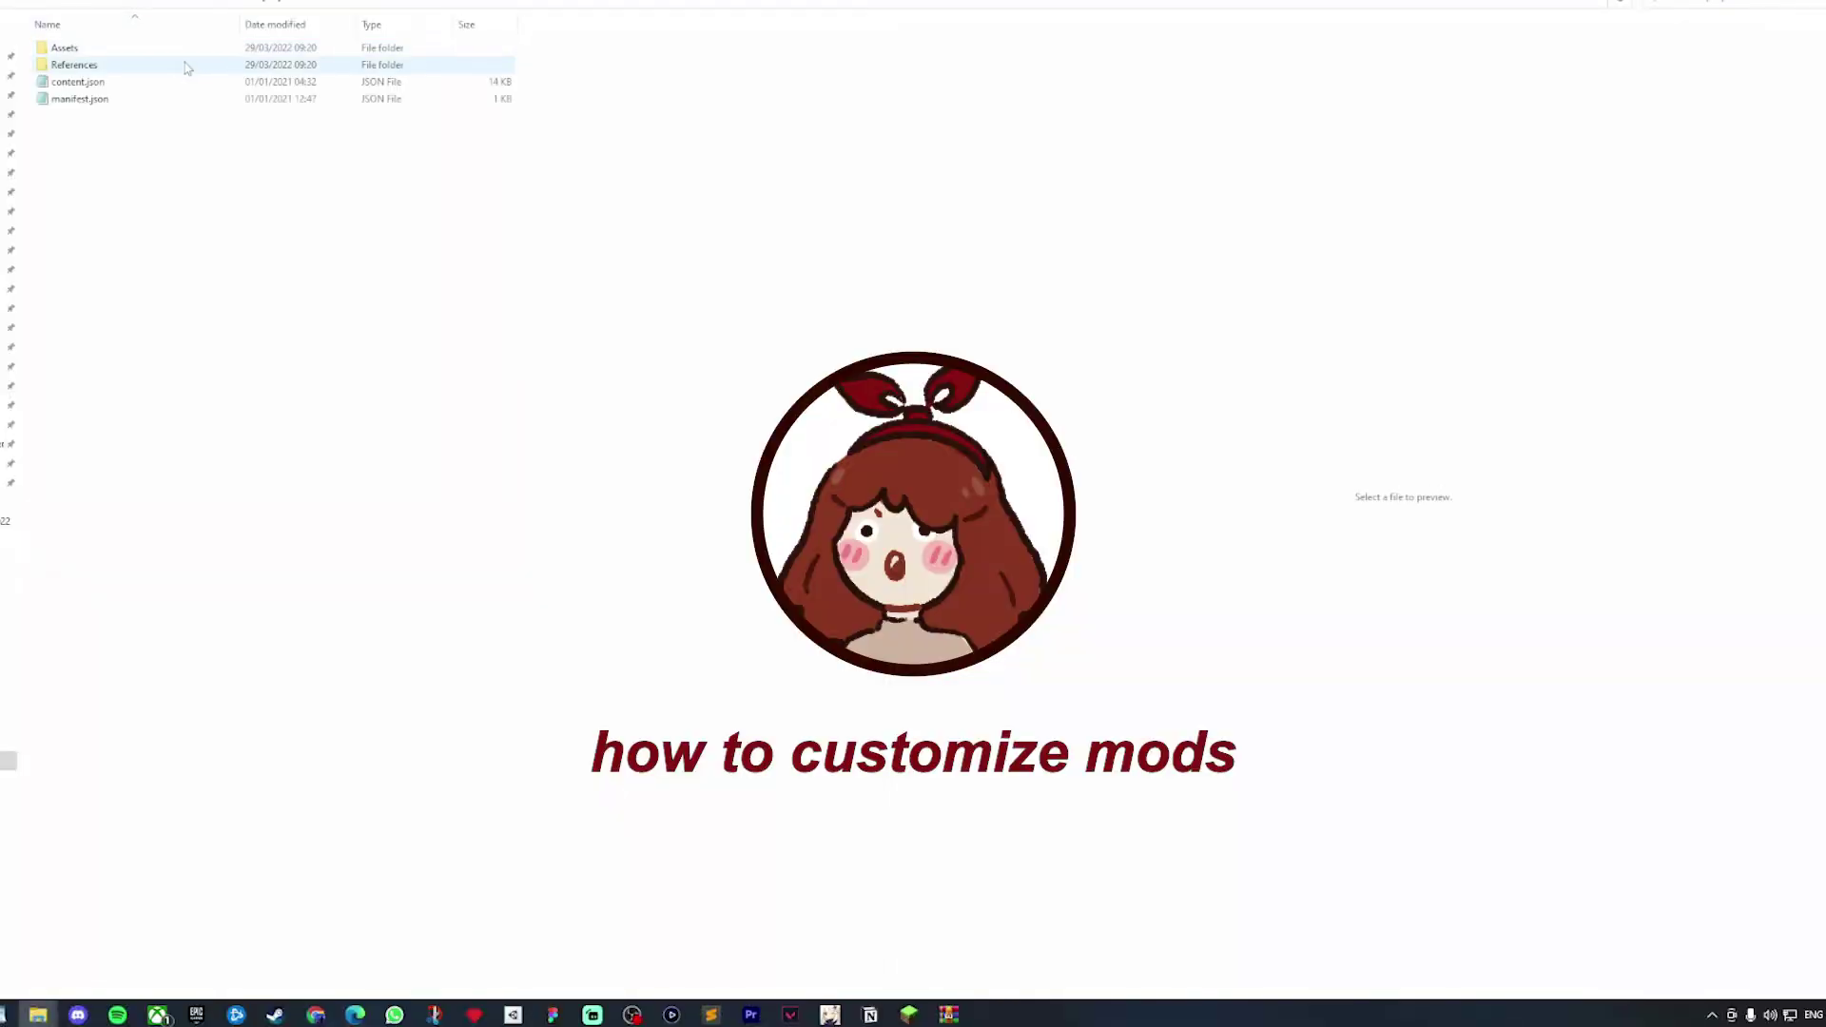
left_click(177, 65)
double_click(177, 65)
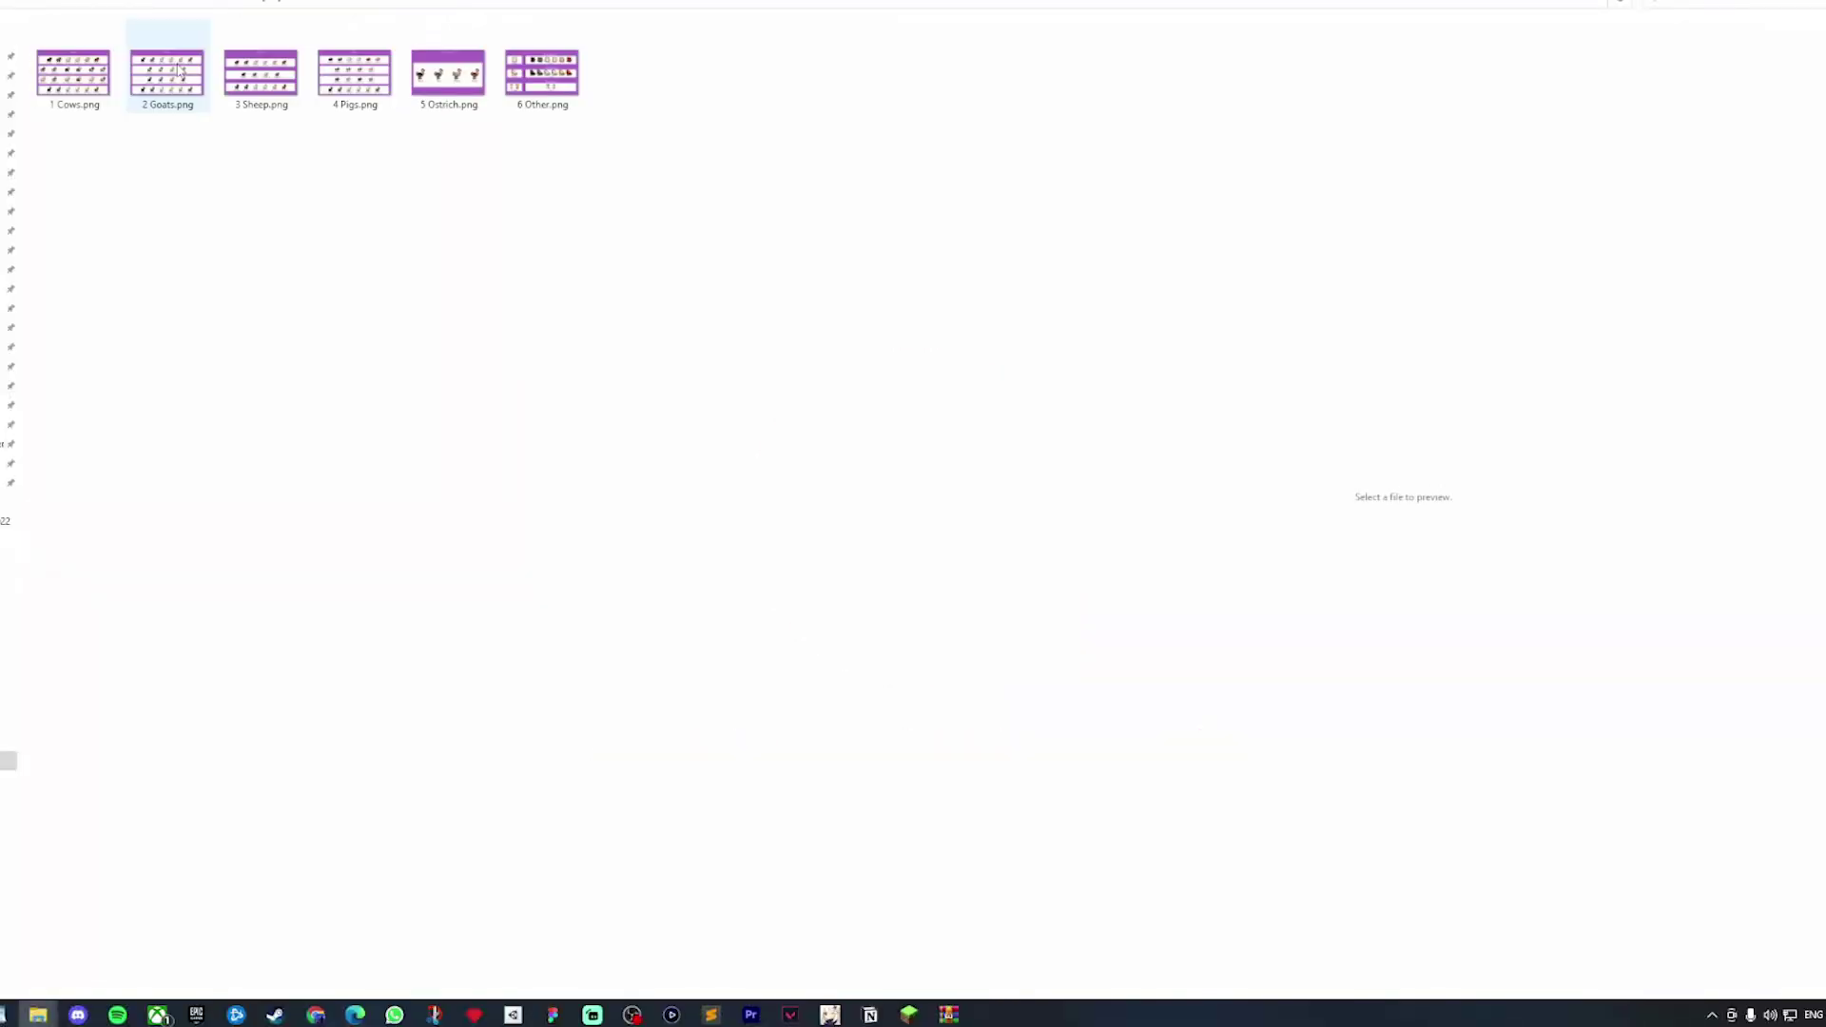
Preview the Cows, Goats, Sheep, Pigs, Ostrich and Other sheets, ending on Goats.
left_click(84, 92)
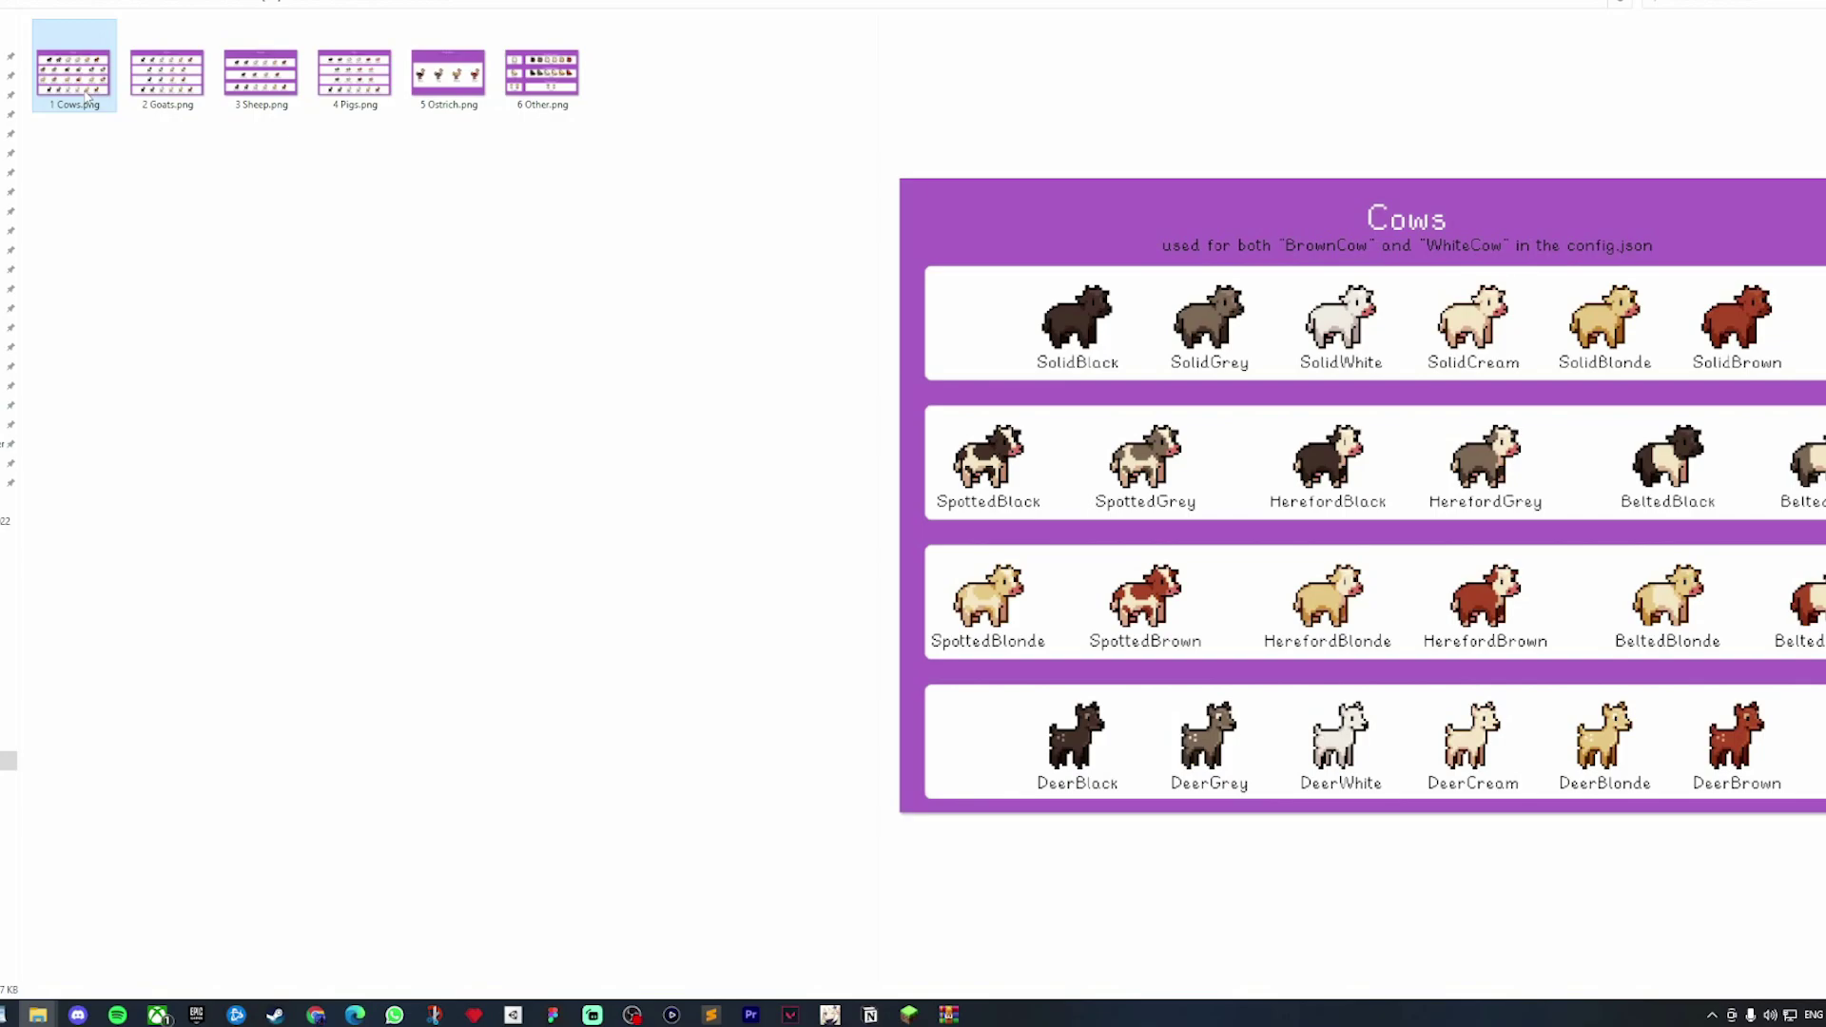
left_click(174, 92)
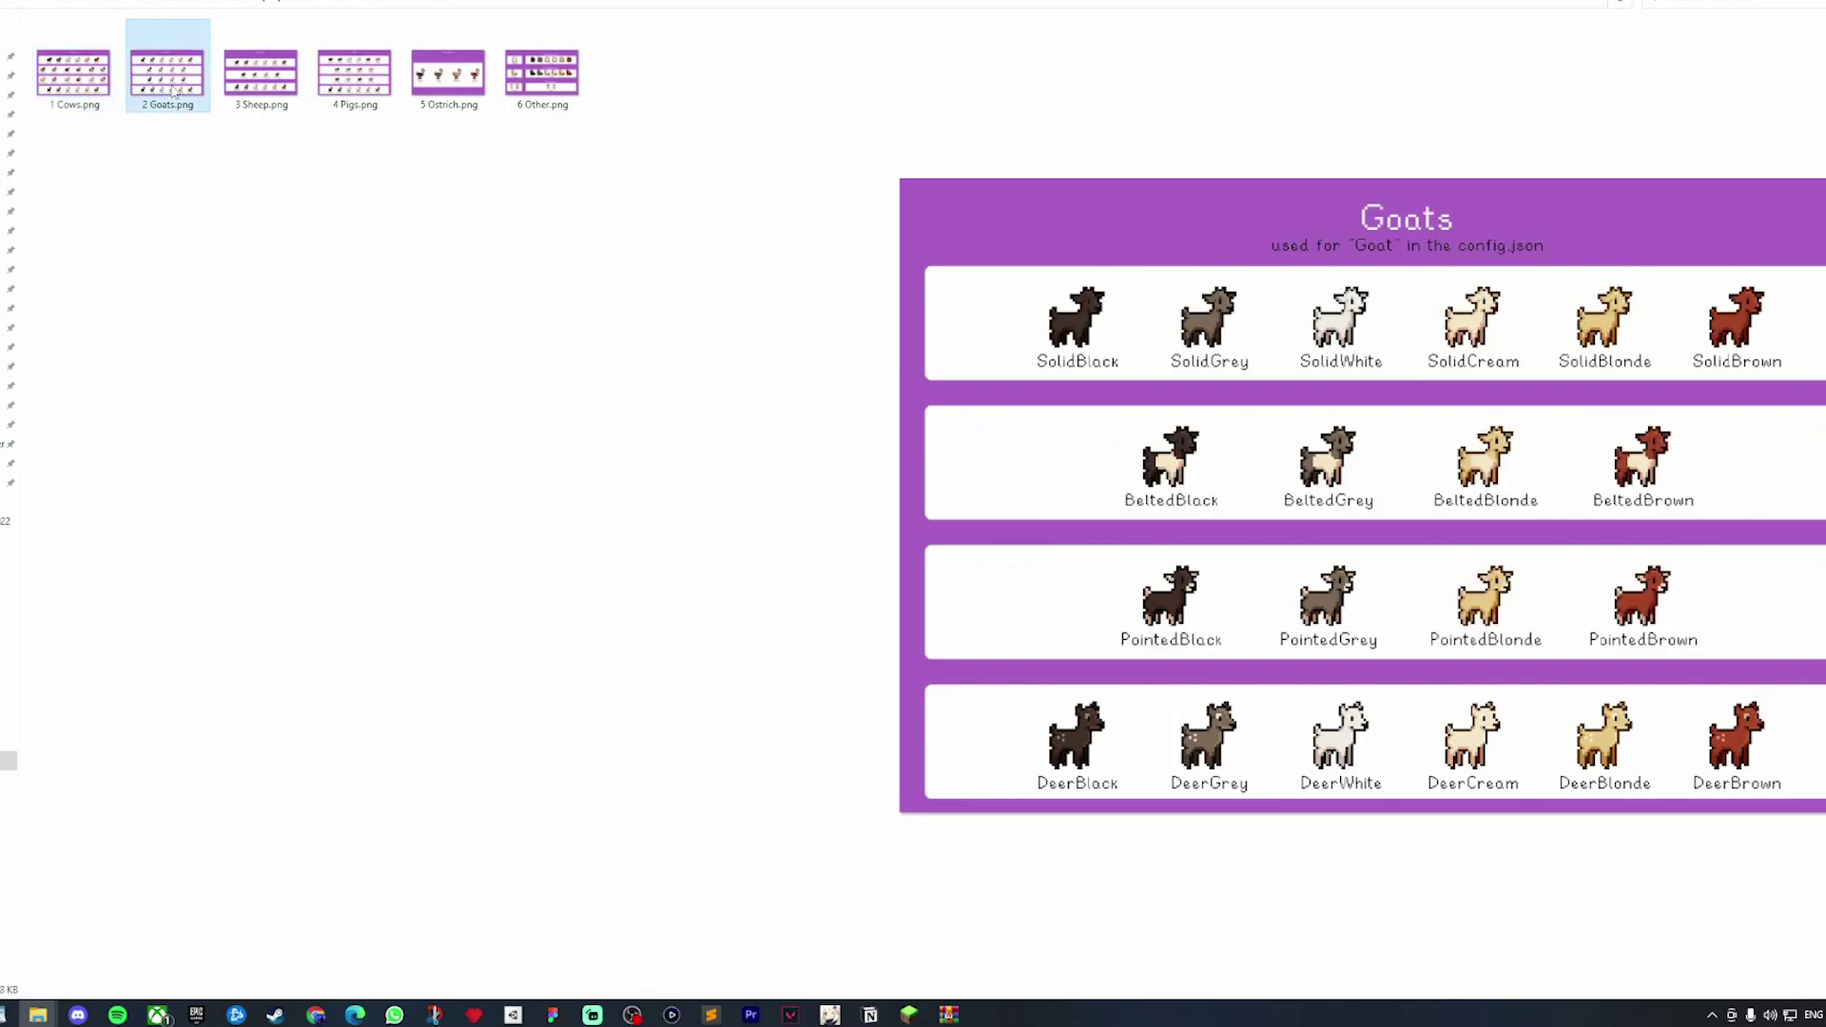
left_click(266, 96)
left_click(355, 95)
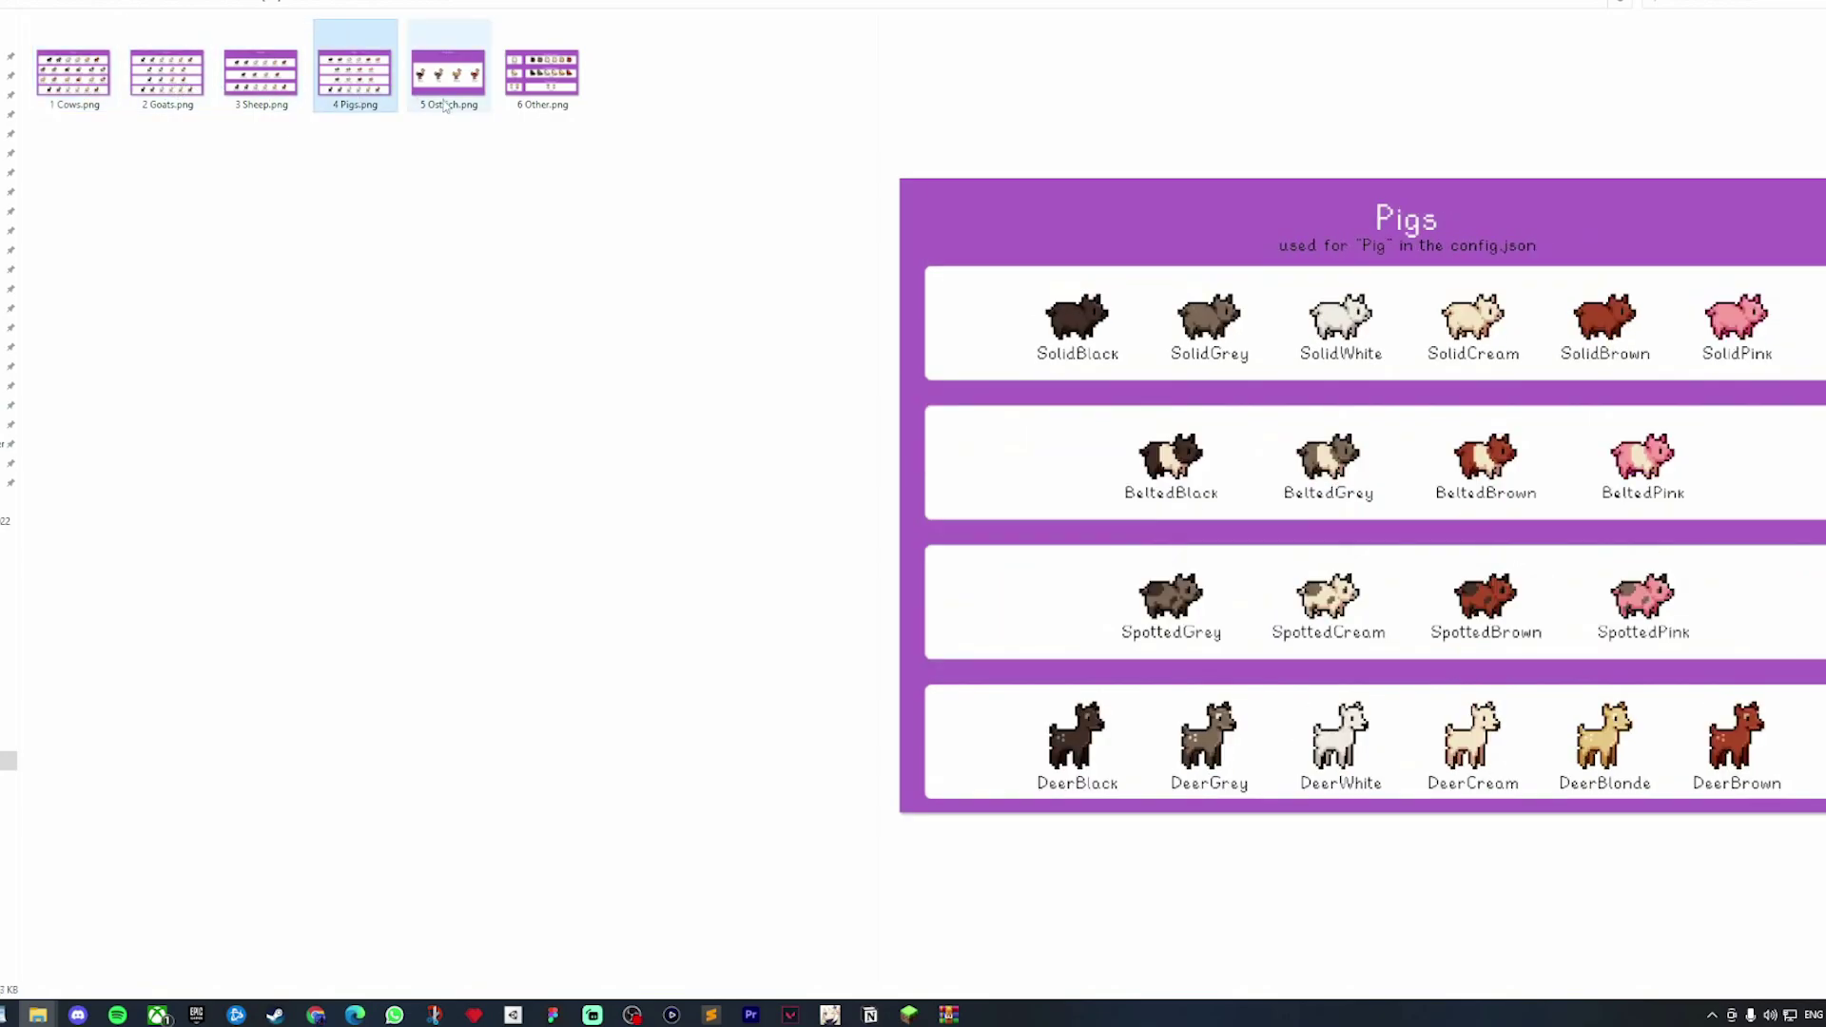
left_click(451, 99)
left_click(555, 95)
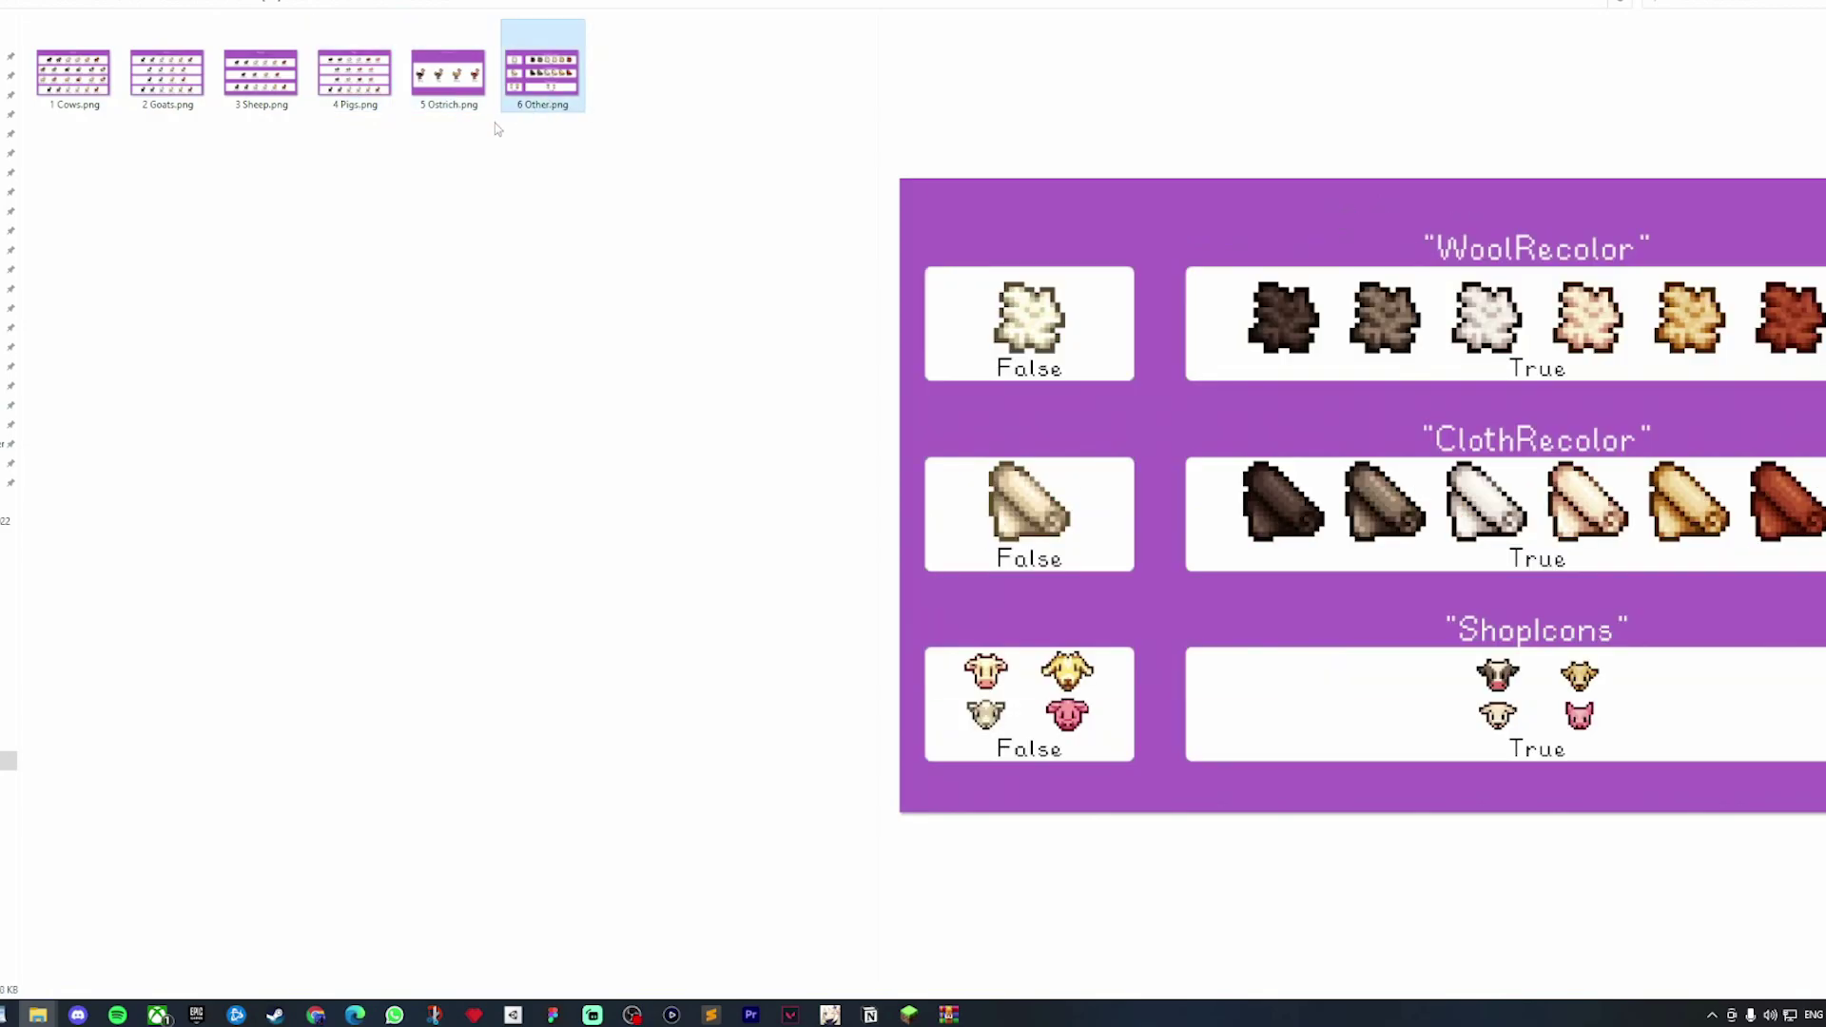
left_click(179, 78)
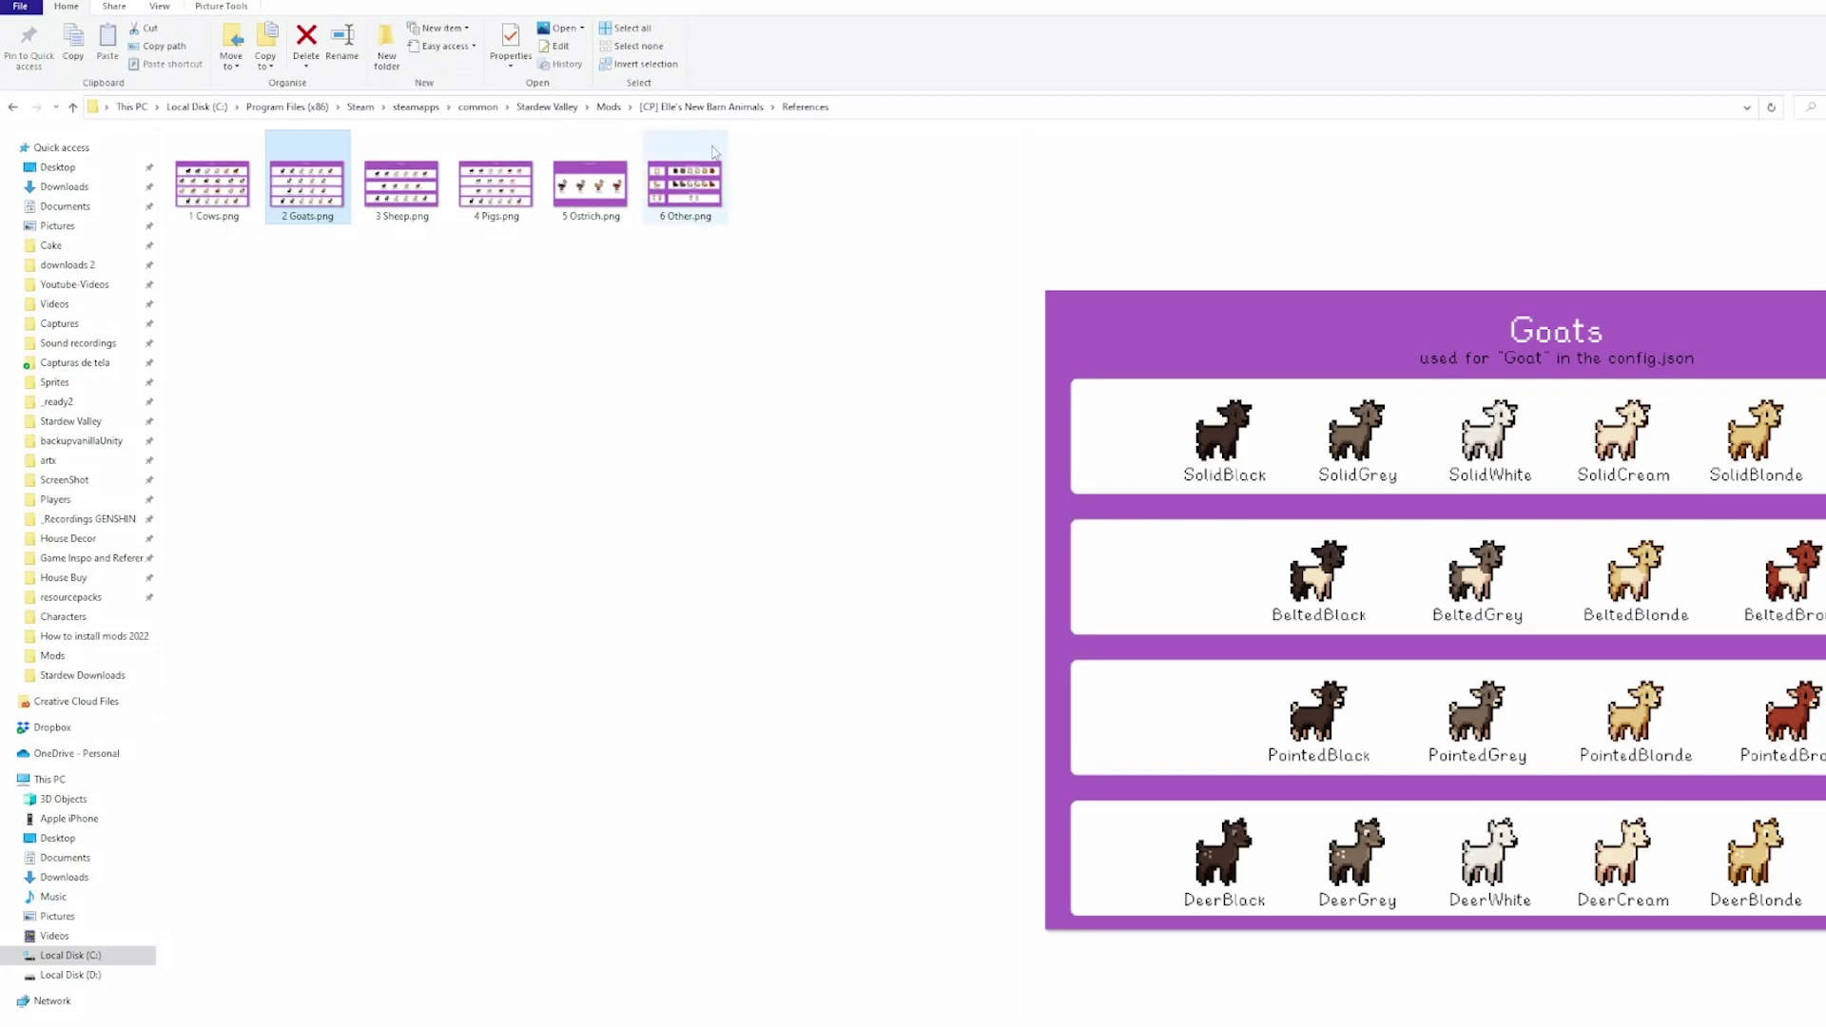
Go back to the mod's main folder and open config.json in Notepad.
left_click(709, 107)
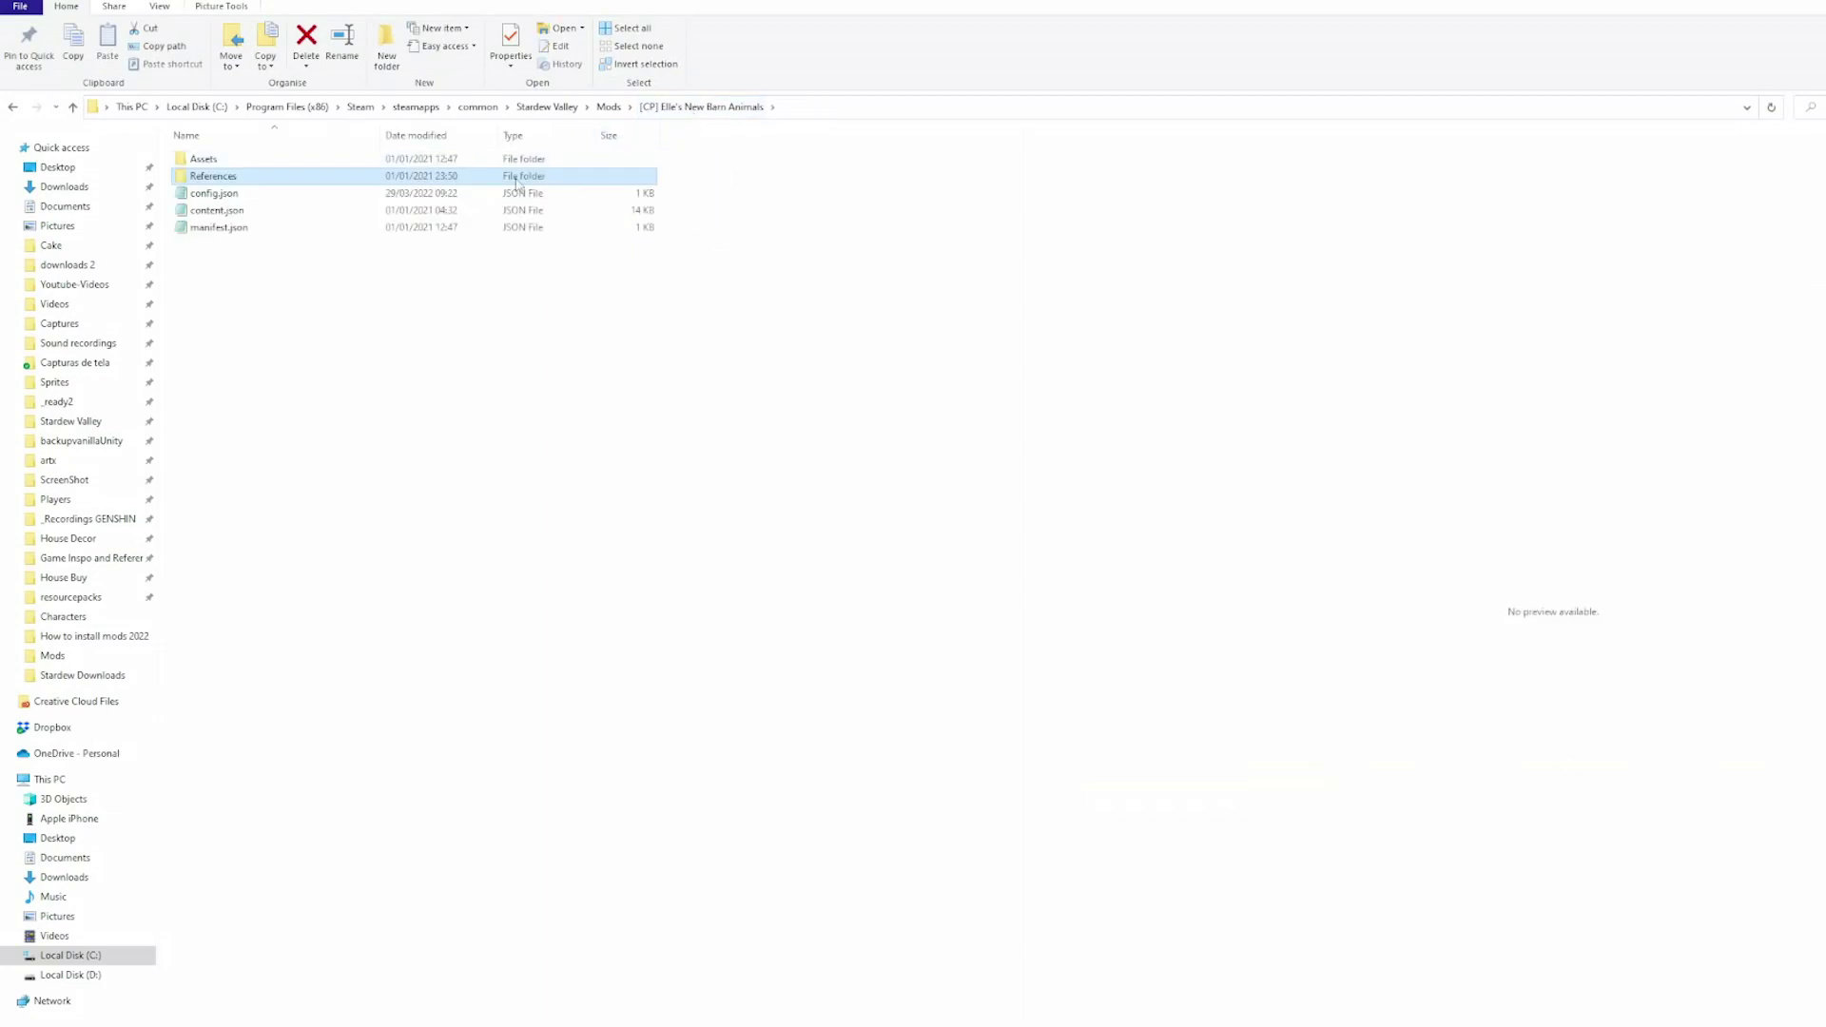
right_click(224, 196)
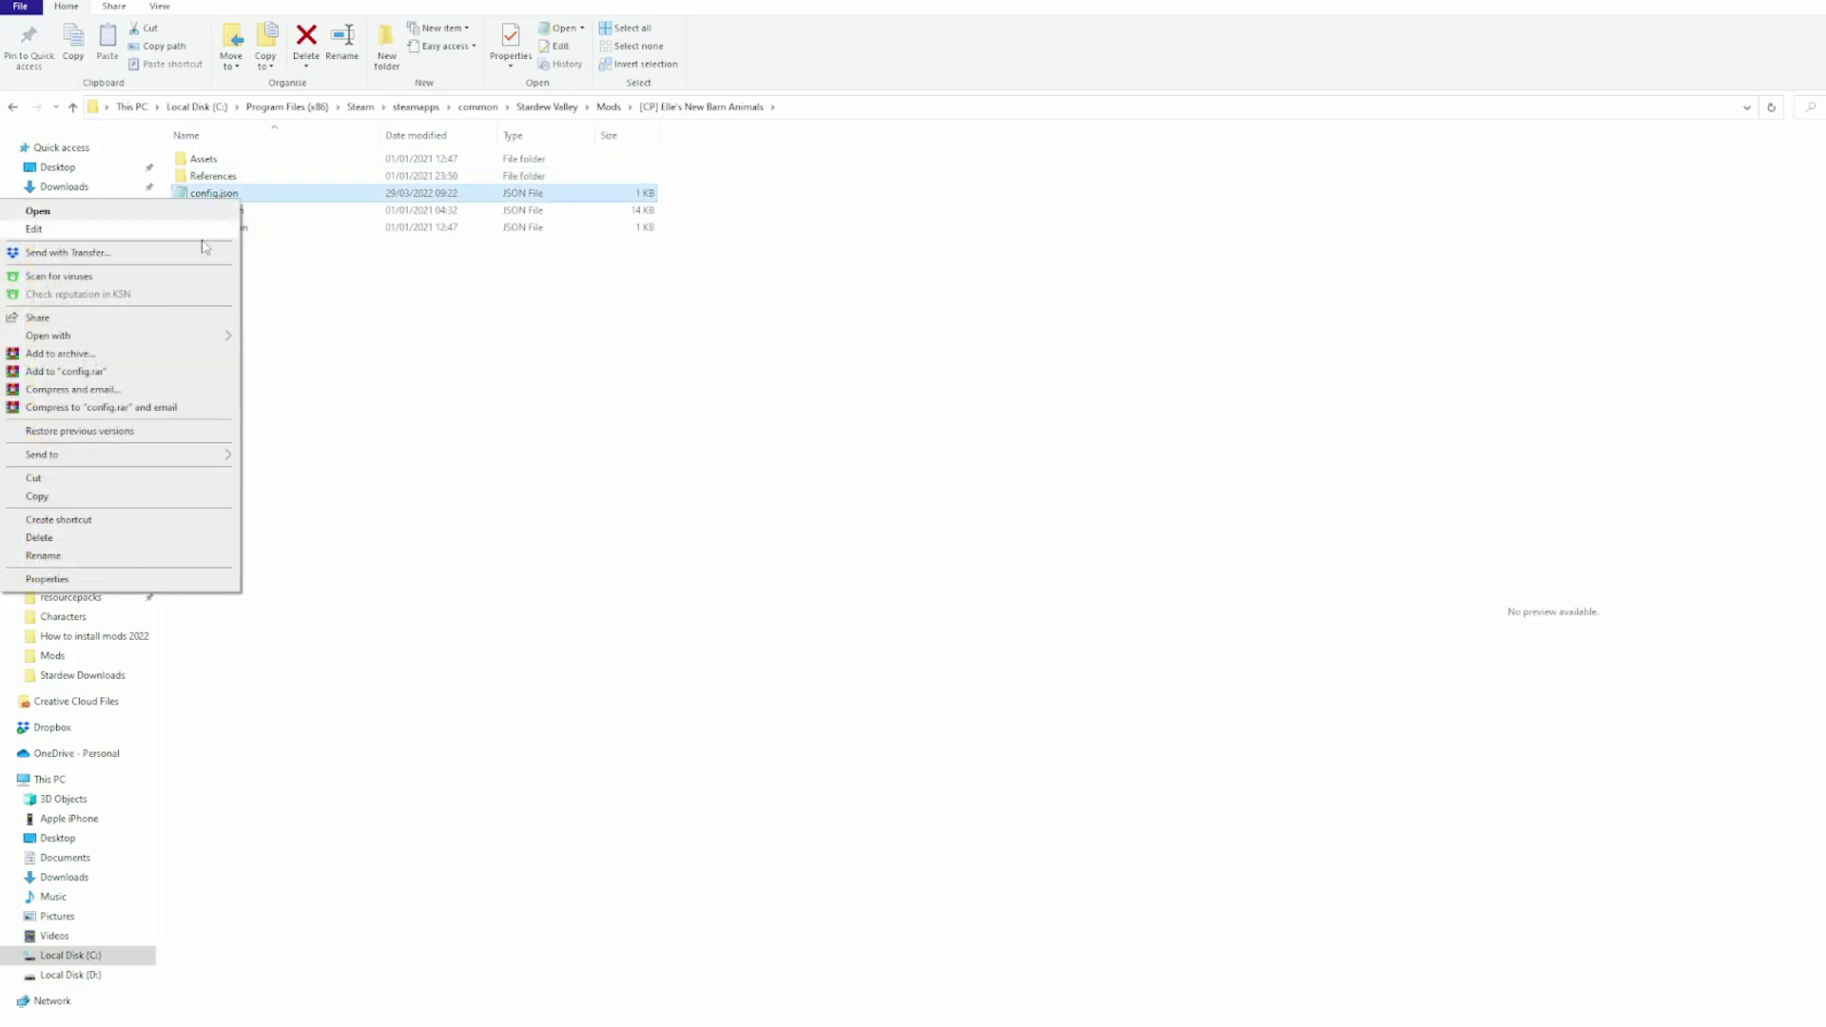
mouse_move(216, 343)
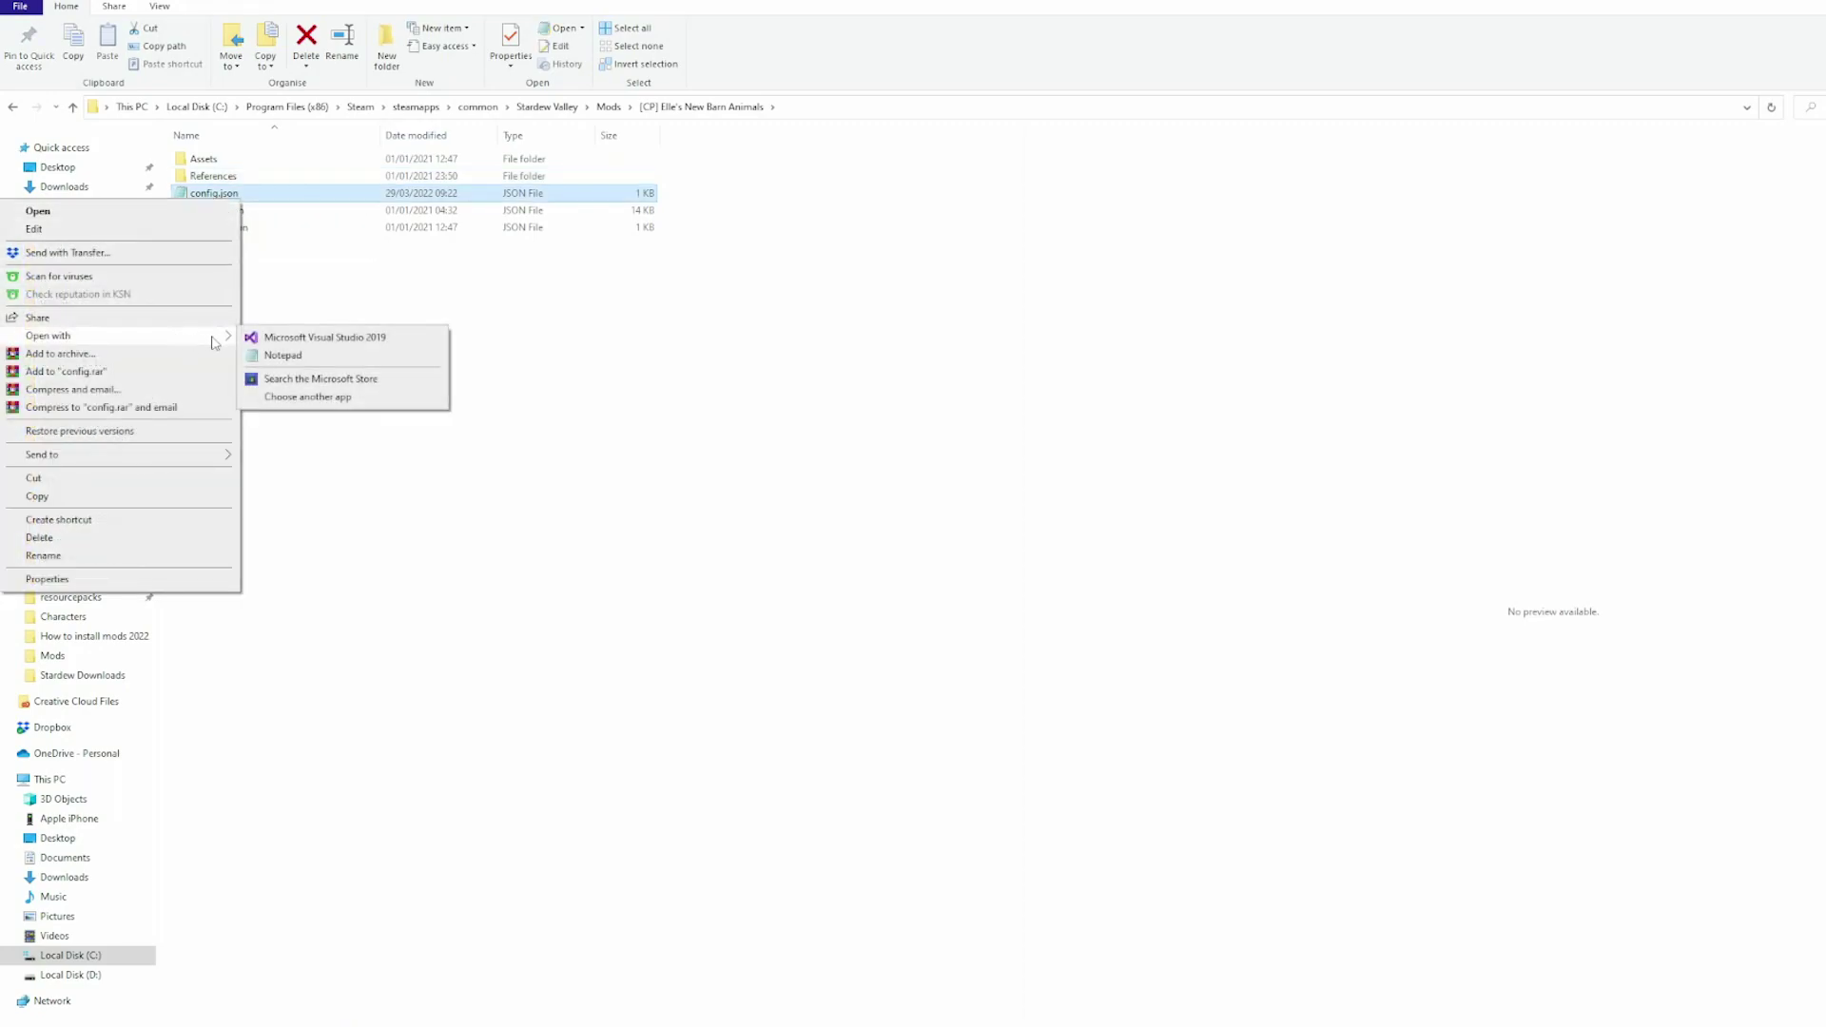
left_click(293, 357)
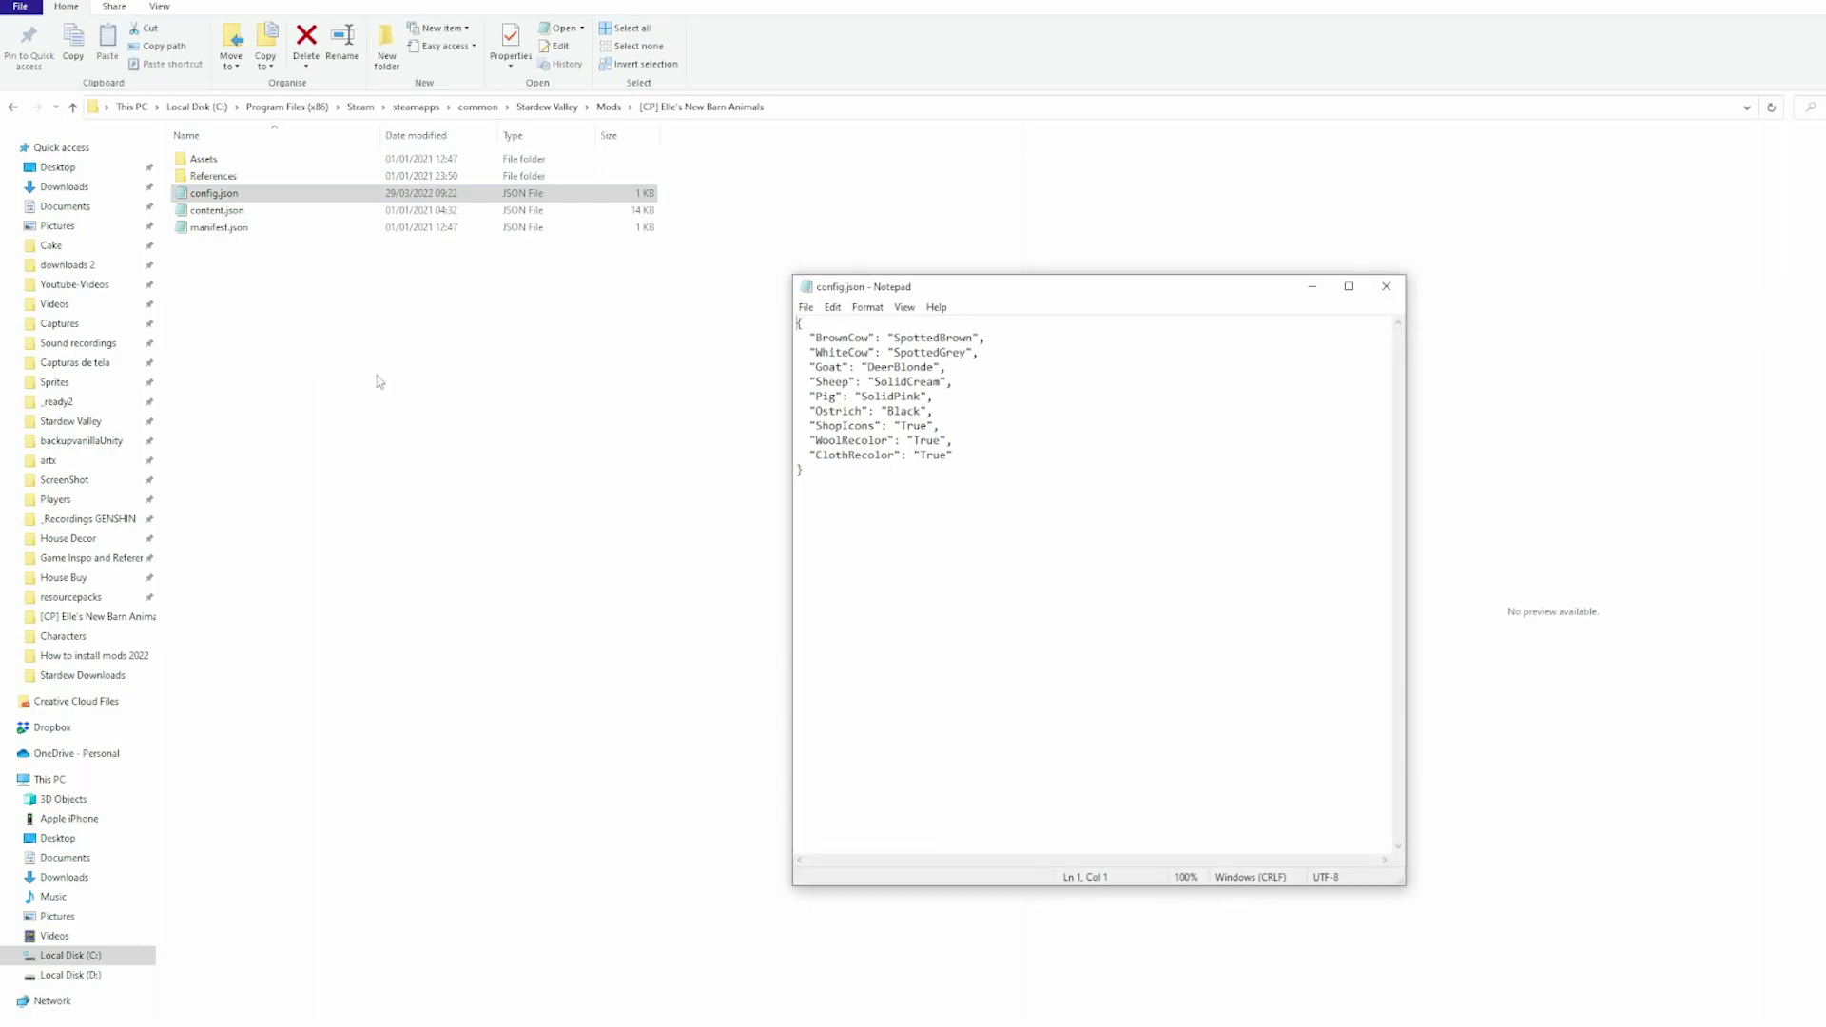
Replace DeerBlonde with SolidBlack on the Goat line and save config.json.
left_click_drag(809, 333, 954, 454)
left_click(952, 453)
left_click_drag(809, 367, 936, 368)
type("SolidBlack")
left_click_drag(941, 368, 804, 368)
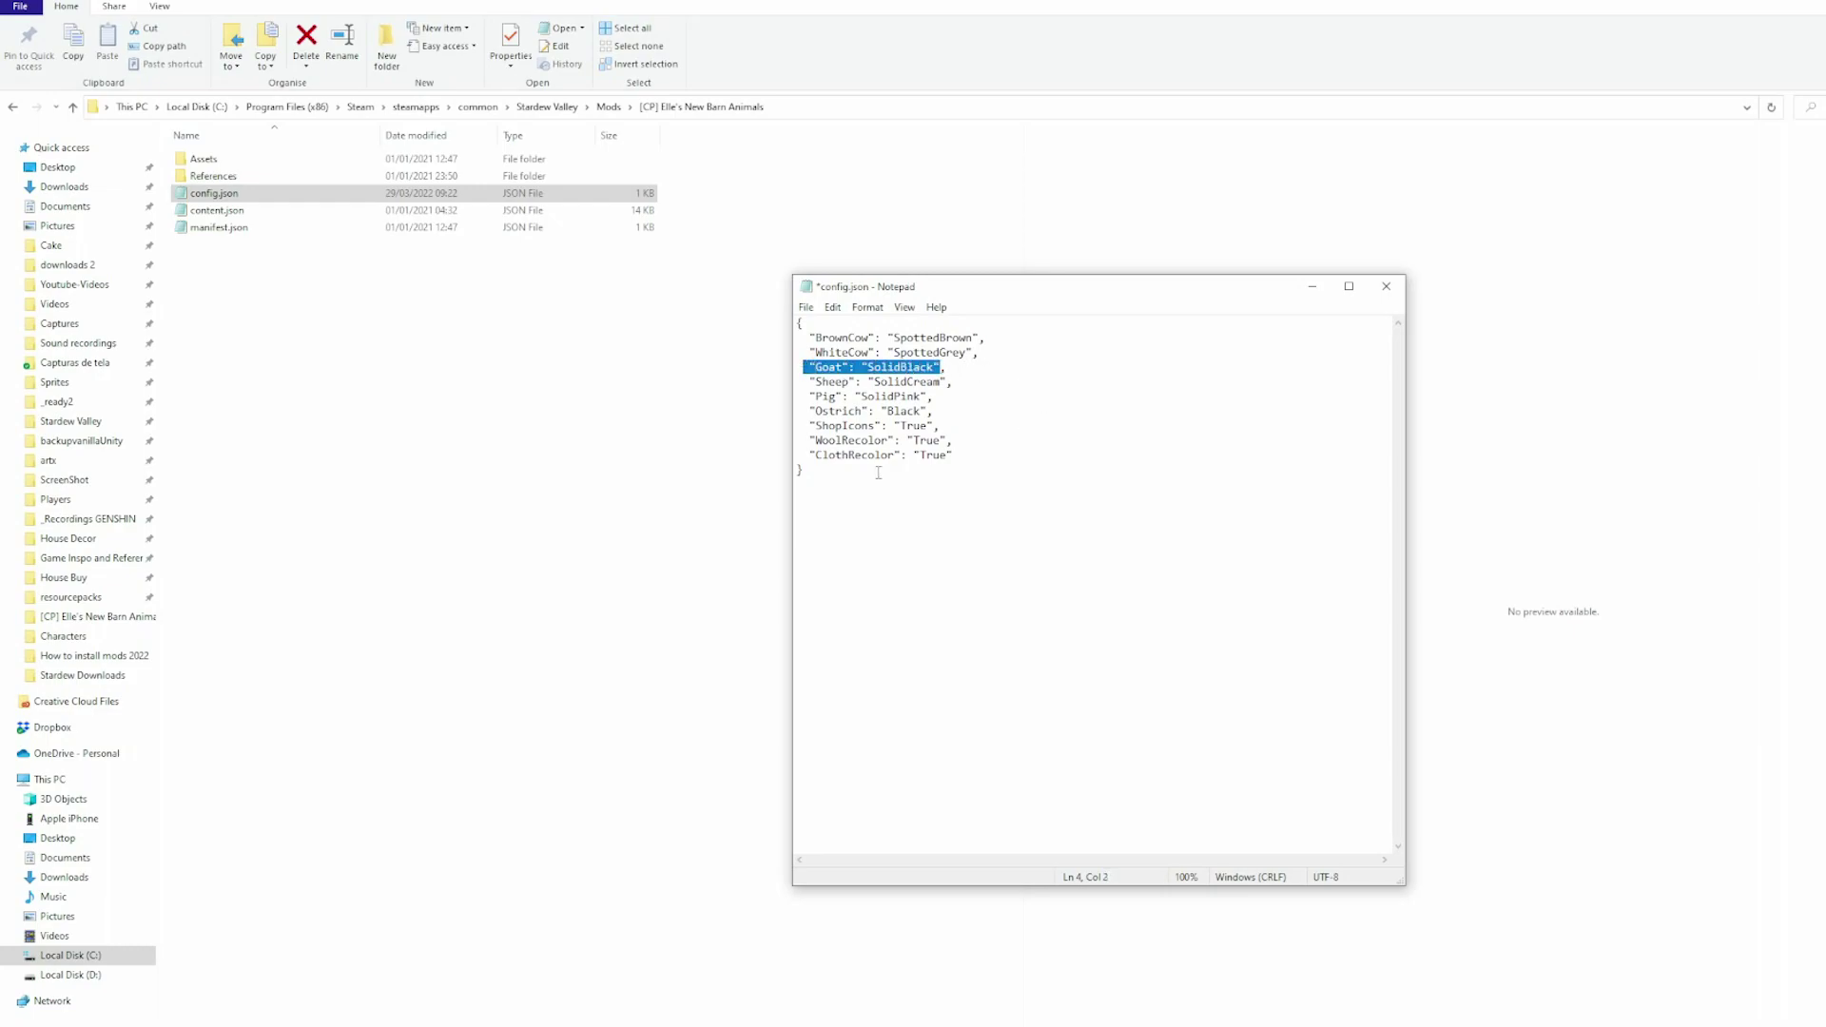
left_click(805, 308)
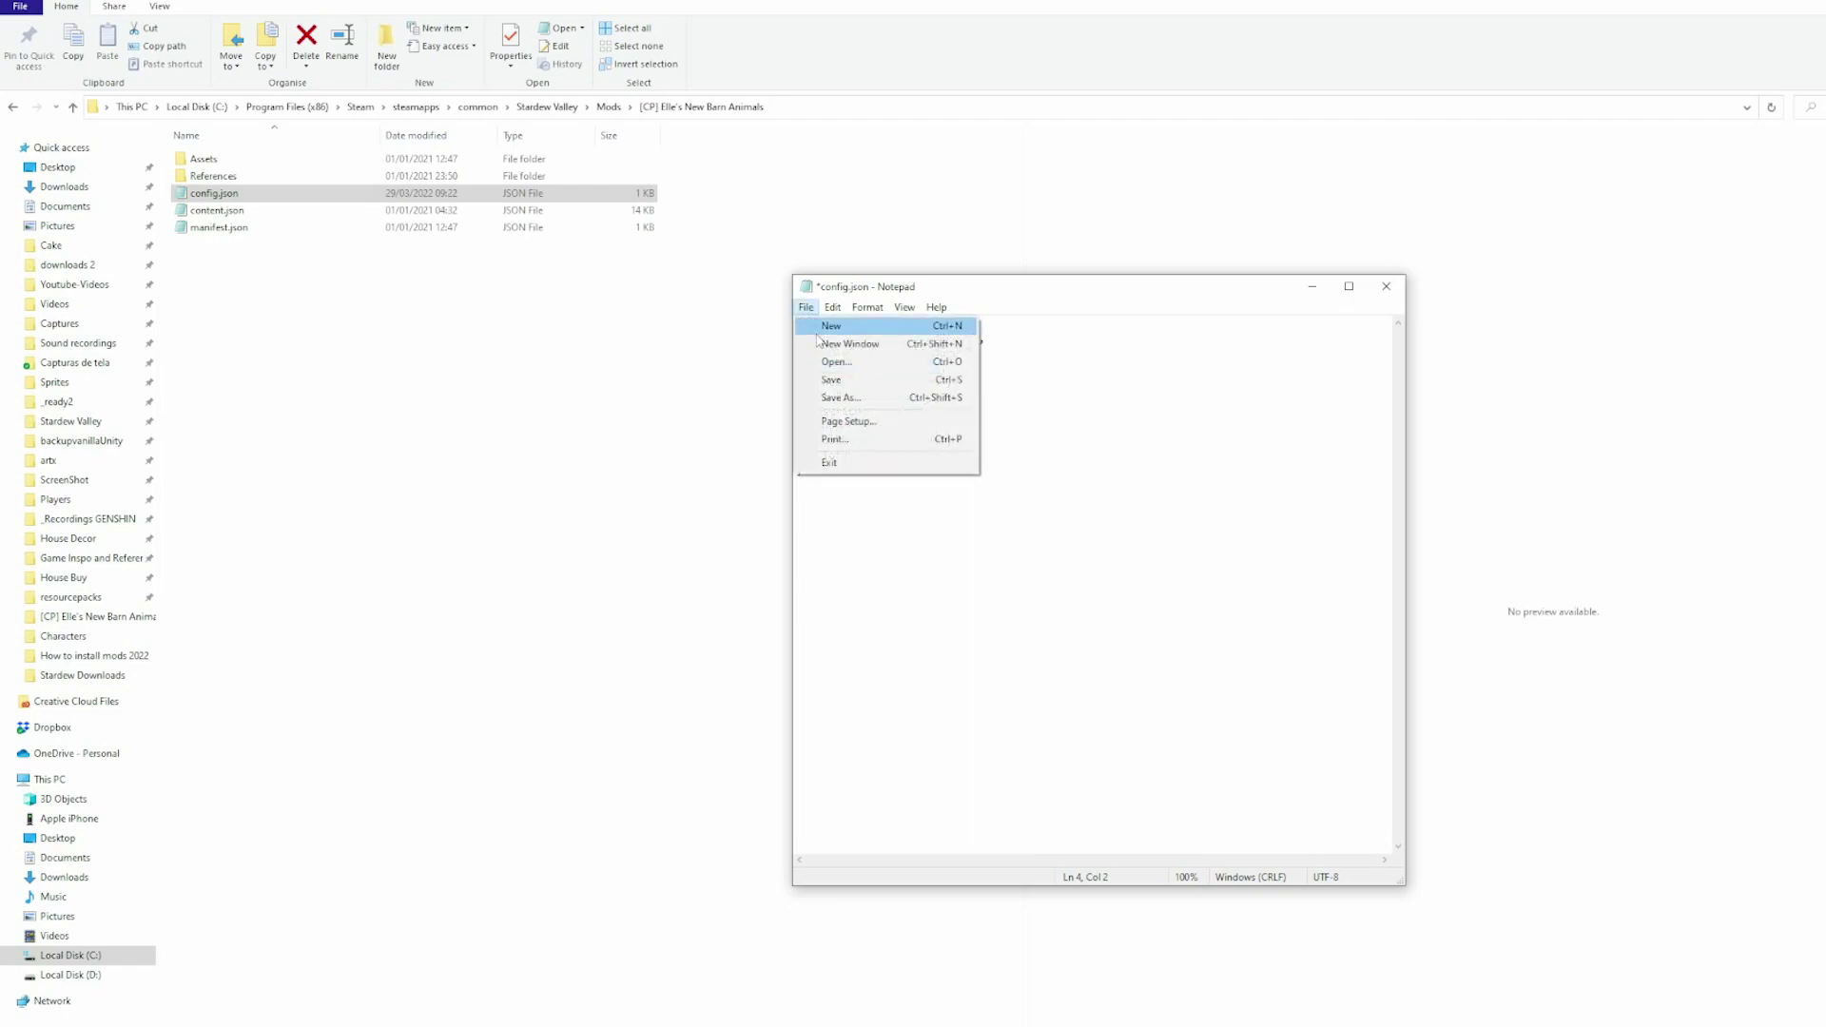
left_click(841, 385)
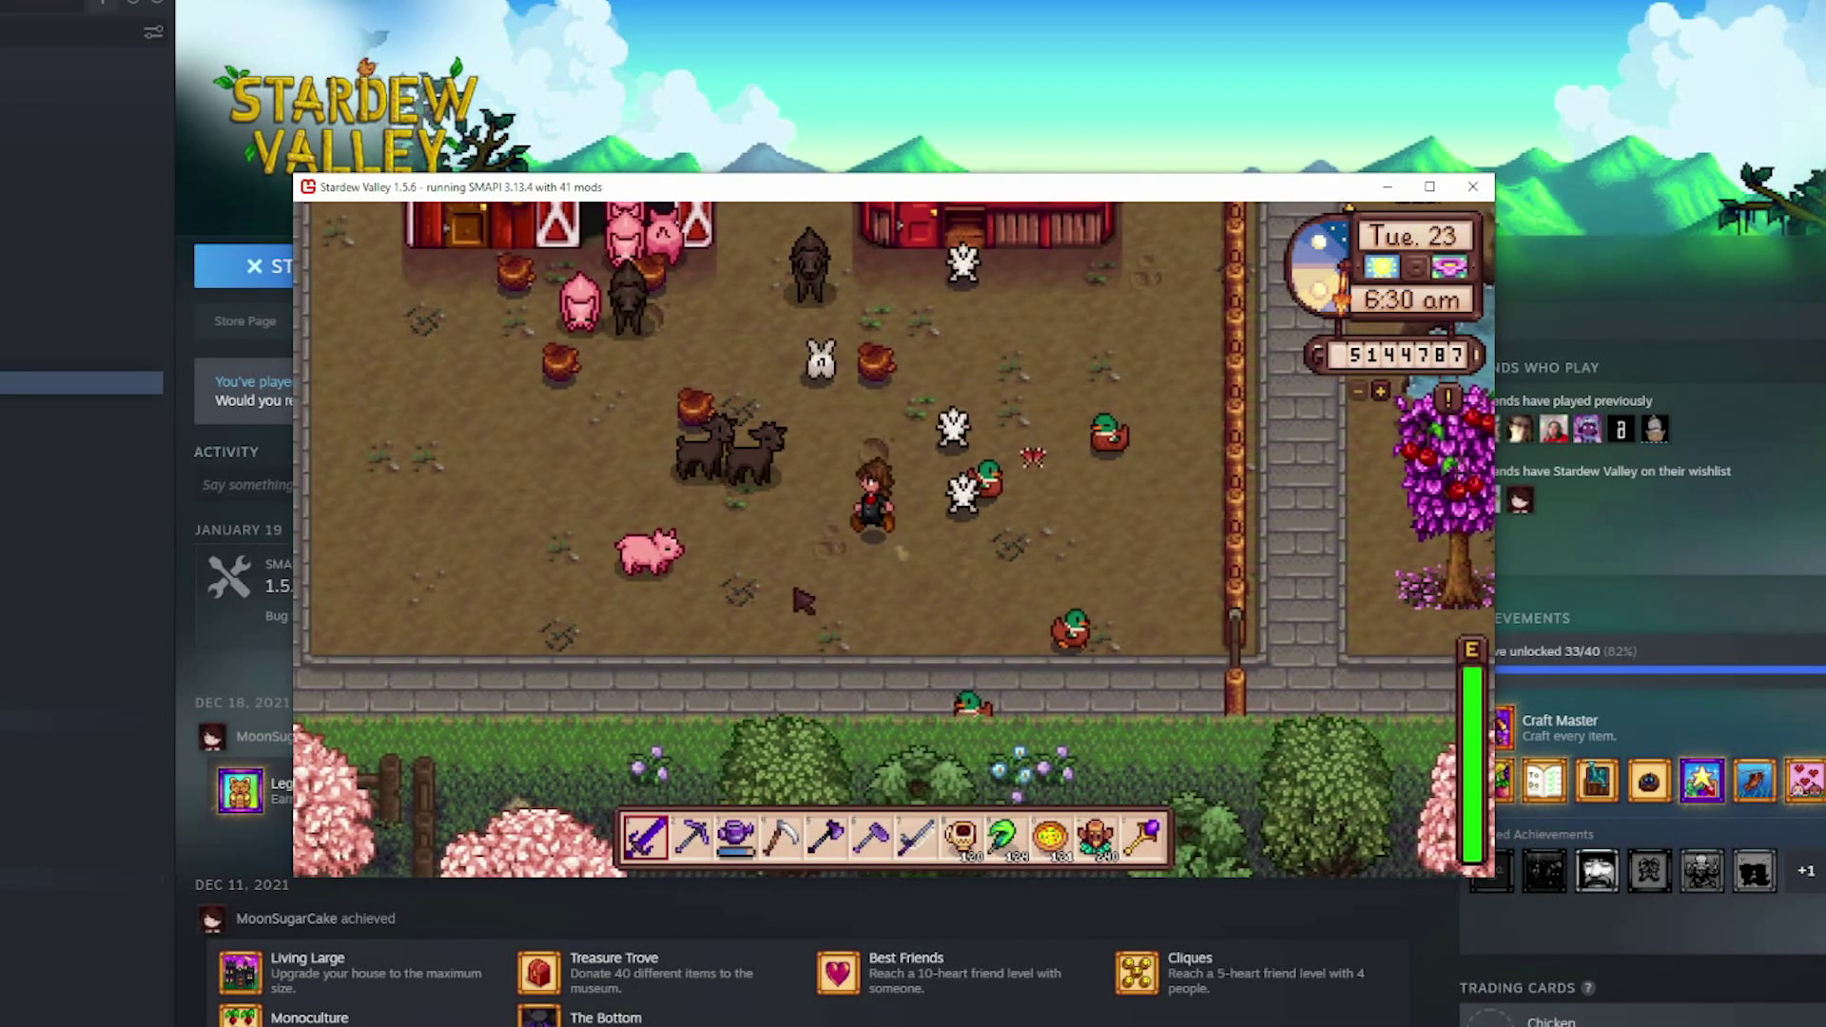
Walk the farmer up-left among the solid black goats and step down beside them.
key("w+a")
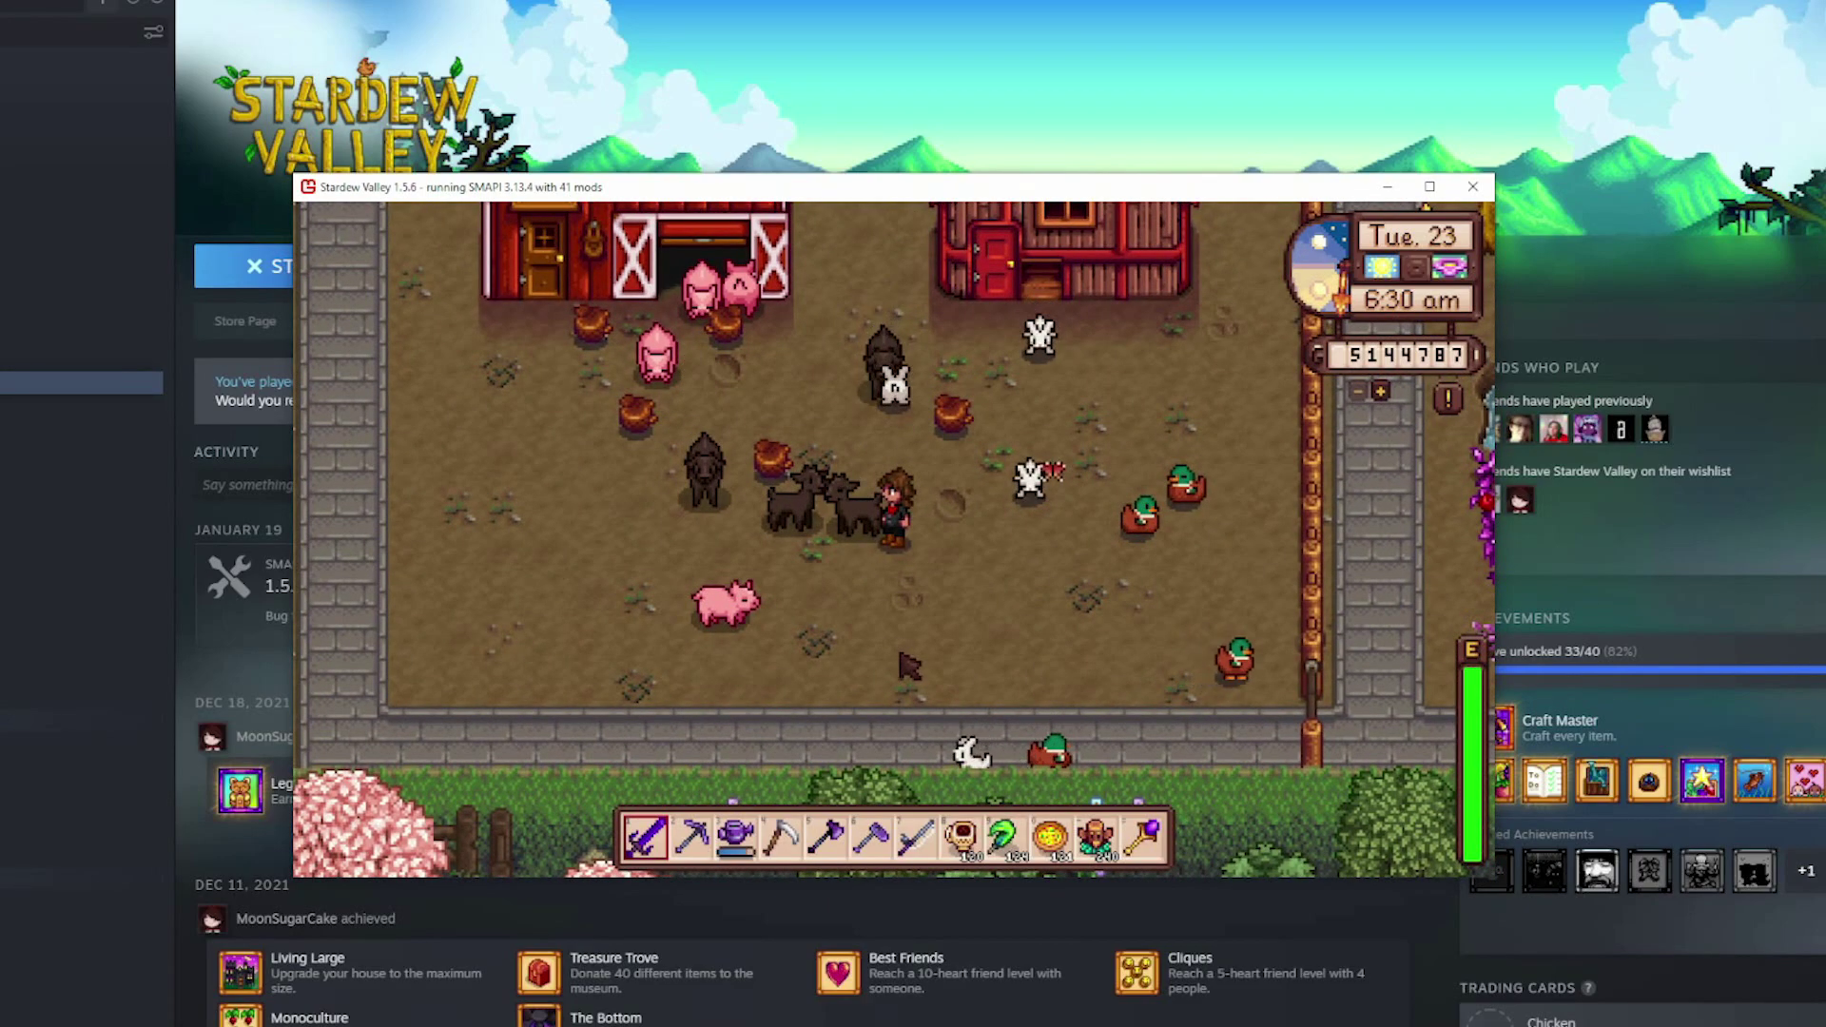
key("s")
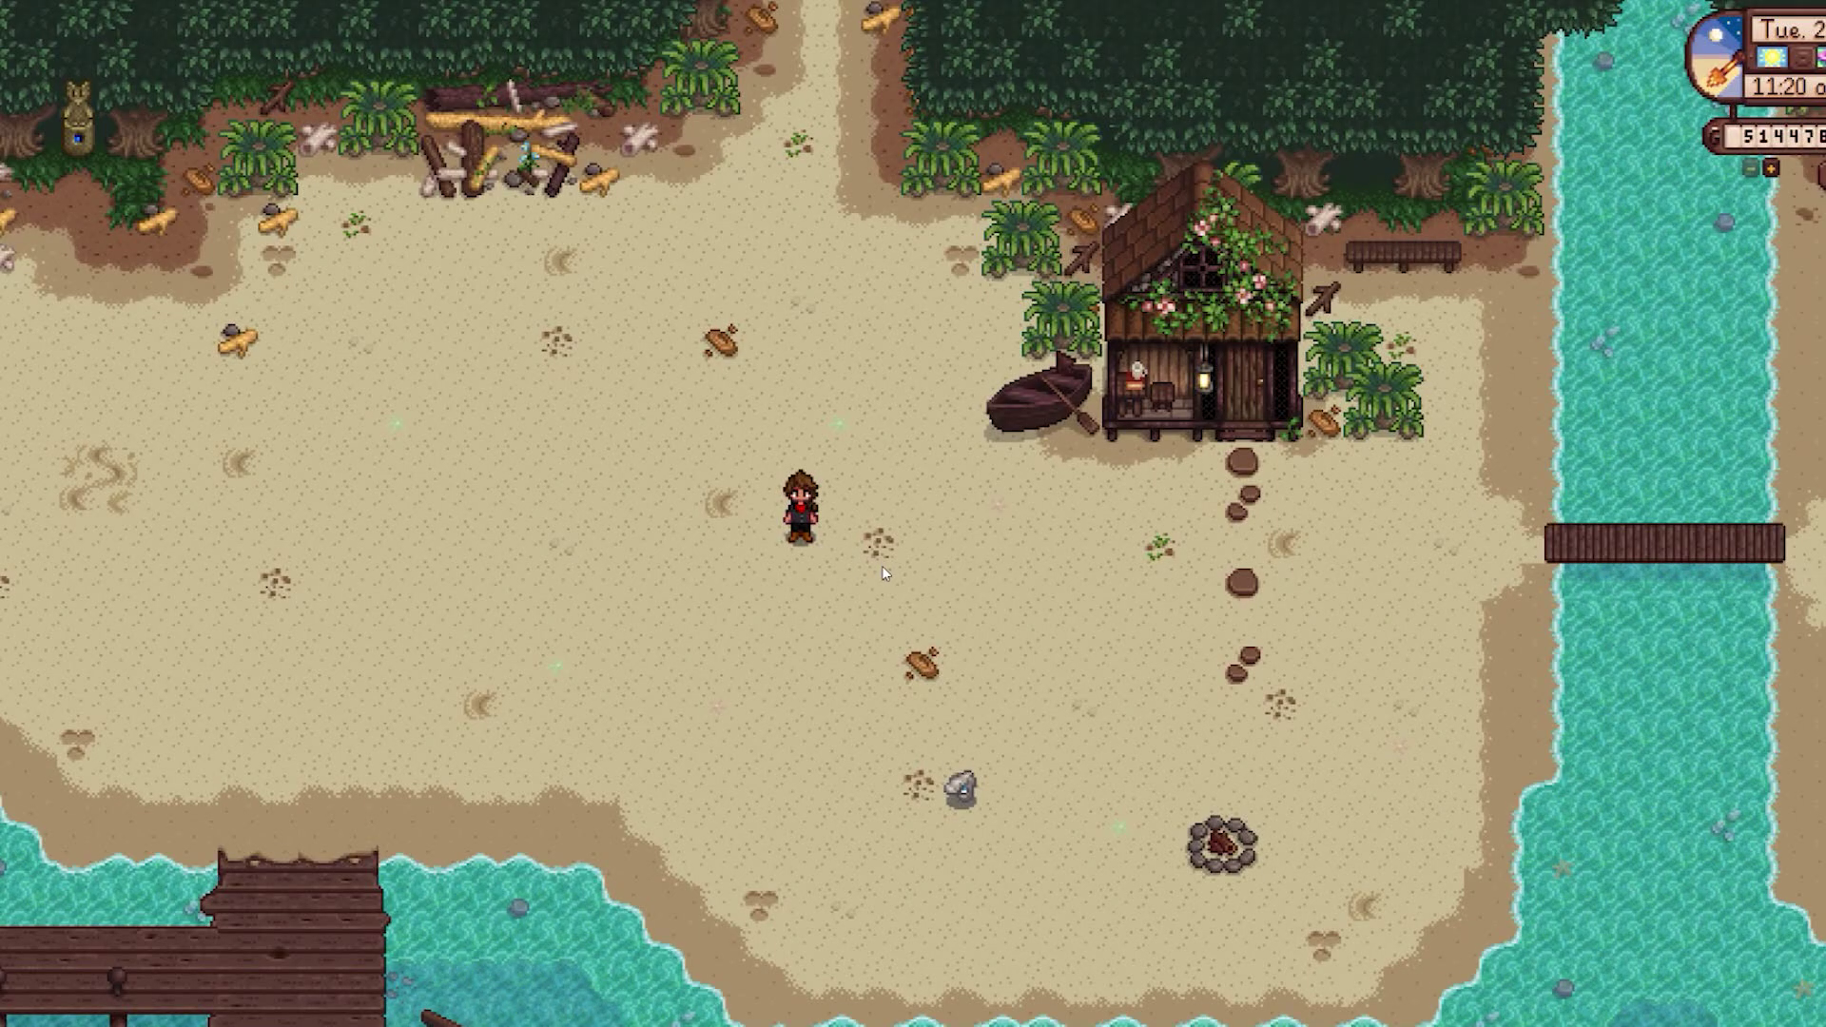
Walk the farmer north off the beach and up the bridge into town.
key("w")
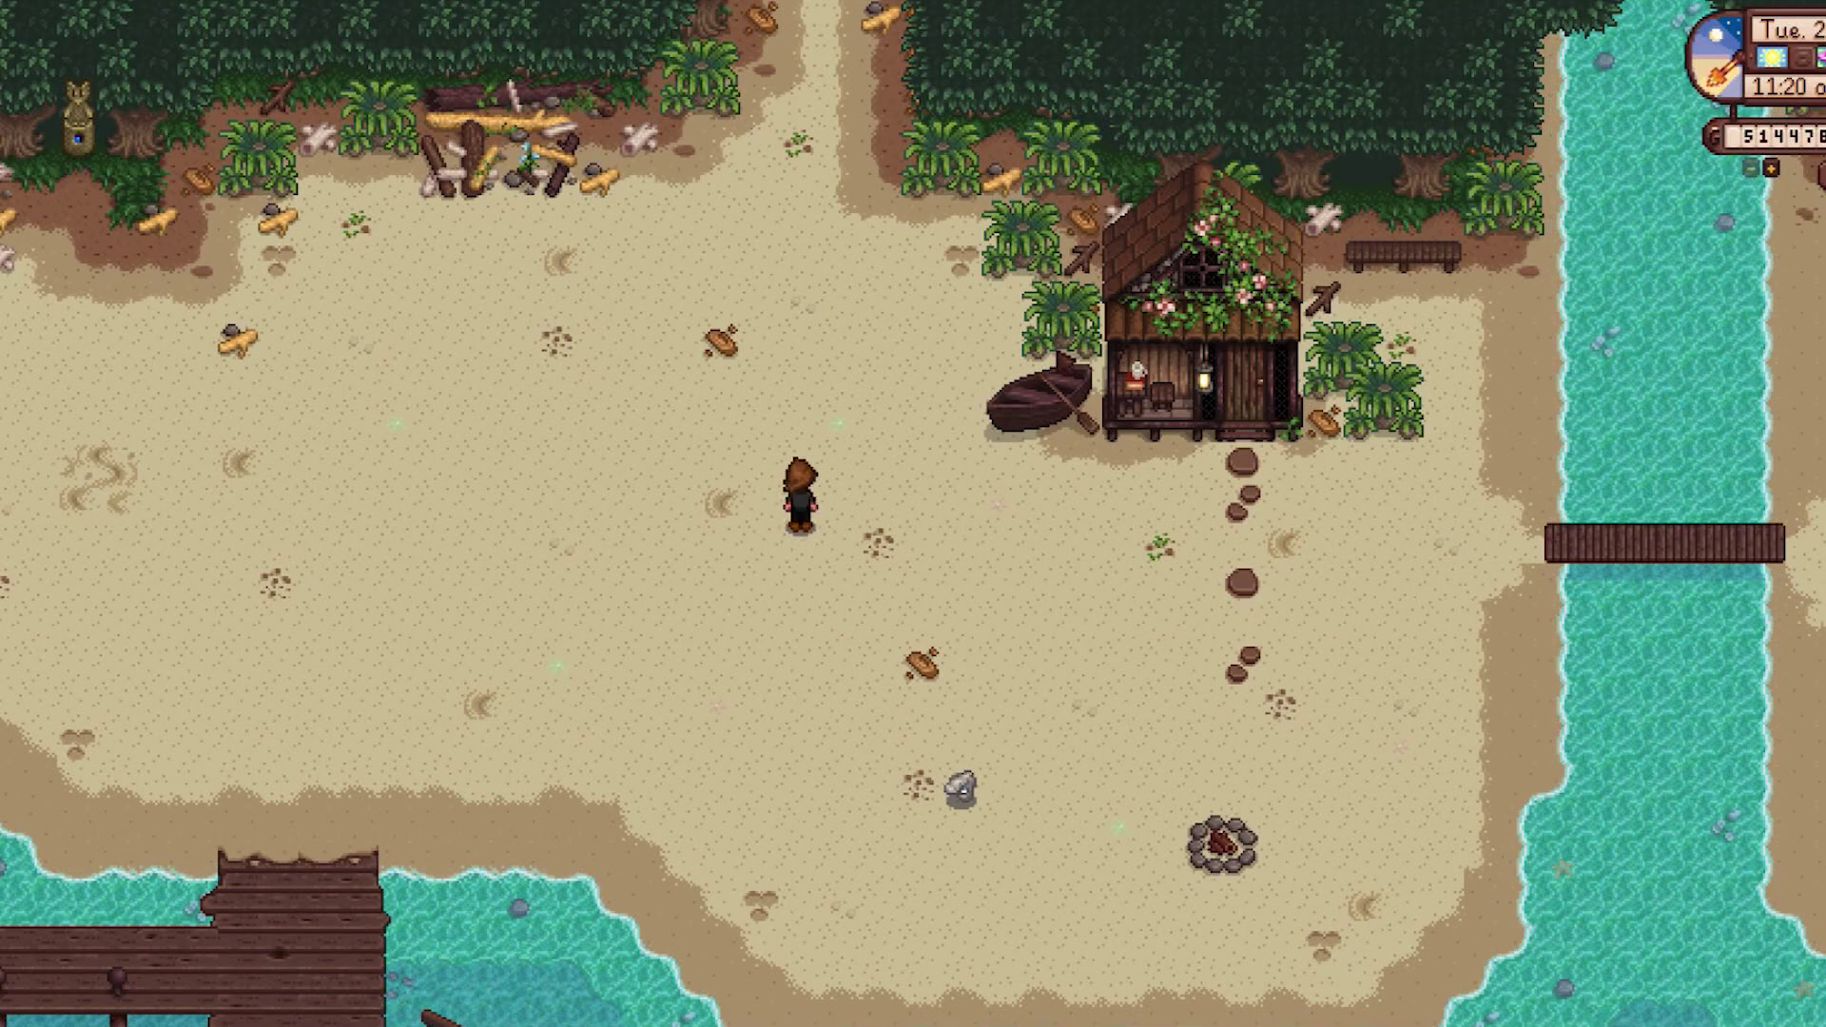
key("w")
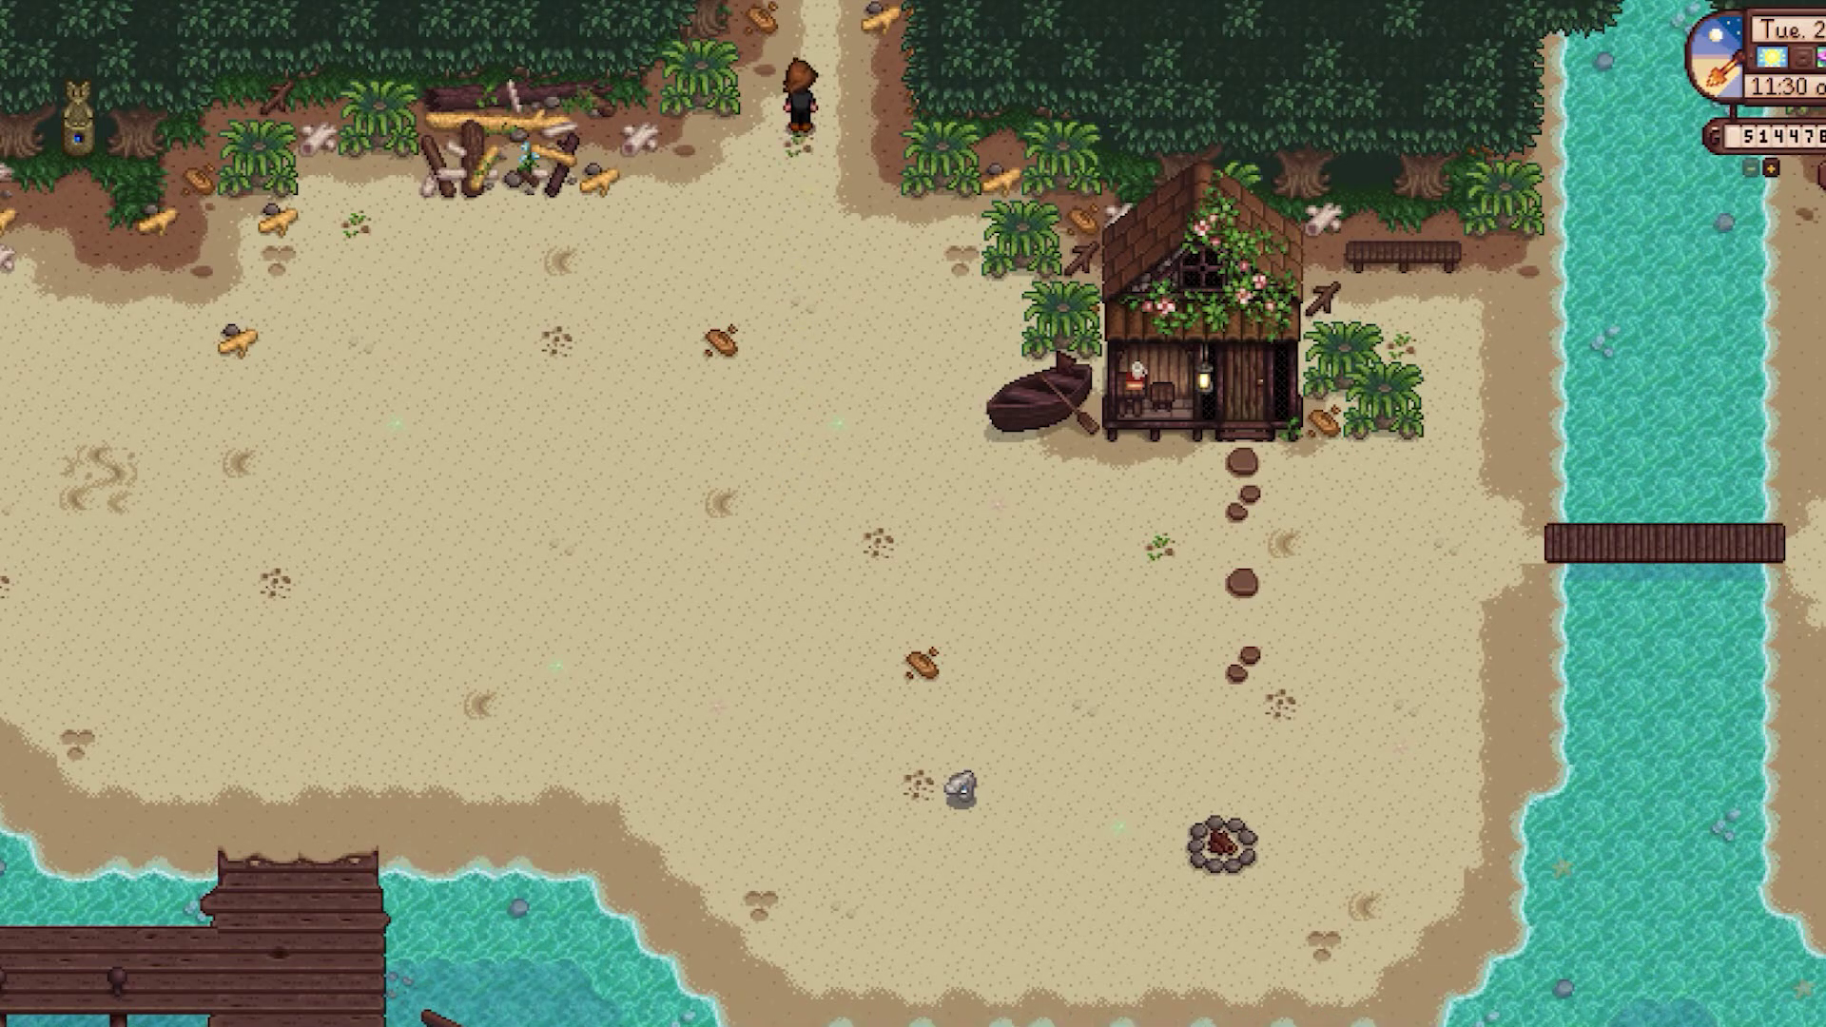
key("w")
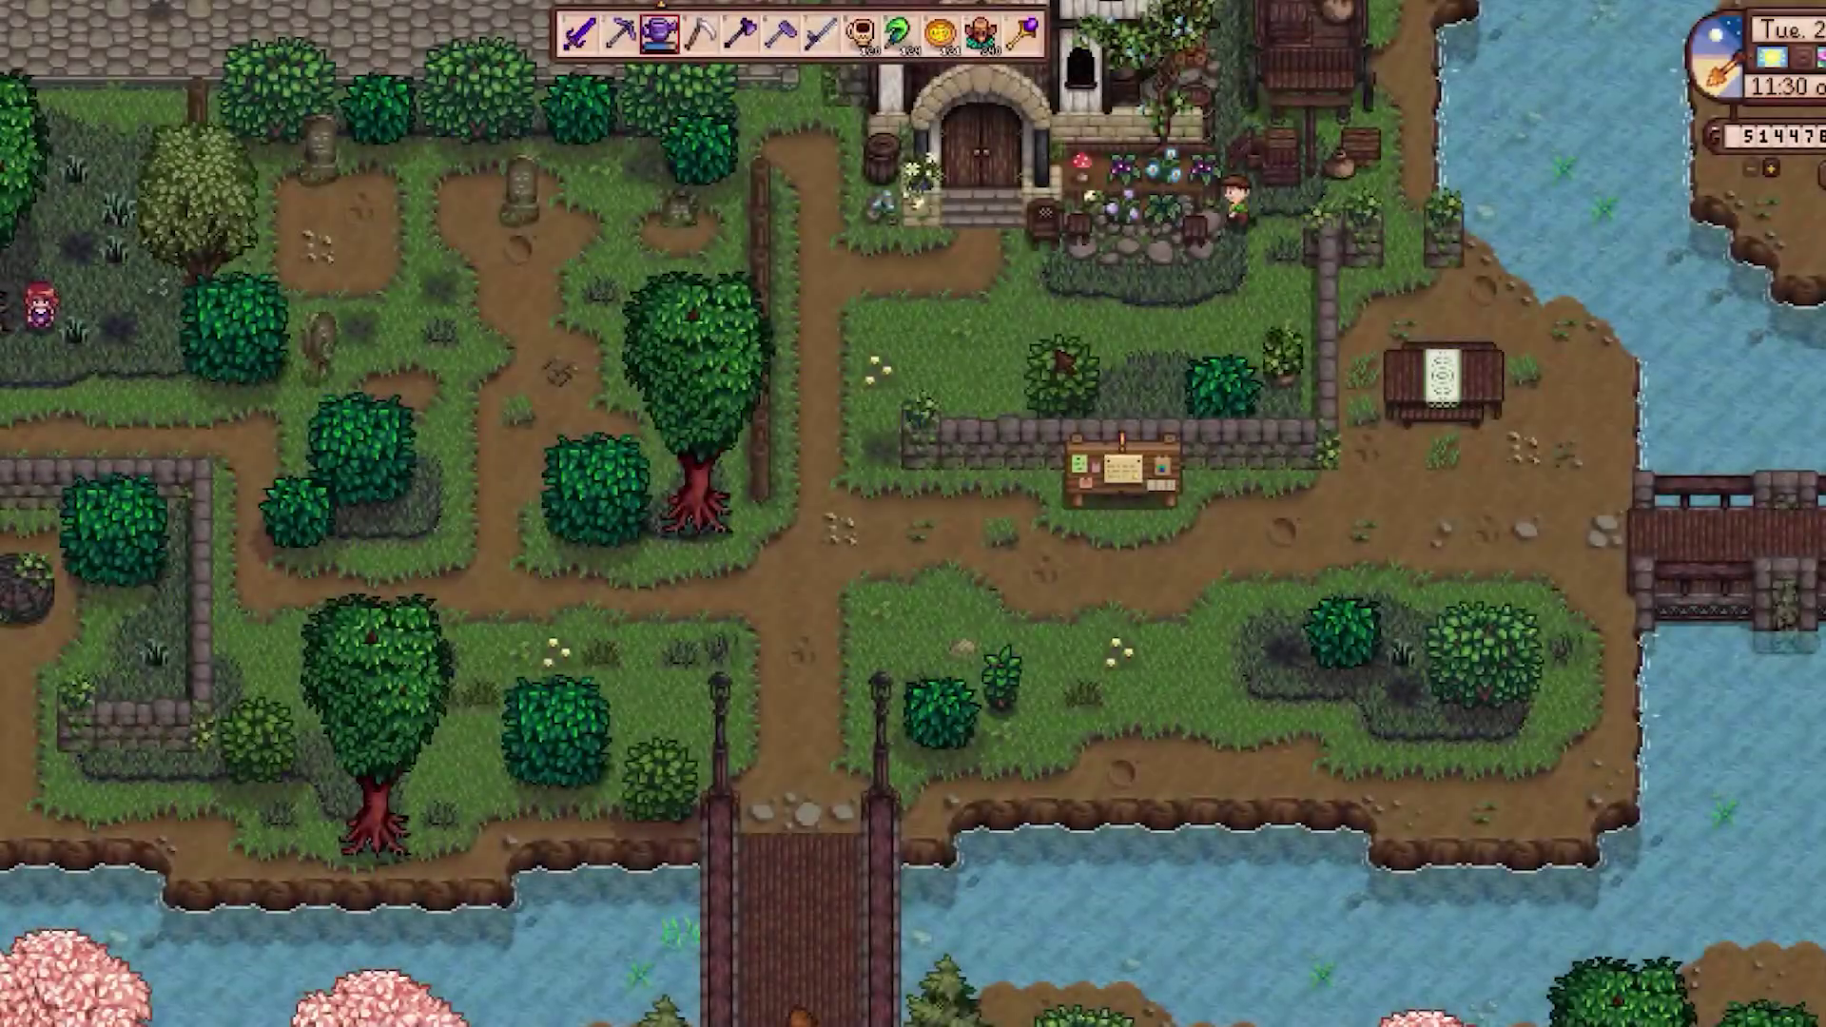
key("w")
Walk left past the trees and west along the cobblestone road.
key("a")
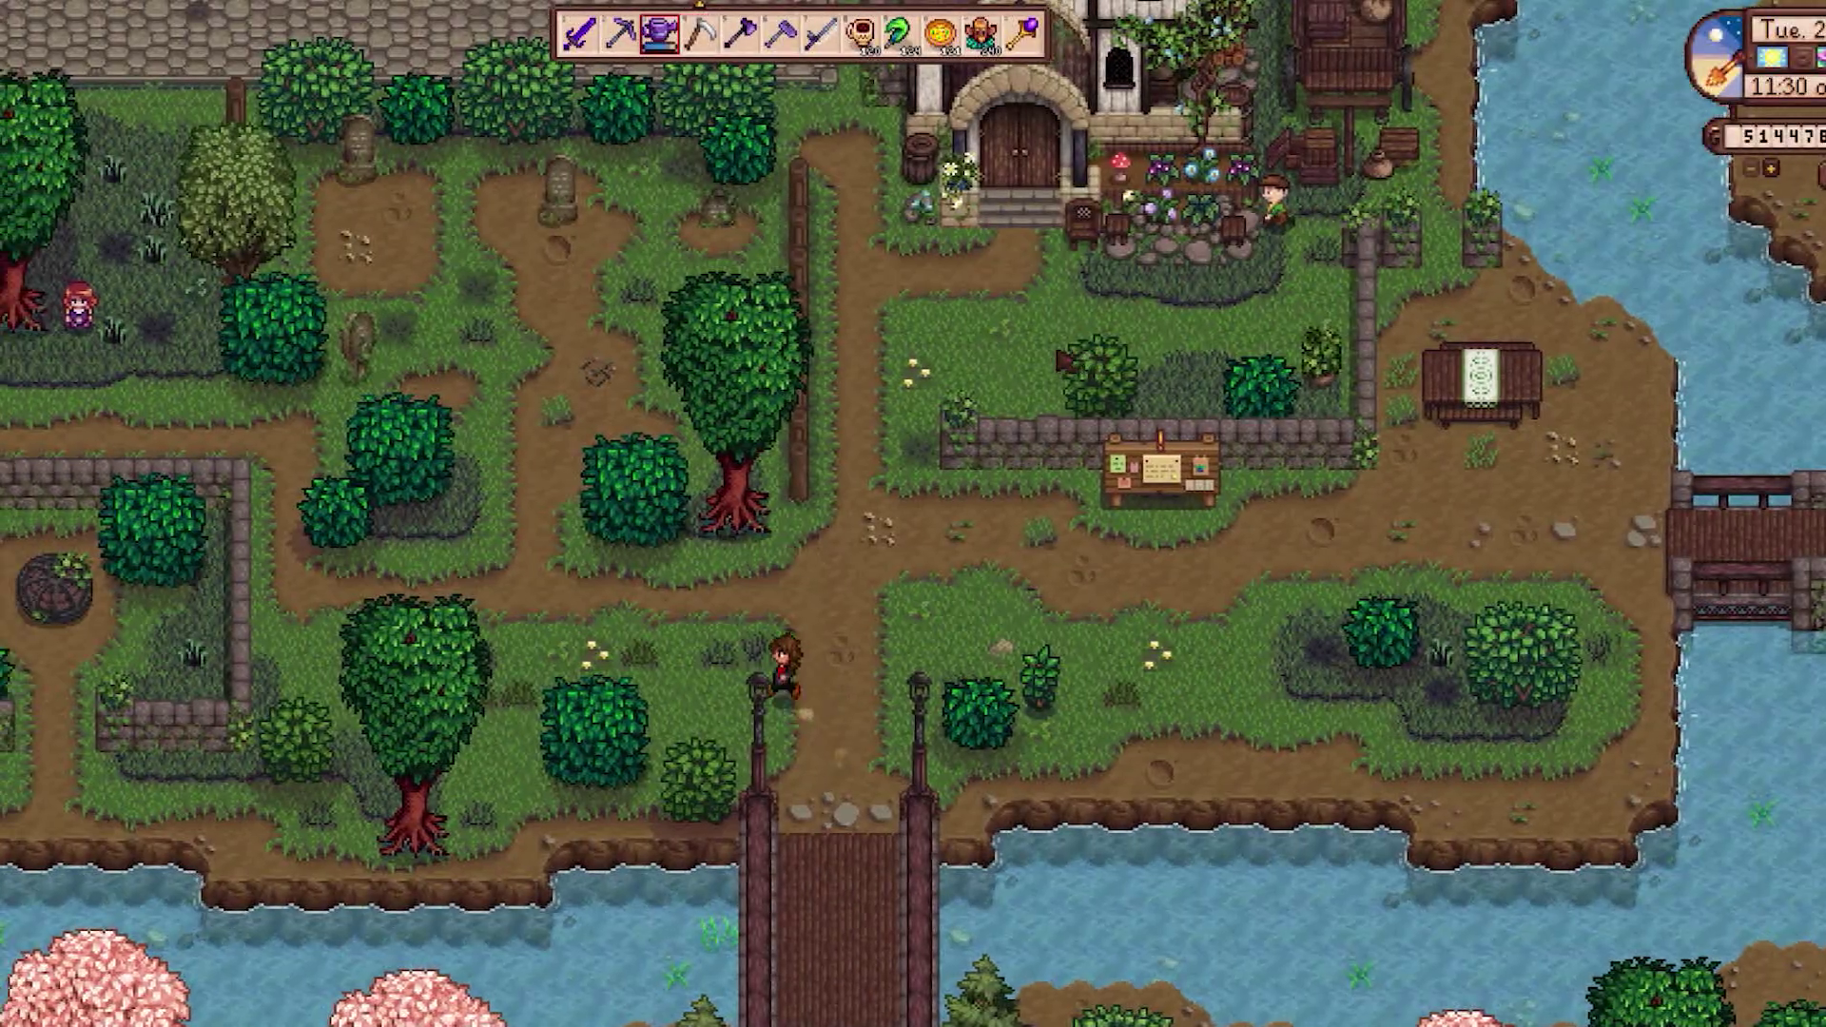
key("a")
key("w")
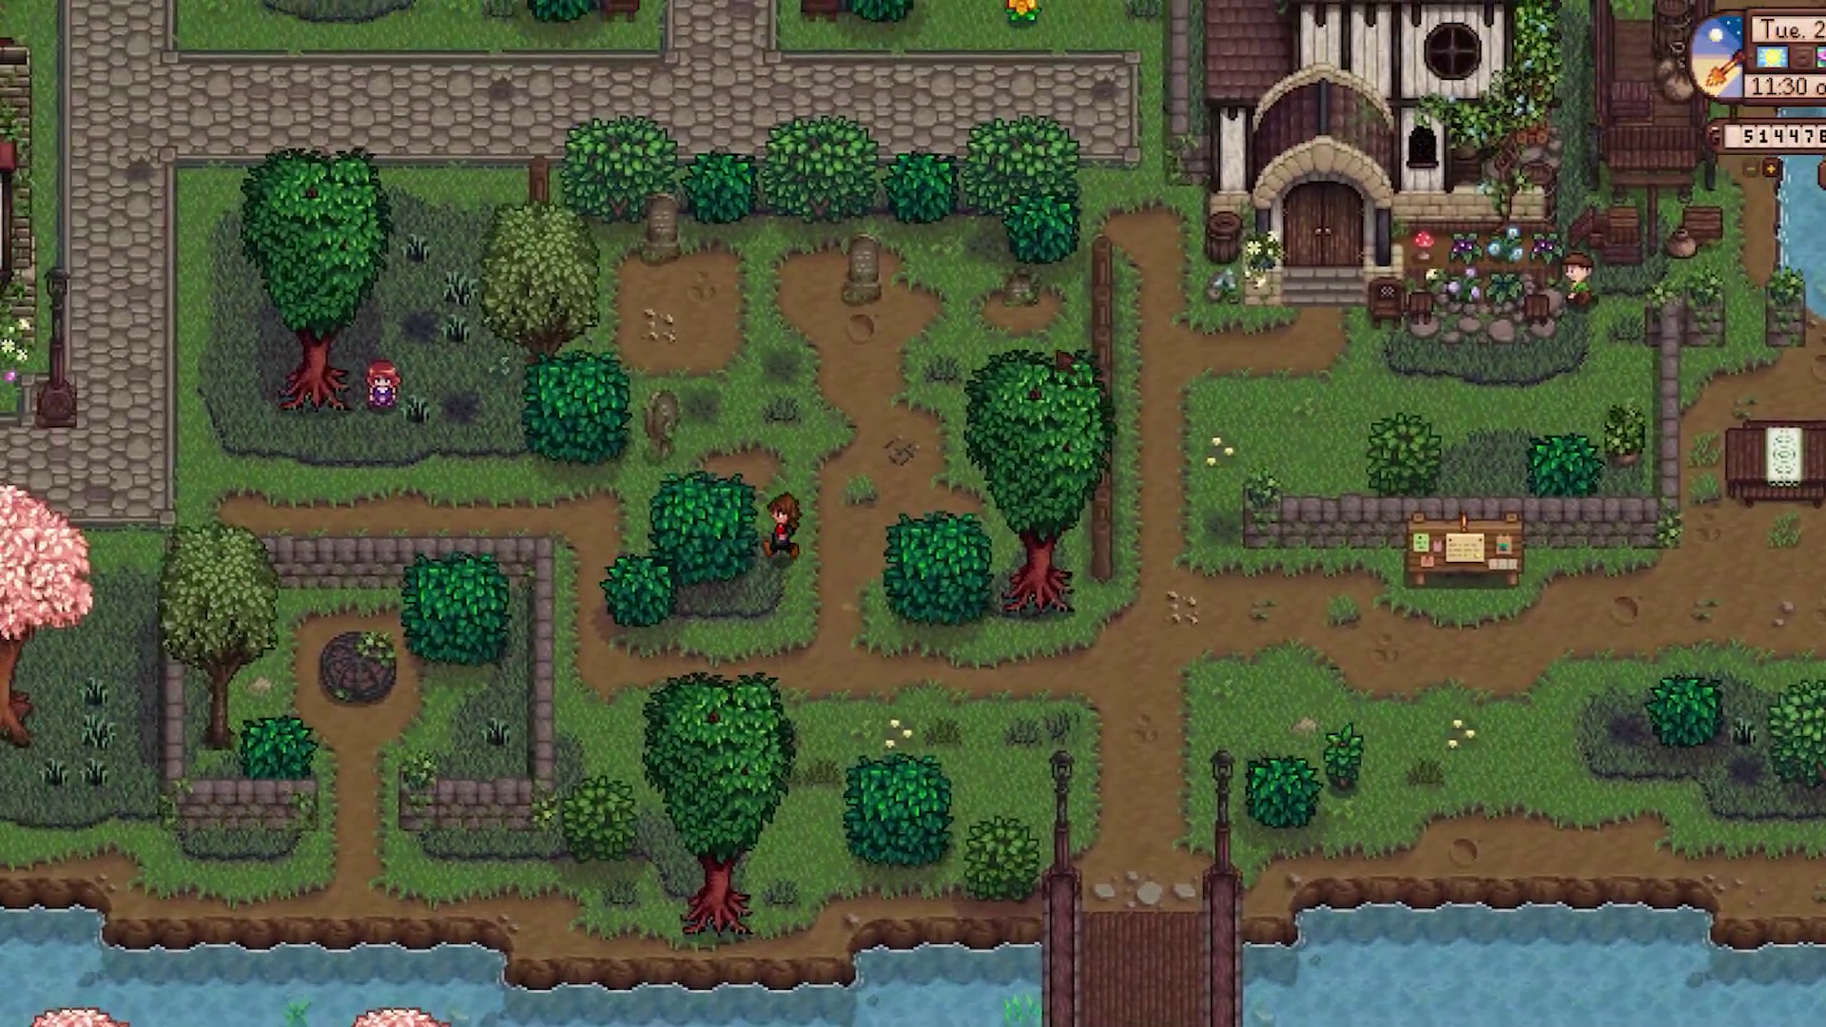
key("a")
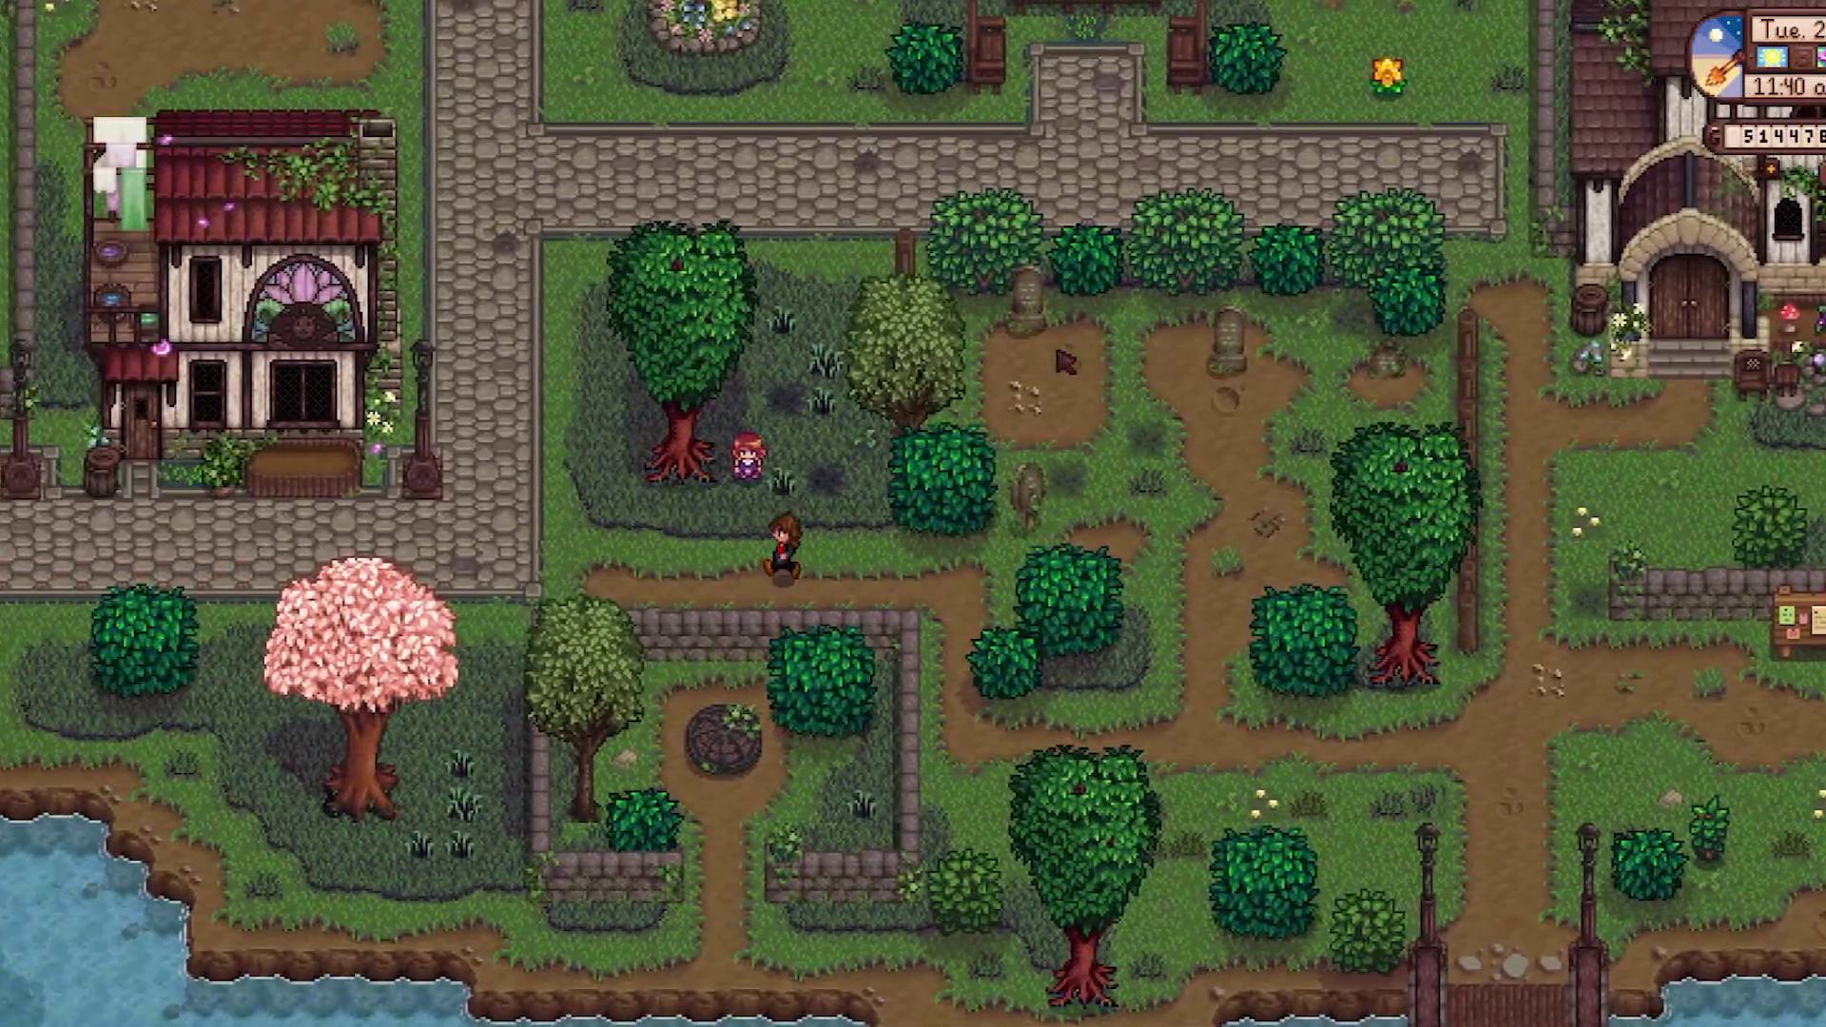
key("a")
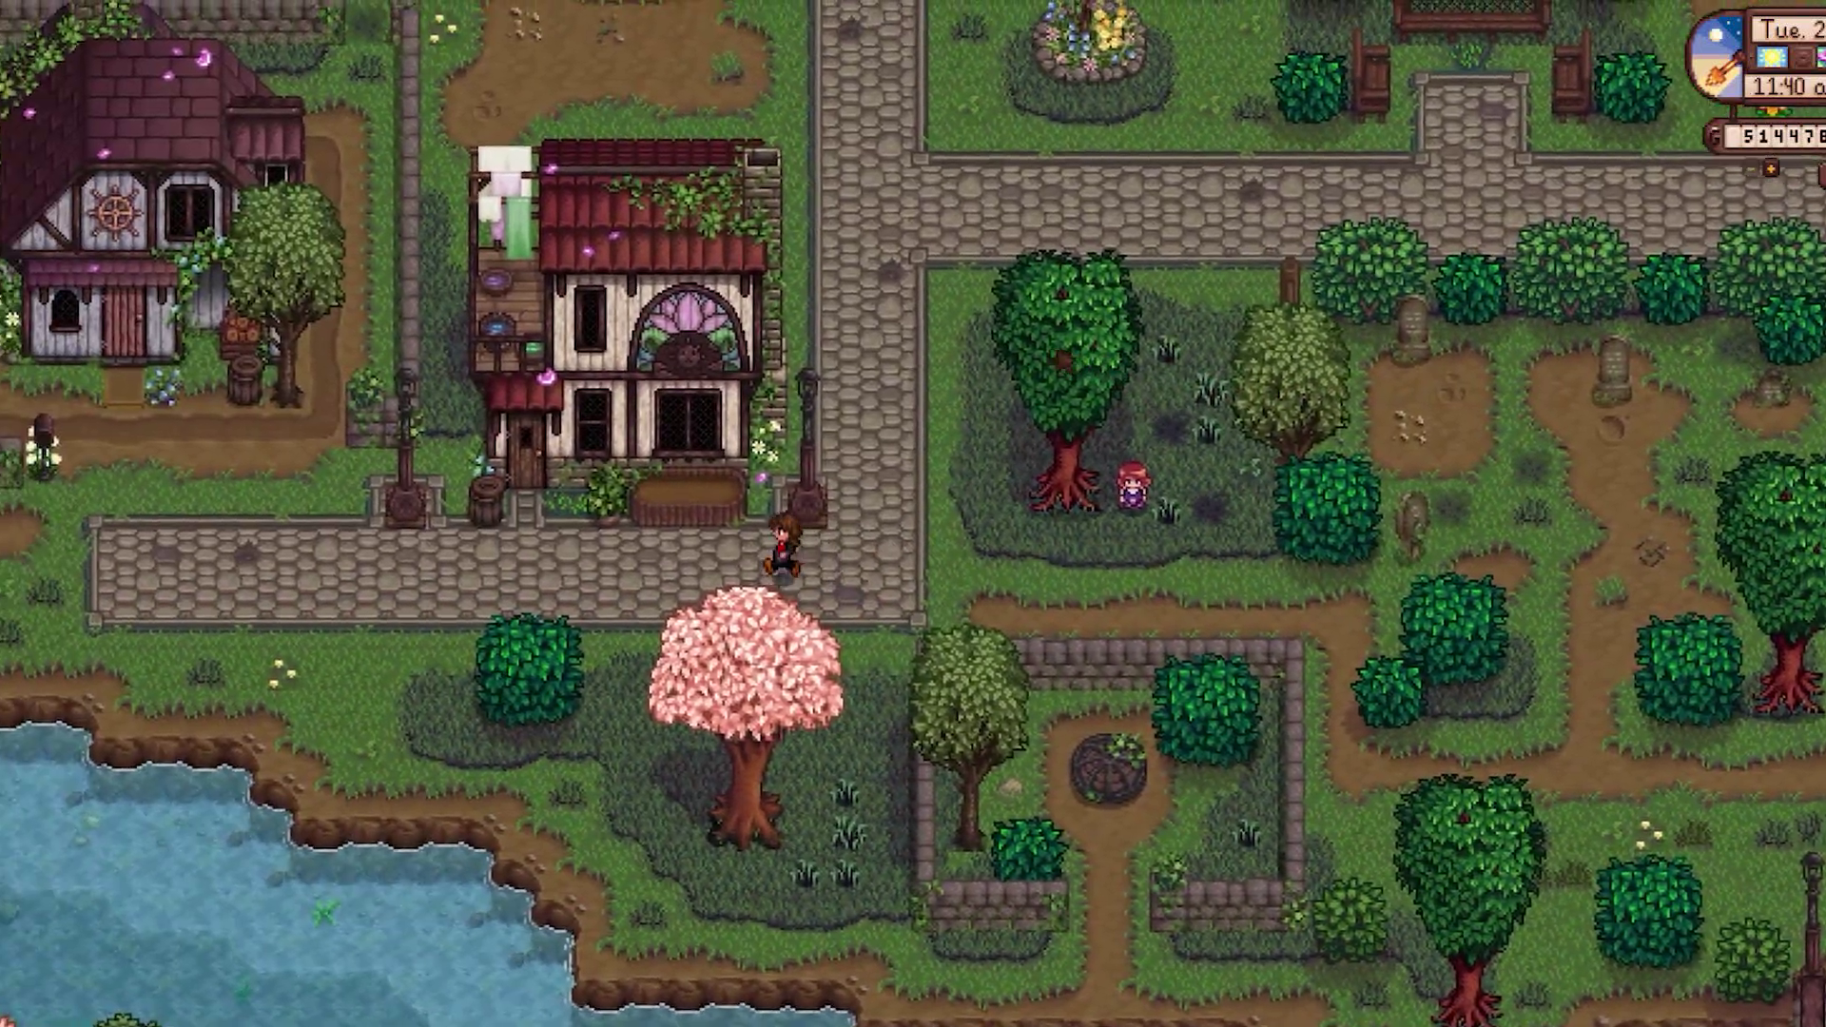
key("a")
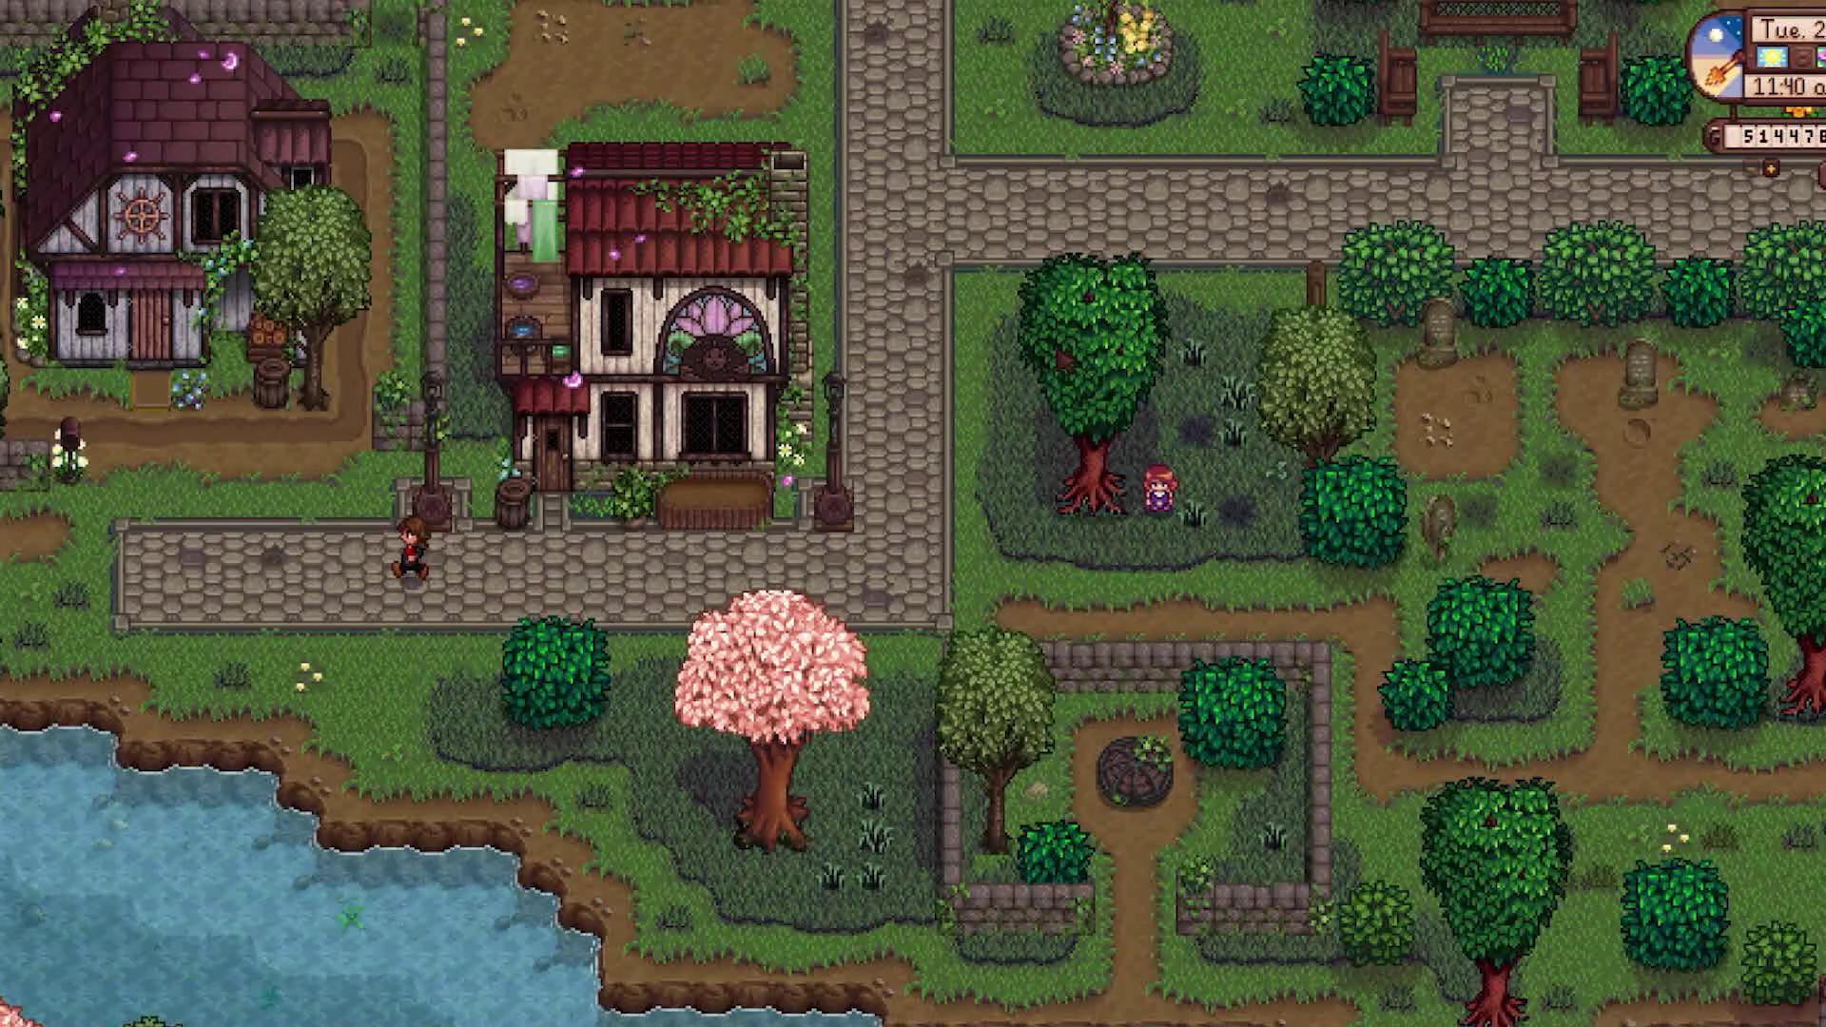